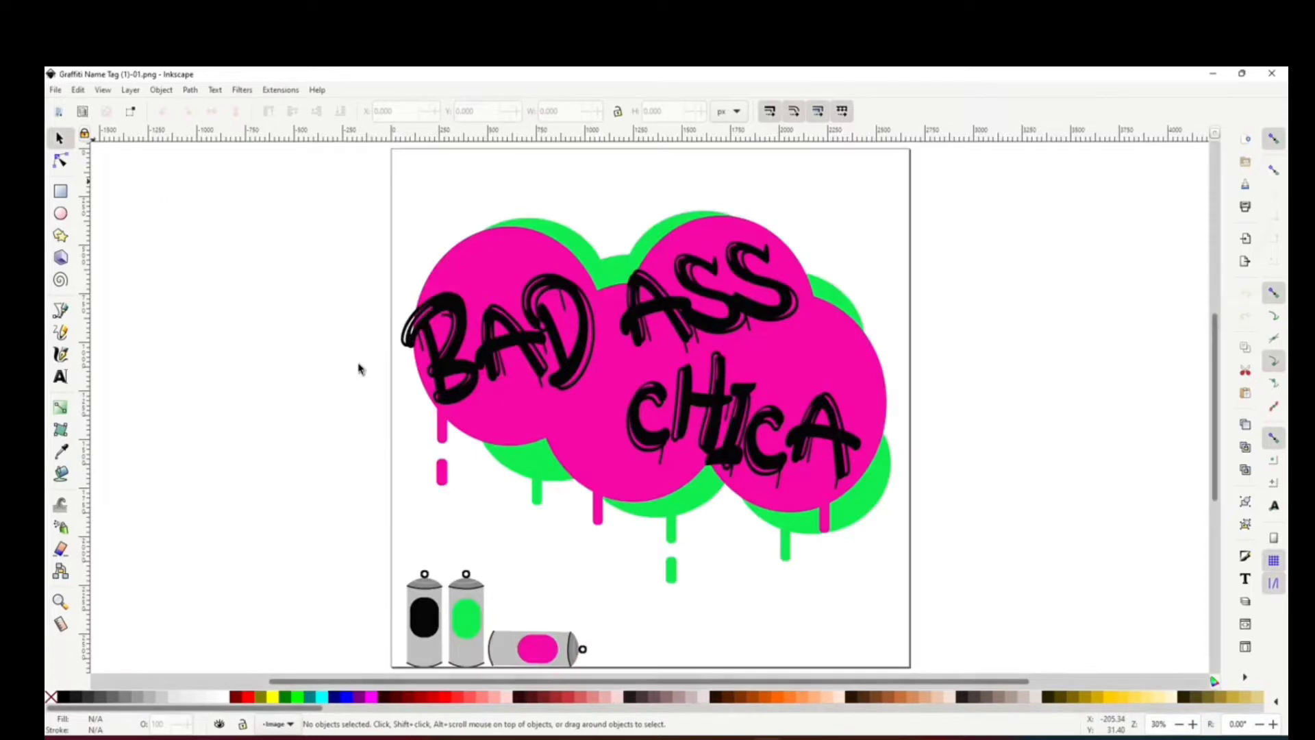
- Select the graffiti name tag image and open Trace Bitmap for it
scroll(933, 414, "down", 3)
scroll(937, 418, "up", 4)
scroll(937, 418, "down", 2)
scroll(937, 418, "up", 1)
scroll(937, 418, "down", 1)
left_click(1179, 726)
left_click(1179, 727)
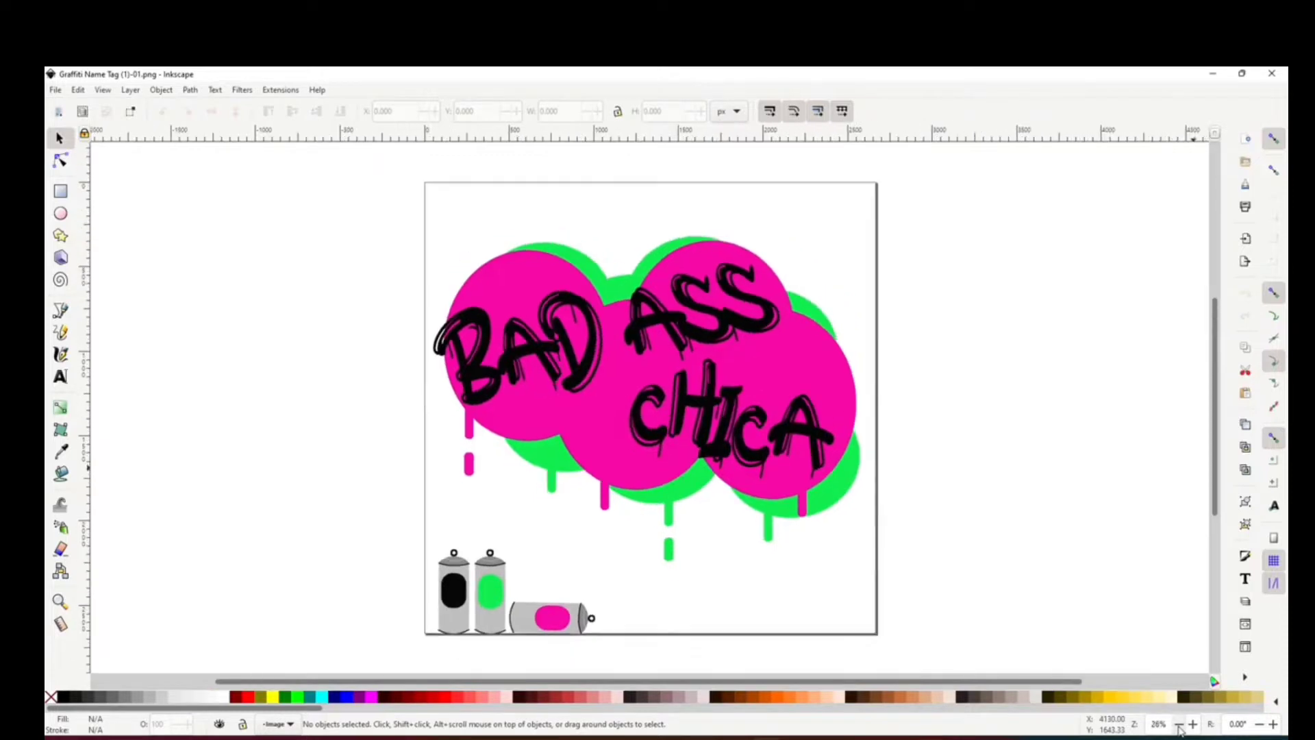
left_click(1179, 726)
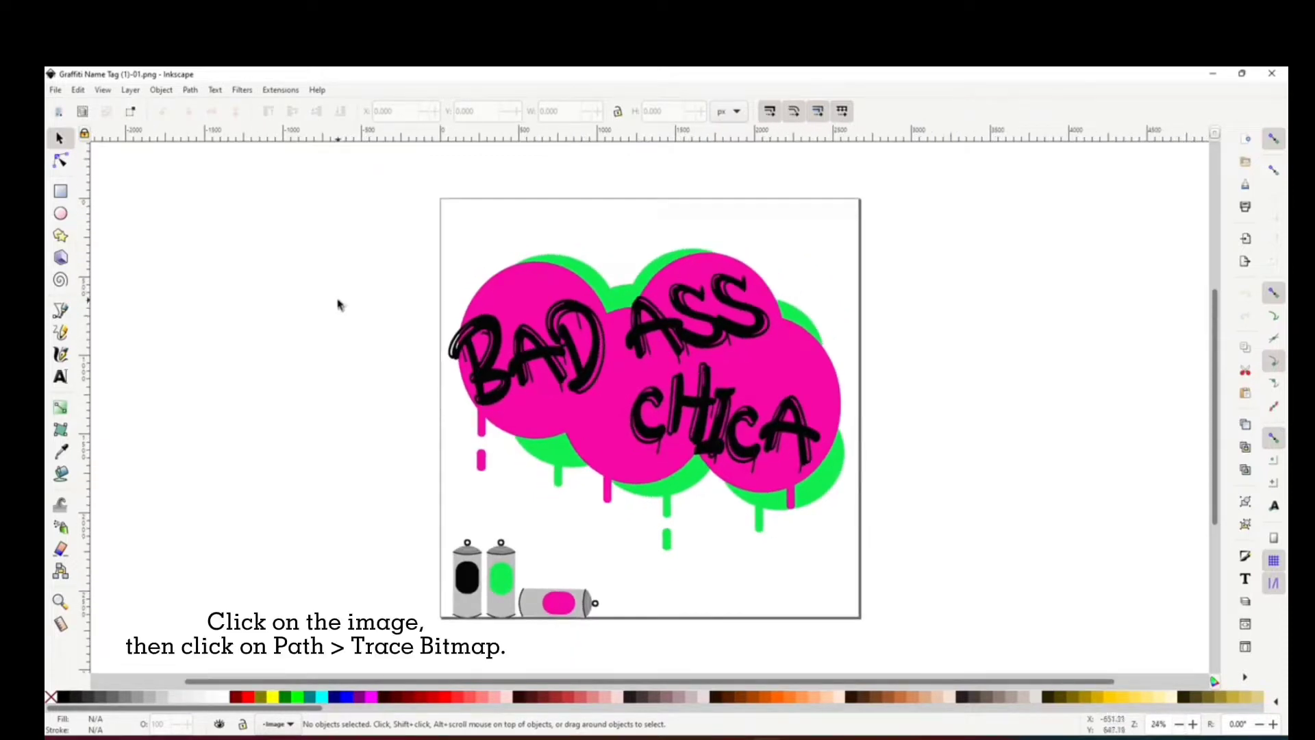
left_click(600, 290)
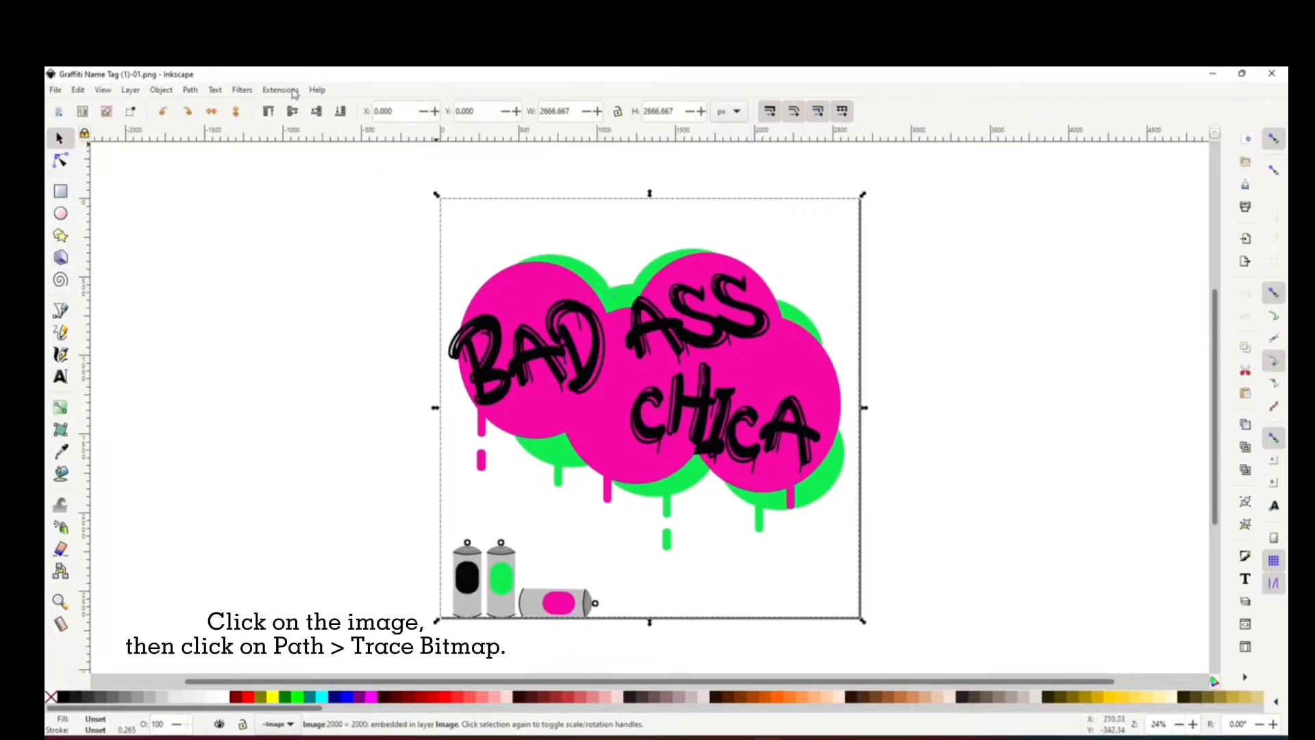
left_click(190, 91)
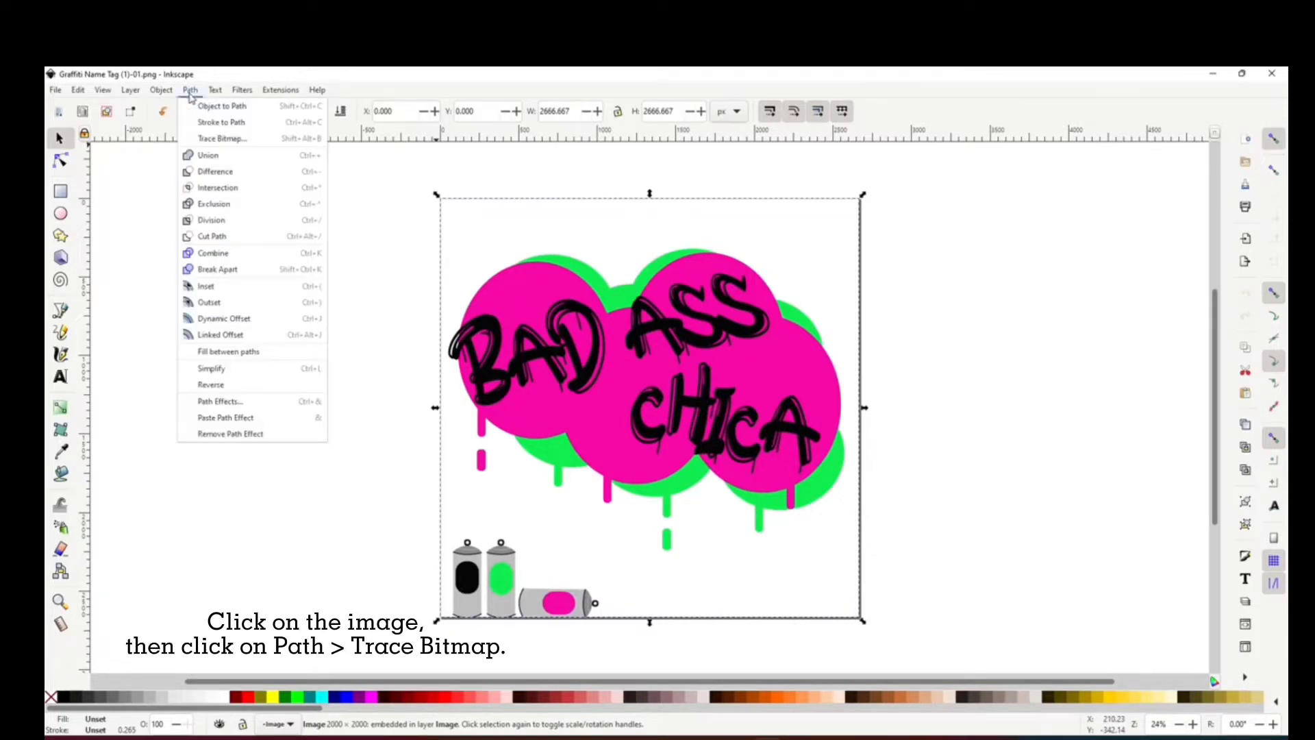
left_click(215, 140)
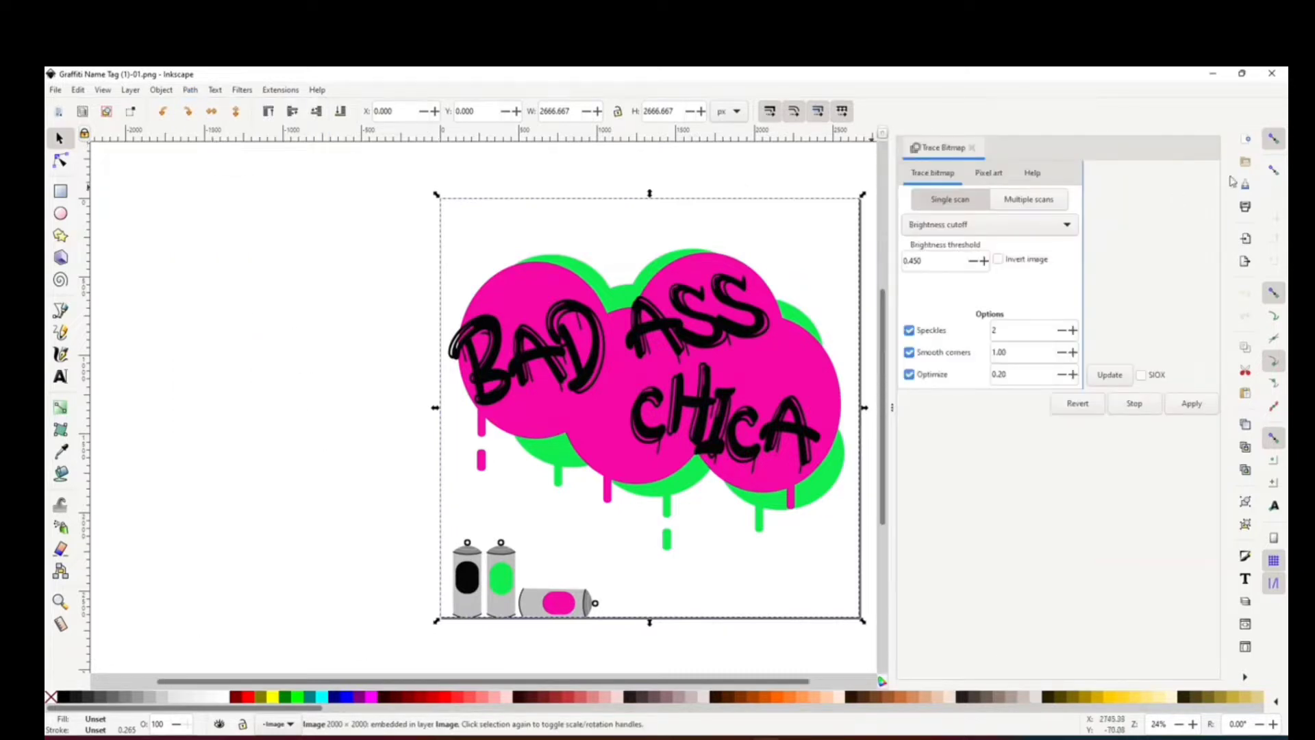
- Trace the image with multiple color scans, 65 scans and background removal, preview the result and apply it
left_click(1029, 200)
left_click(1069, 223)
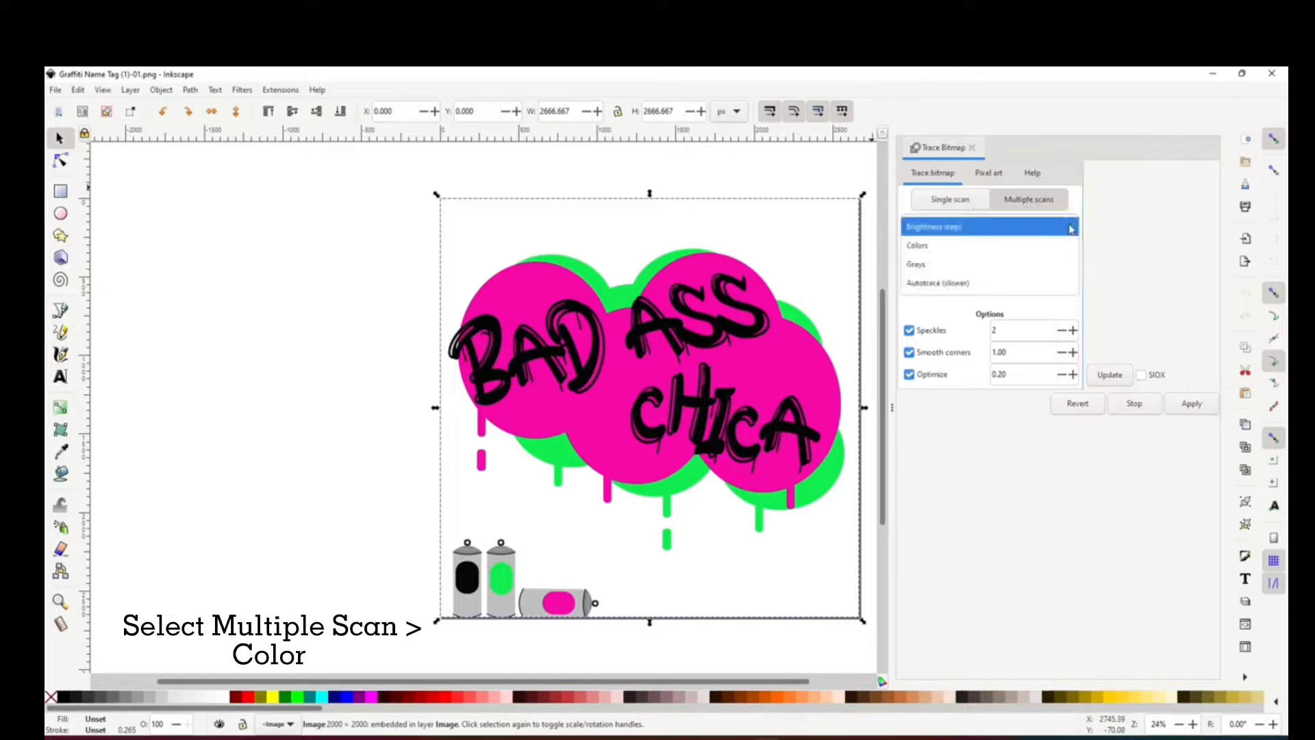
left_click(924, 248)
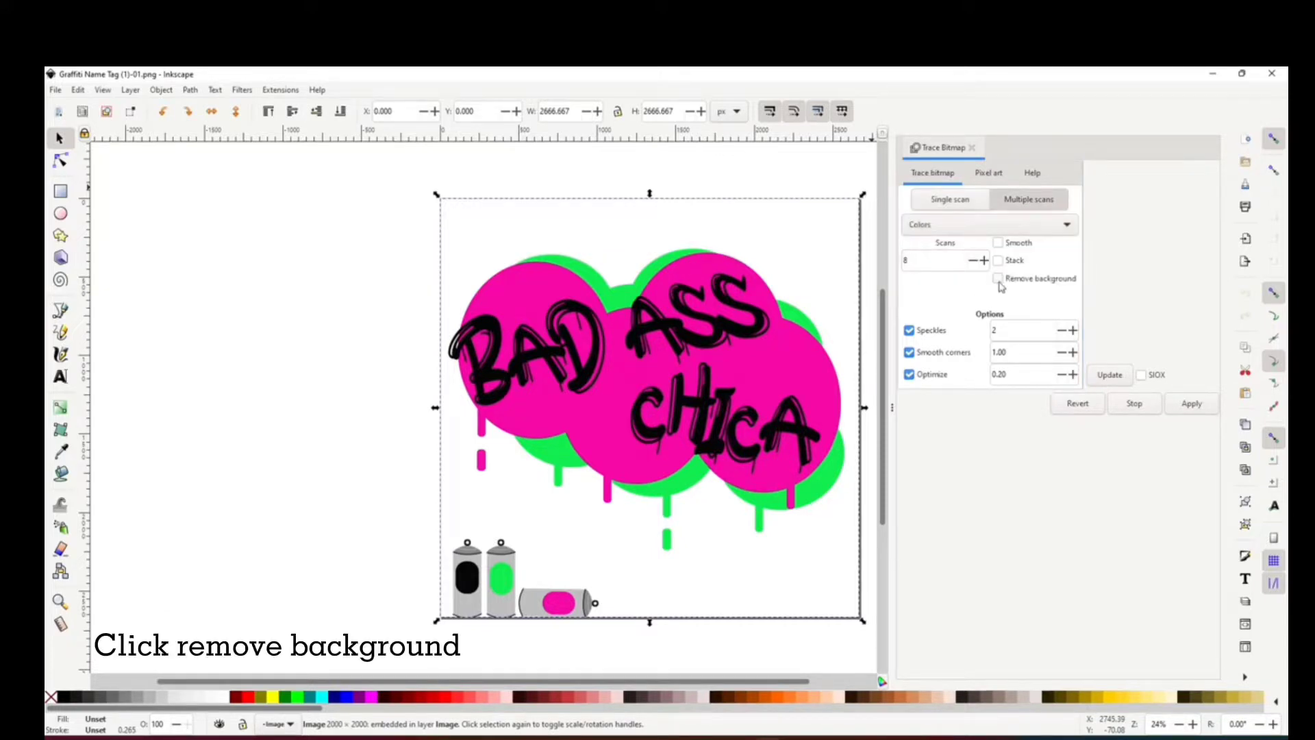
left_click_drag(911, 261, 894, 263)
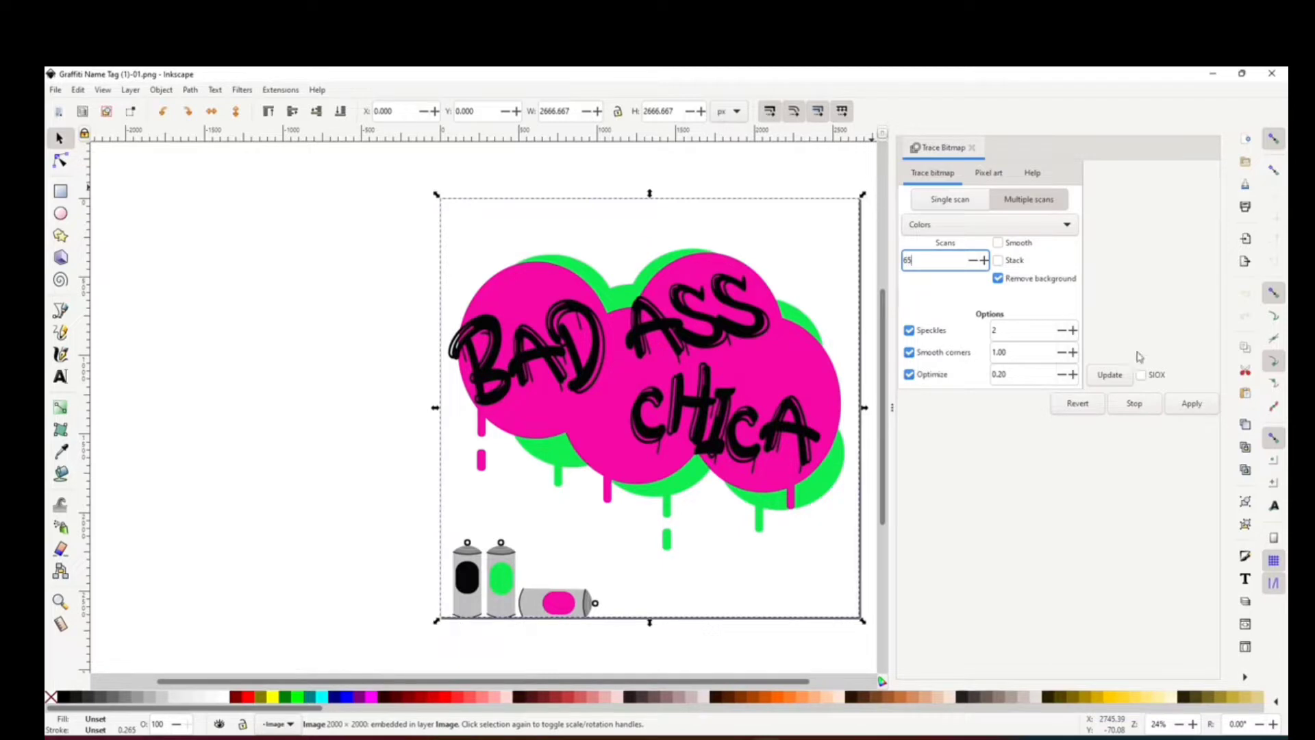
left_click(1110, 376)
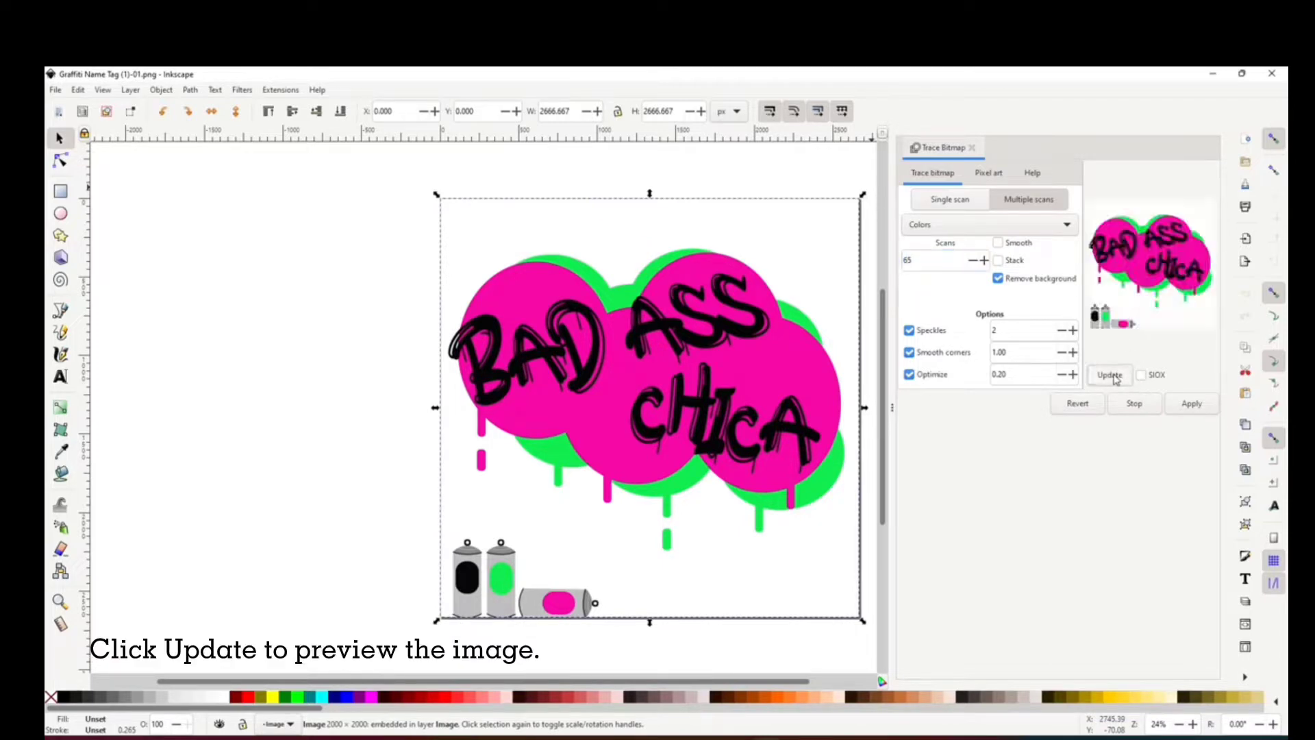
left_click(1191, 406)
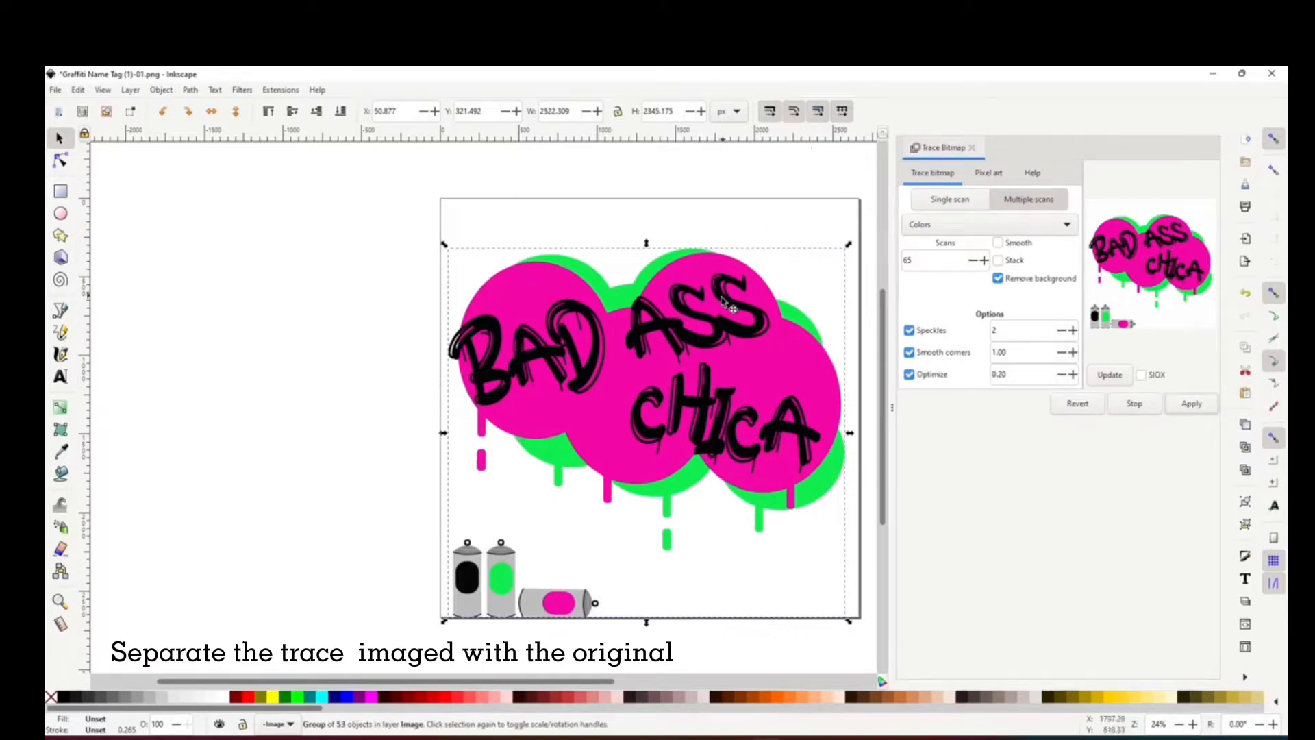
- Move the traced group off the original to the left of the page and delete the original image
mouse_move(652, 333)
left_mouse_down()
mouse_move(354, 271)
mouse_move(370, 290)
left_mouse_up()
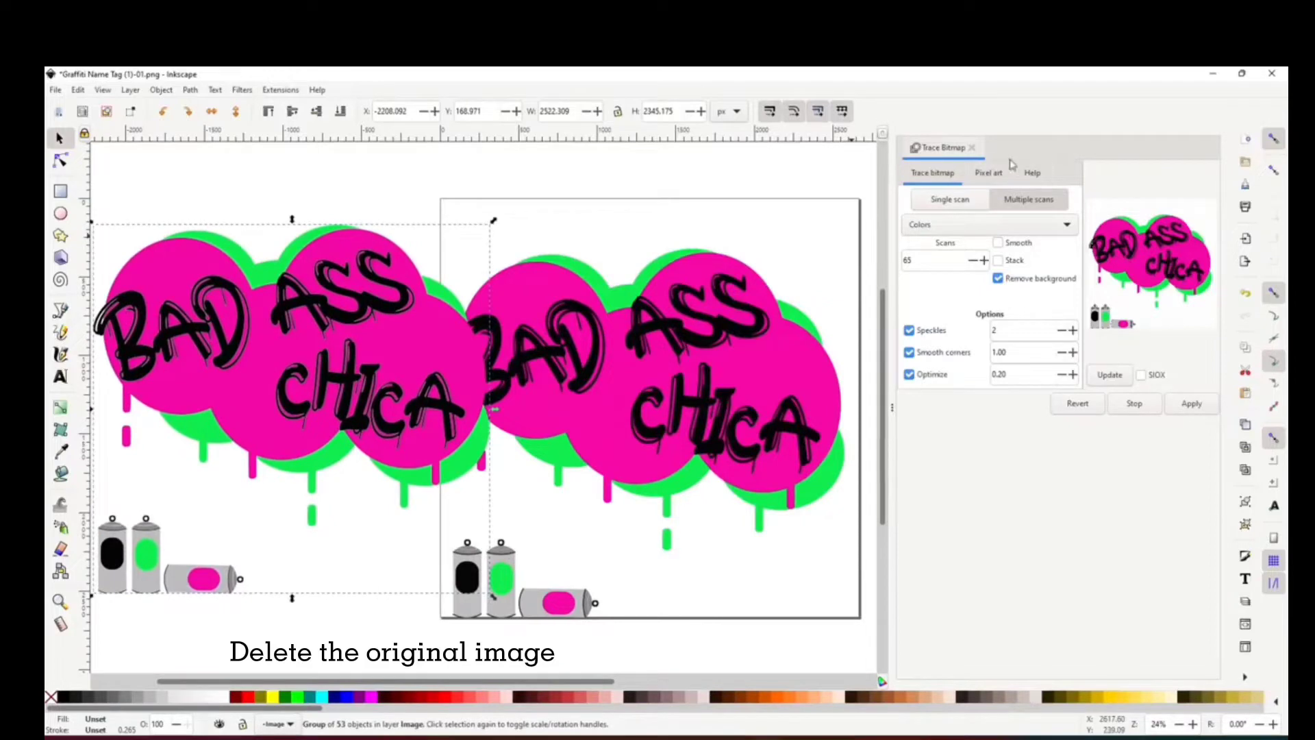
left_click(972, 148)
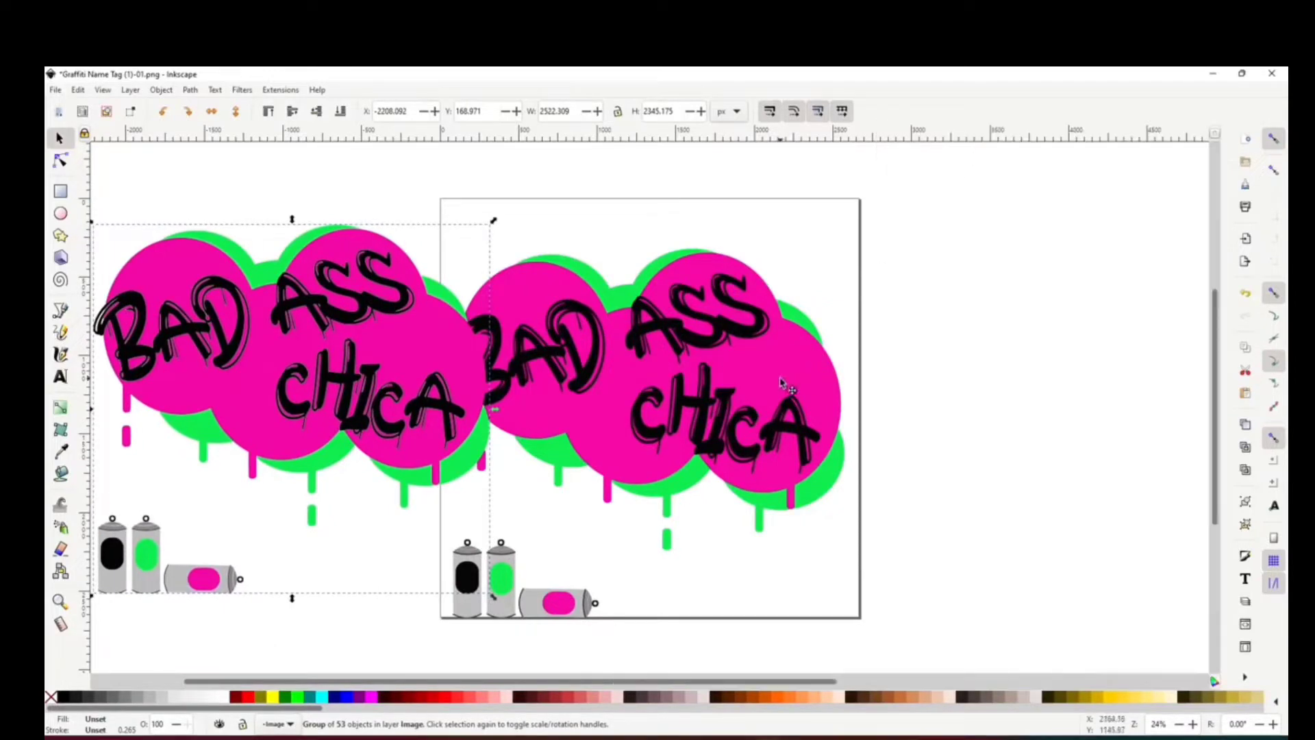
left_click(719, 373)
key("Delete")
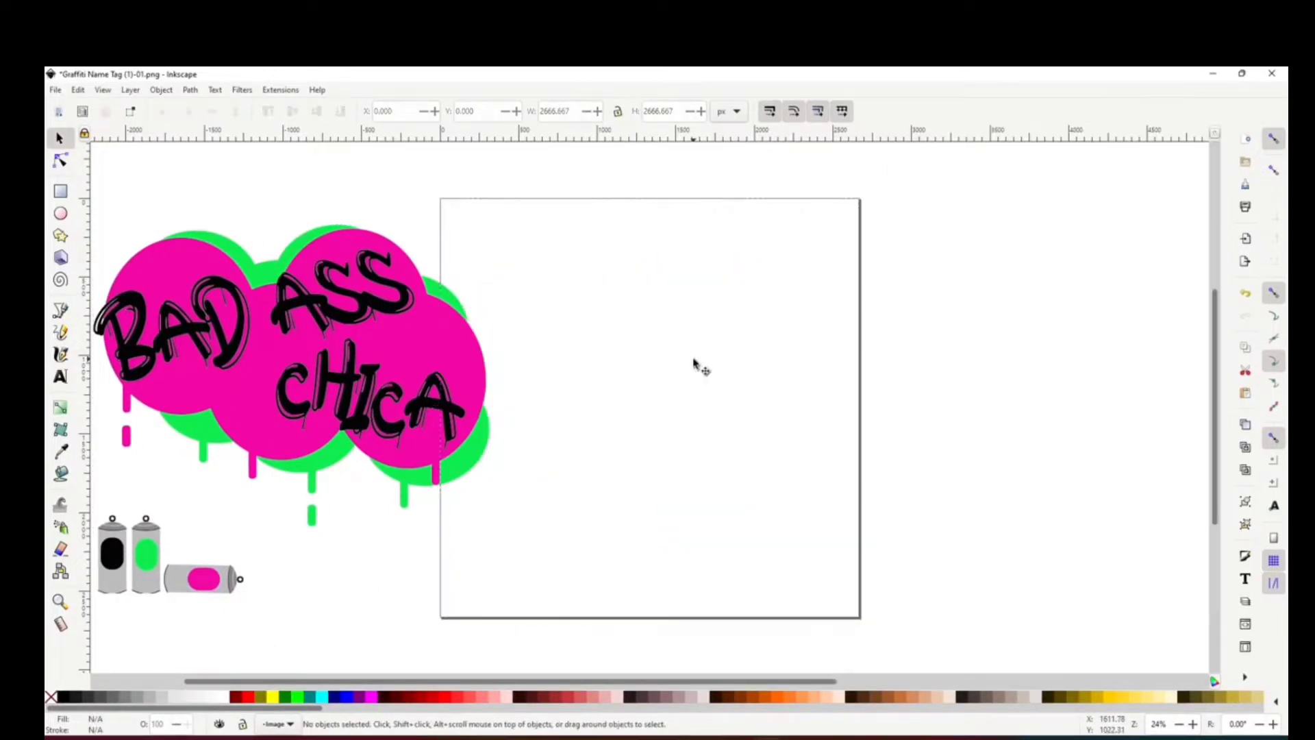
- Place the traced group back on the page, ungroup it and deselect the pieces
left_click_drag(233, 353, 601, 342)
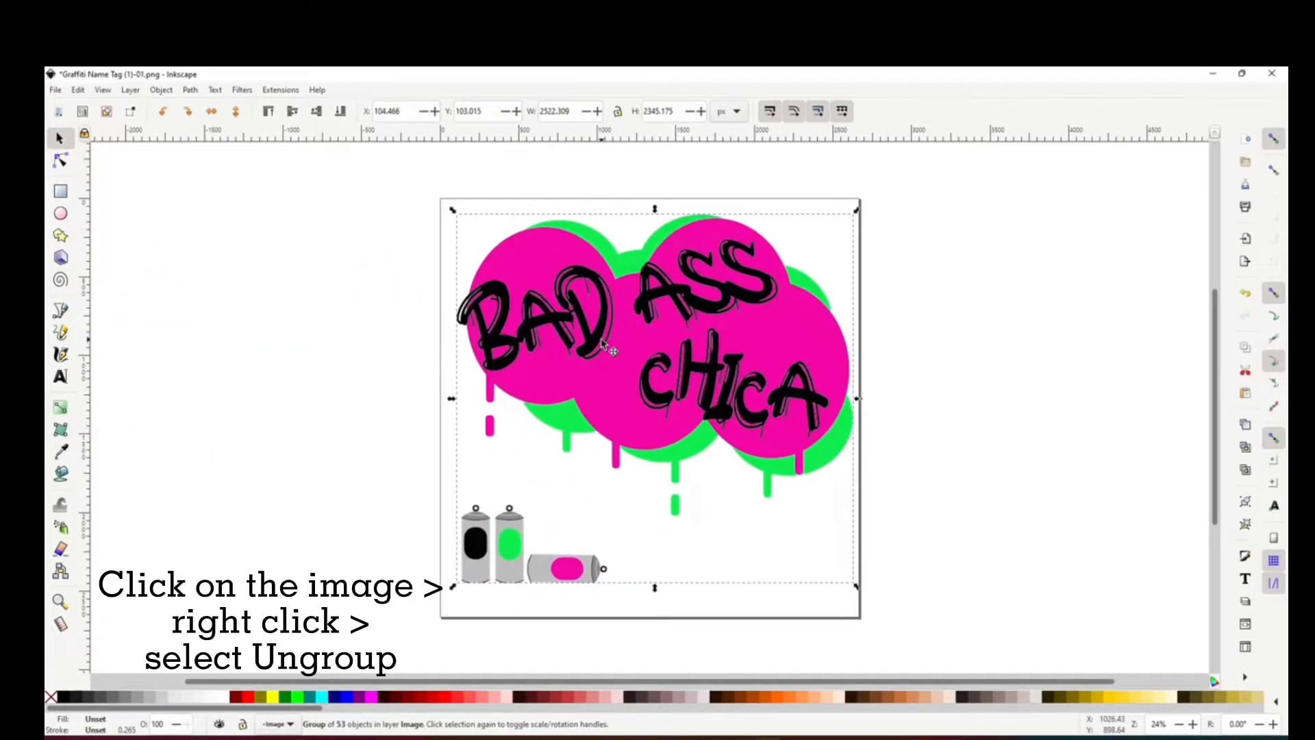
right_click(603, 344)
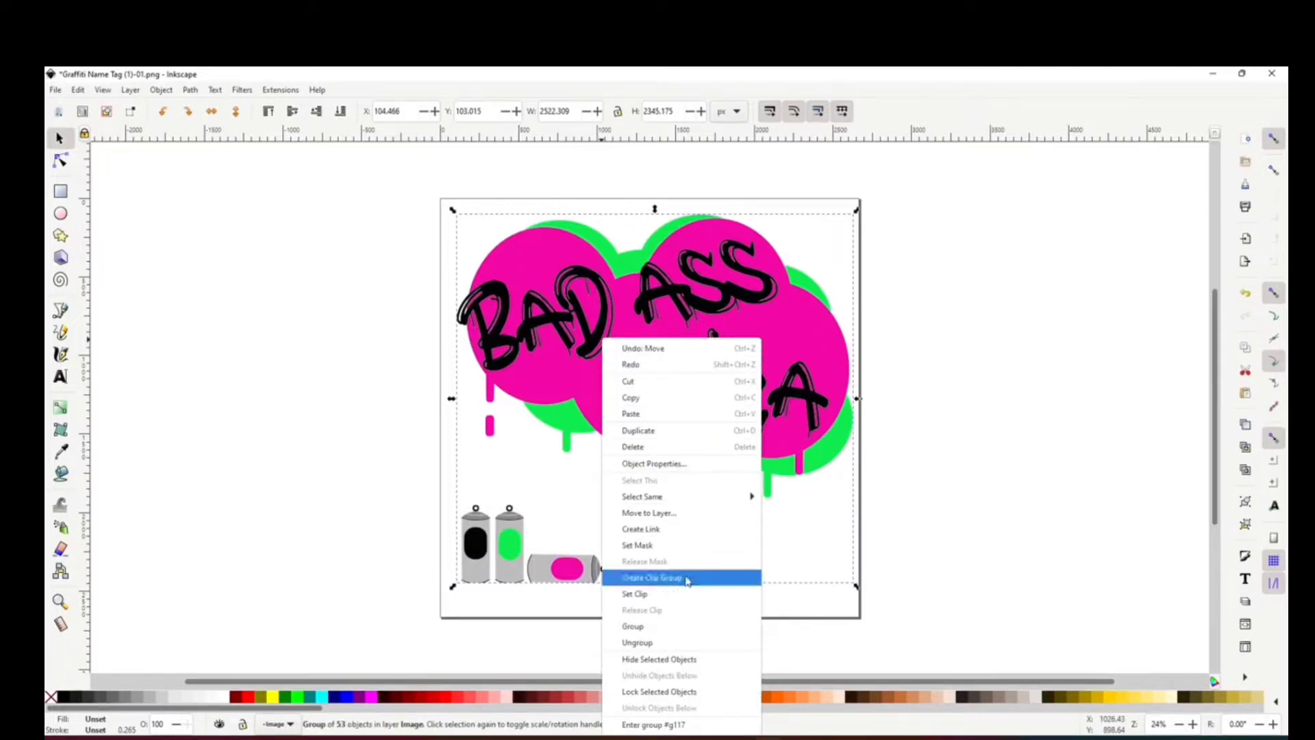
left_click(637, 643)
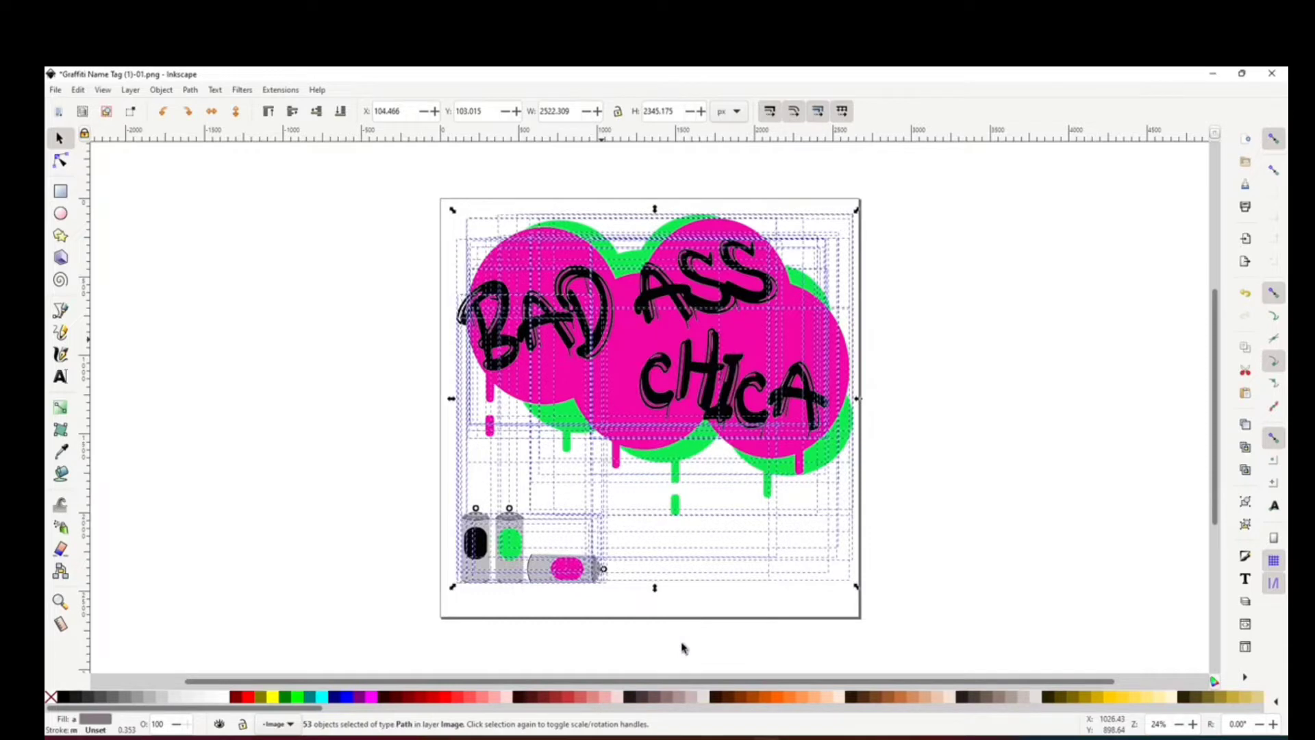
left_click(314, 433)
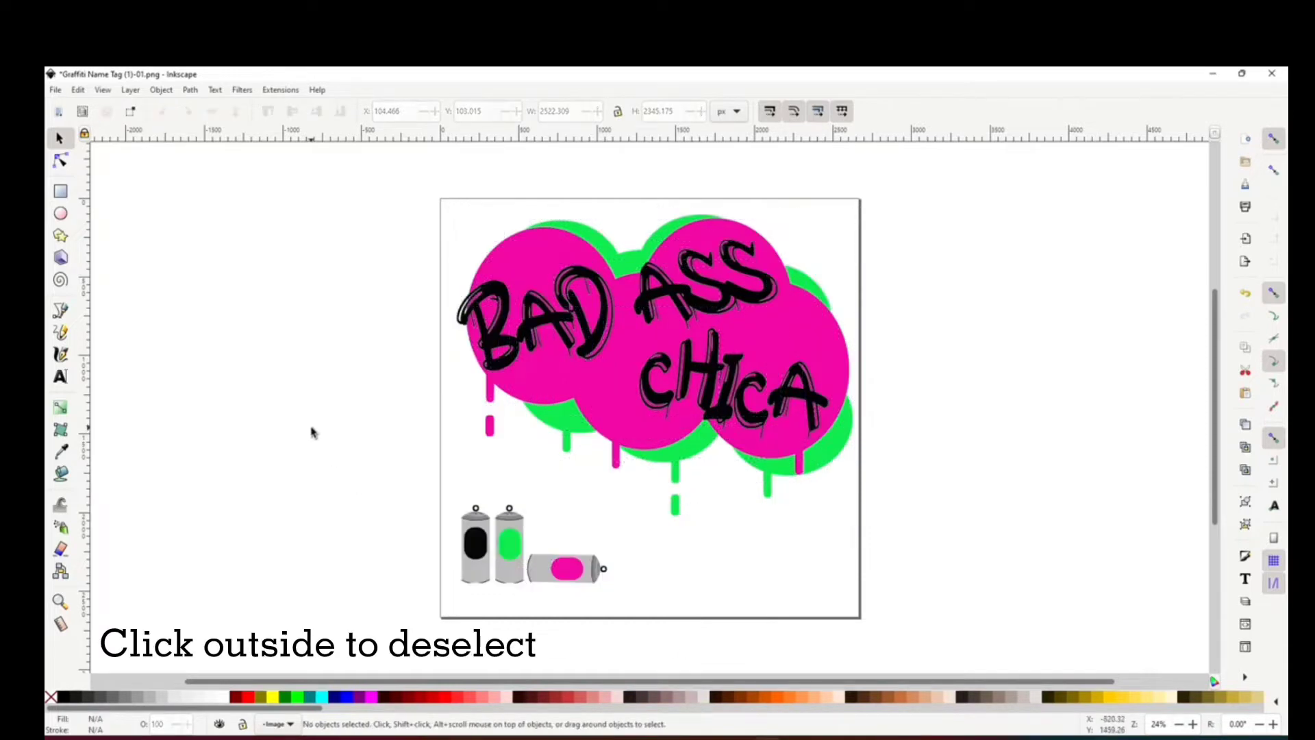
- Move the pink shapes, black lettering and green shapes one by one to the blank area right of the page
left_click(557, 245)
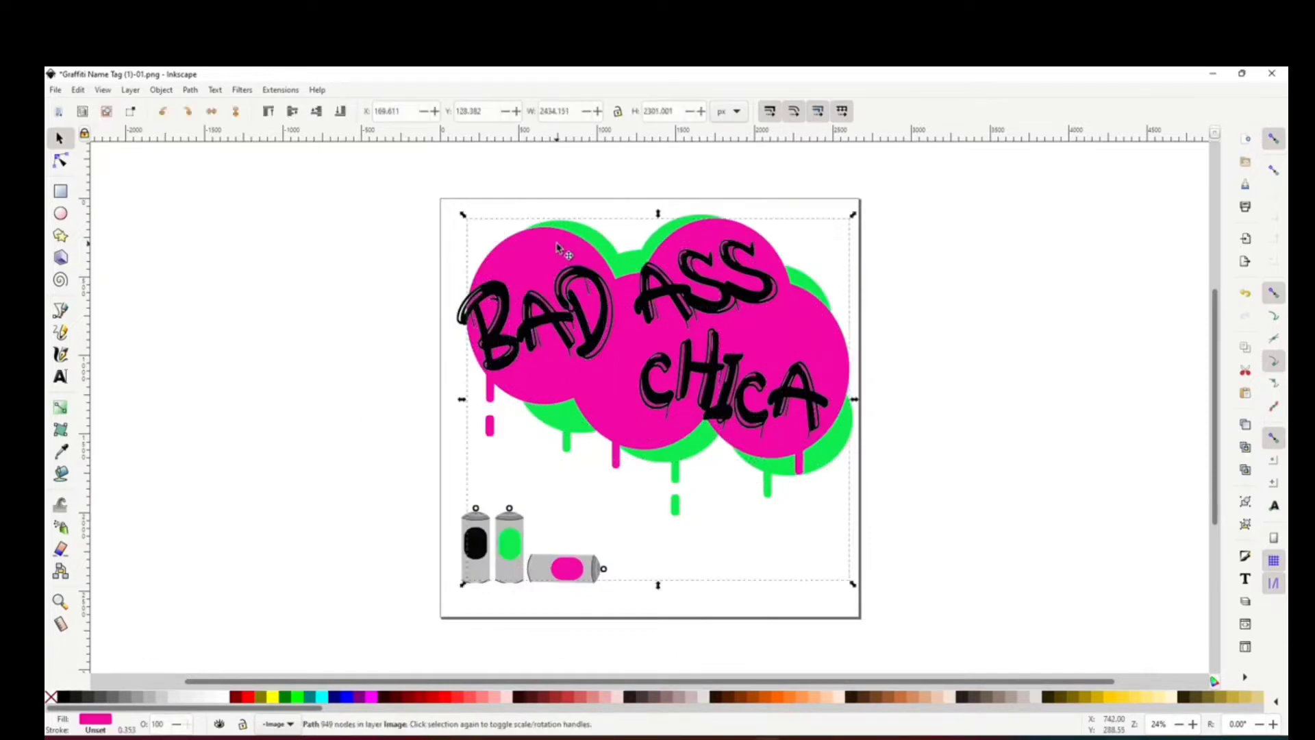
left_click_drag(557, 245, 977, 244)
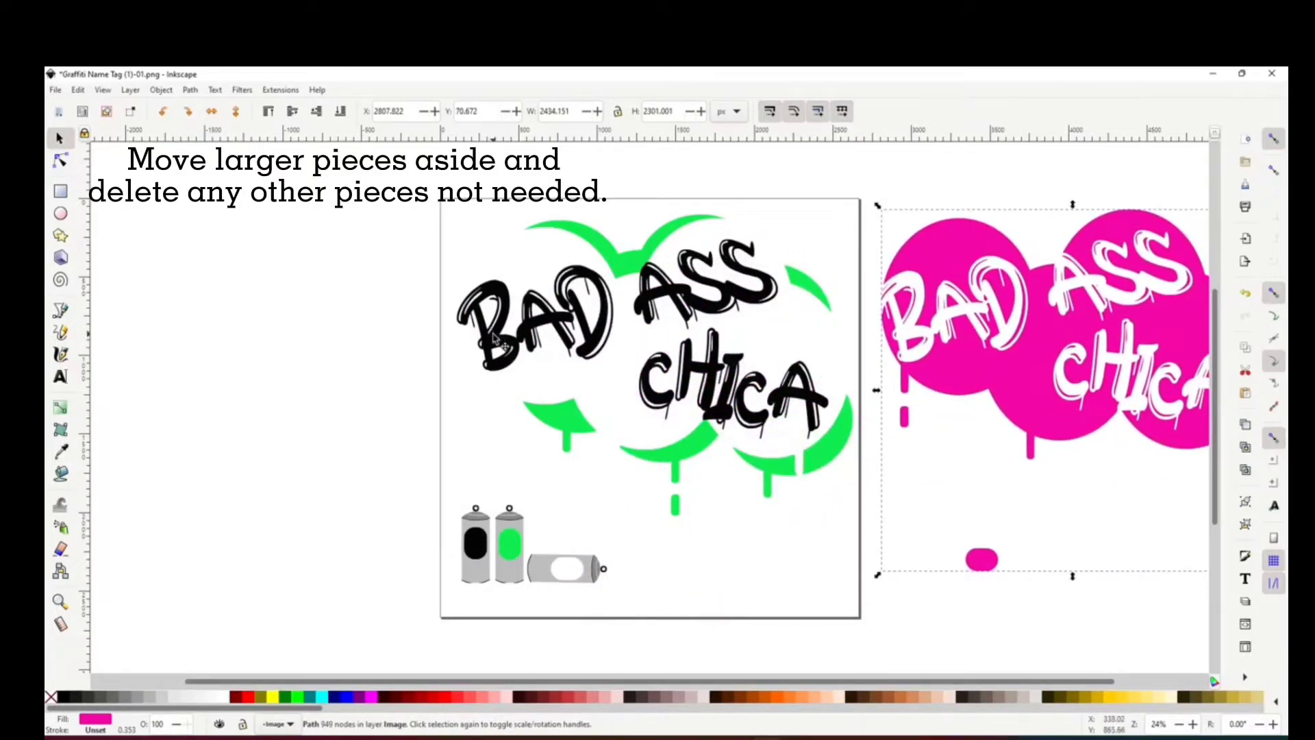
mouse_move(515, 340)
left_mouse_down()
mouse_move(928, 334)
mouse_move(902, 322)
left_mouse_up()
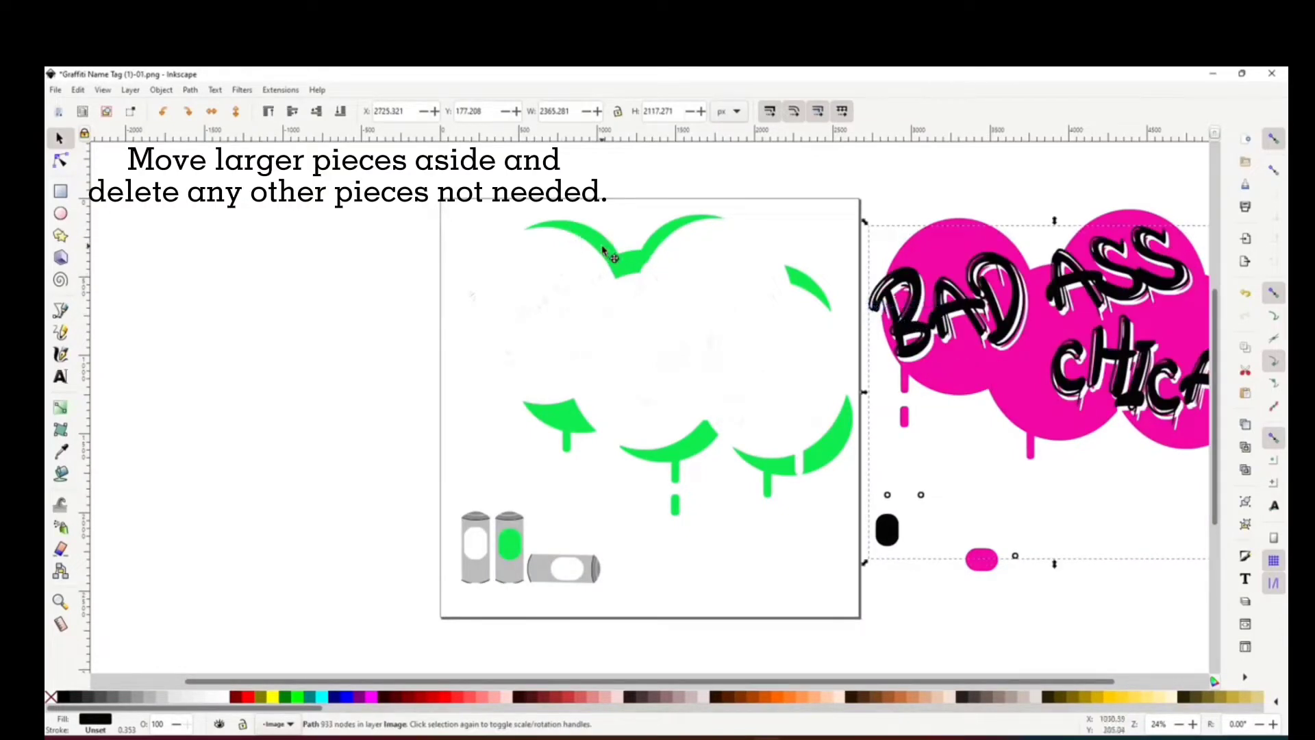
left_click_drag(601, 237, 1035, 274)
- Move the light grey spray can bodies and their dark outline arcs to the area left of the page
left_click(512, 582)
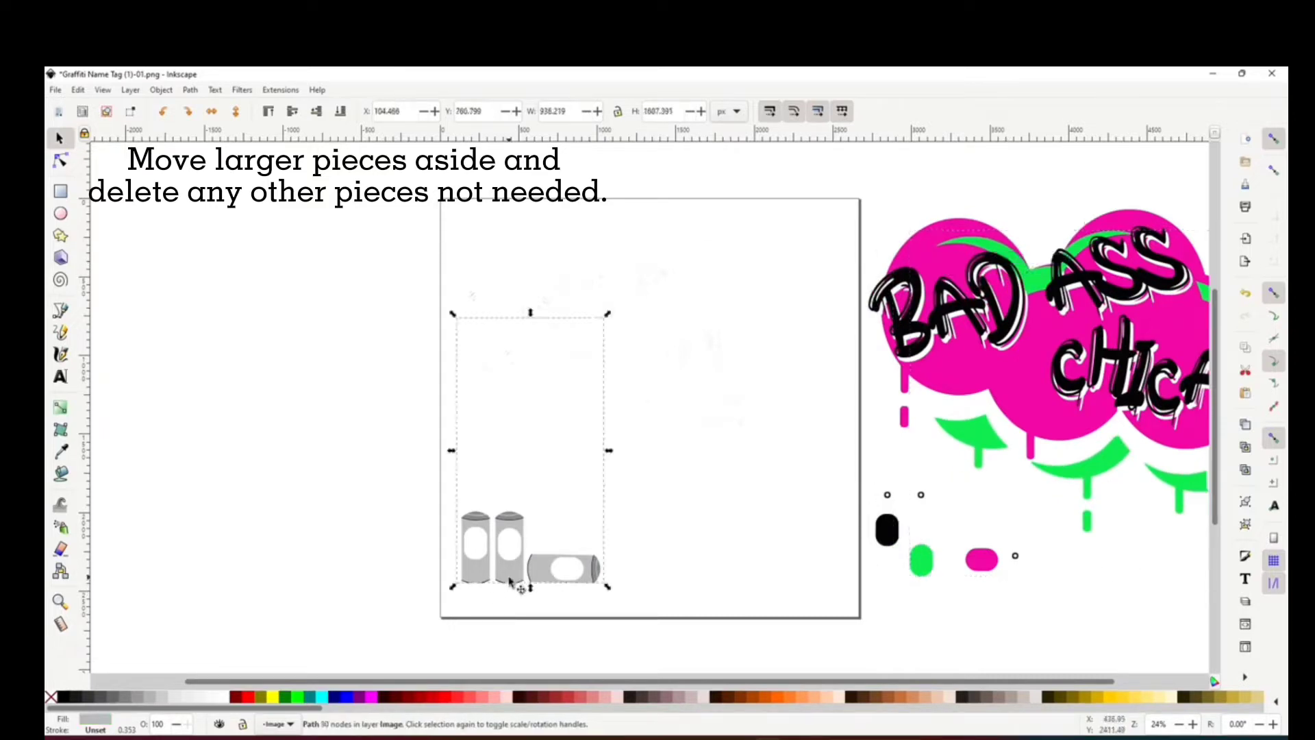
left_click(510, 581)
mouse_move(544, 575)
left_mouse_down()
mouse_move(537, 590)
mouse_move(414, 594)
mouse_move(308, 555)
left_mouse_up()
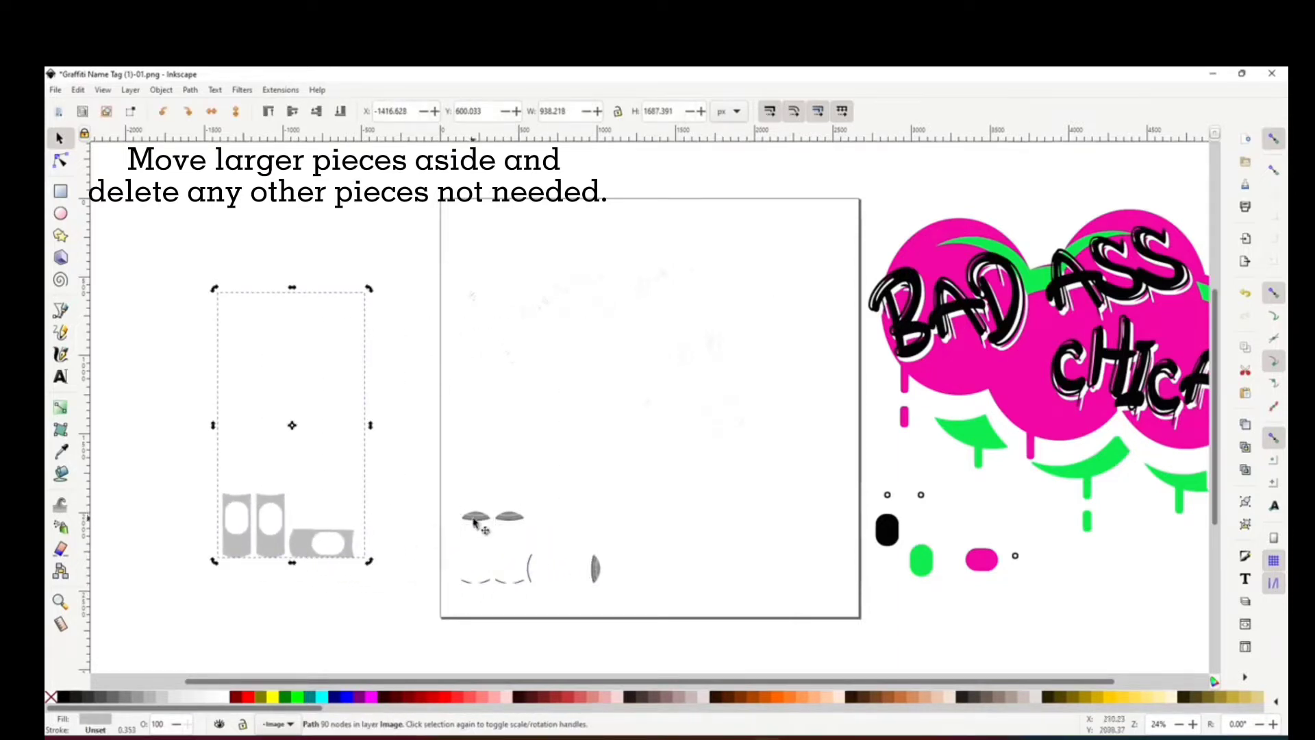
left_click_drag(475, 521, 191, 409)
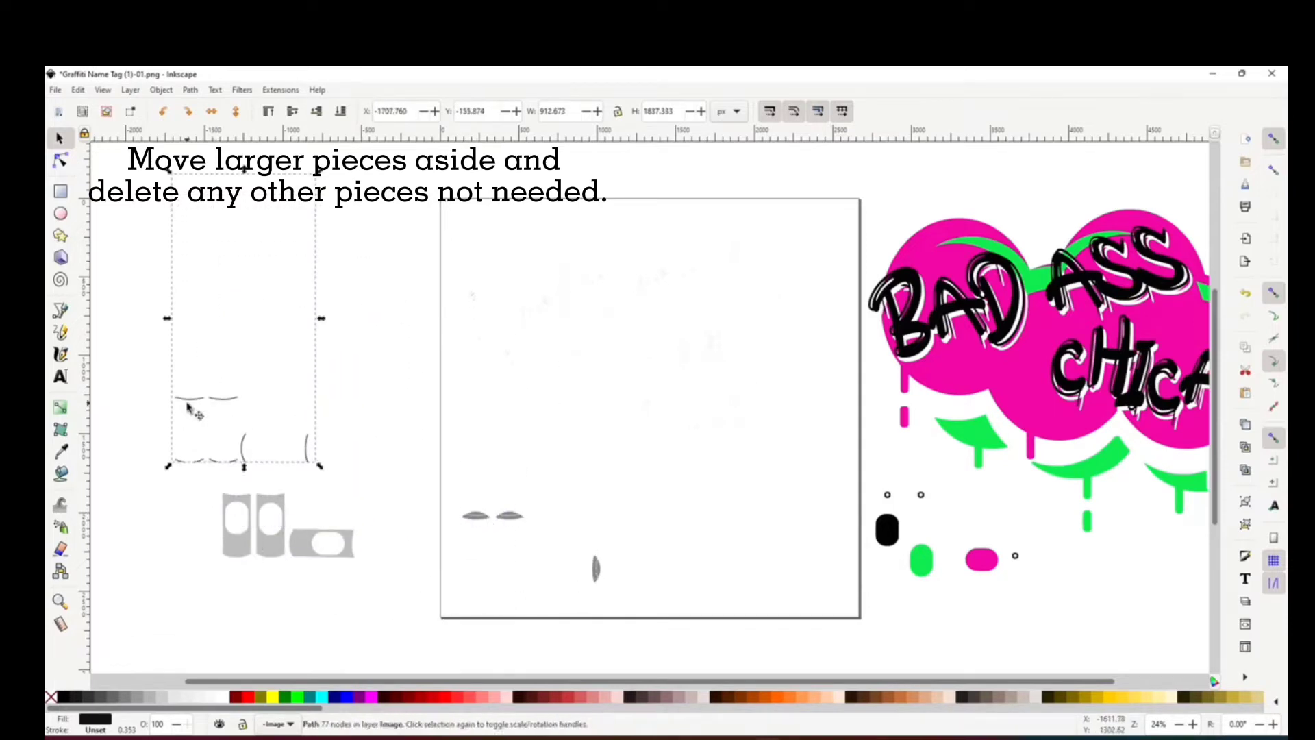
- Separate the two nearly invisible dark trace fragments from the spray can caps and clear the selection
left_click(482, 522)
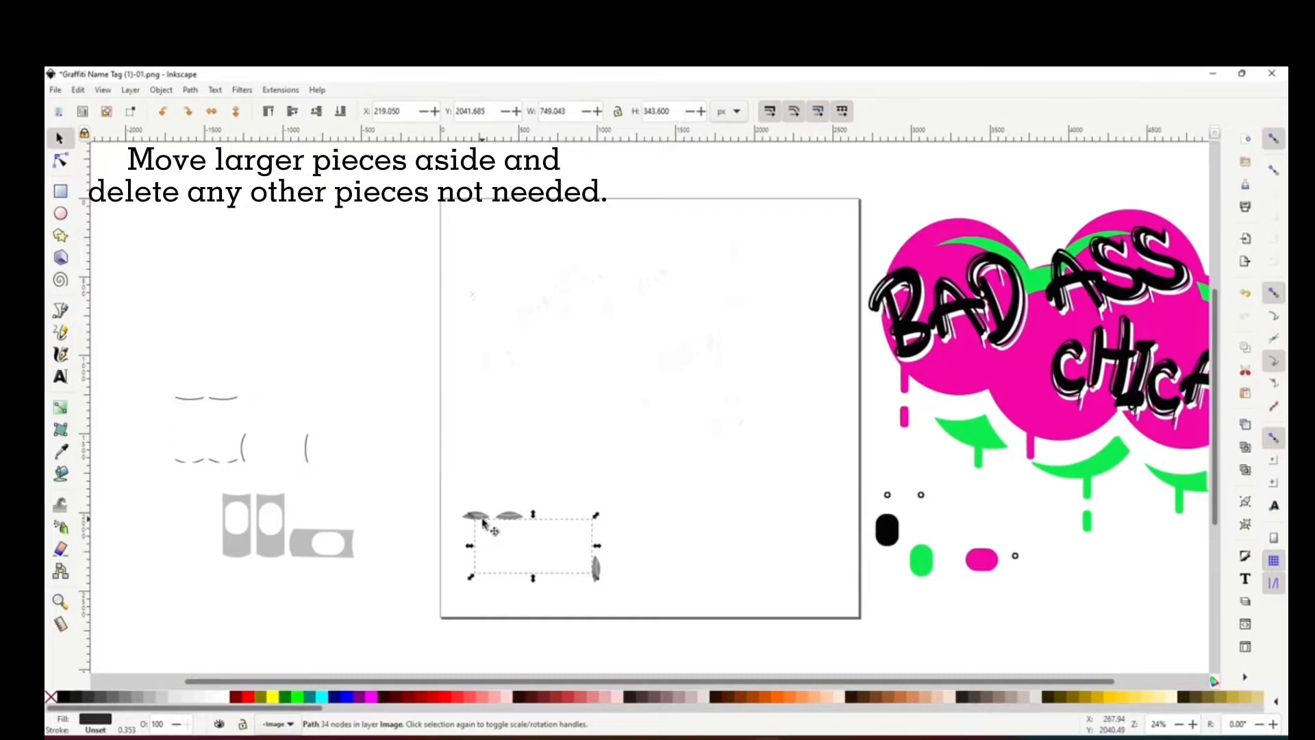
left_click(479, 515)
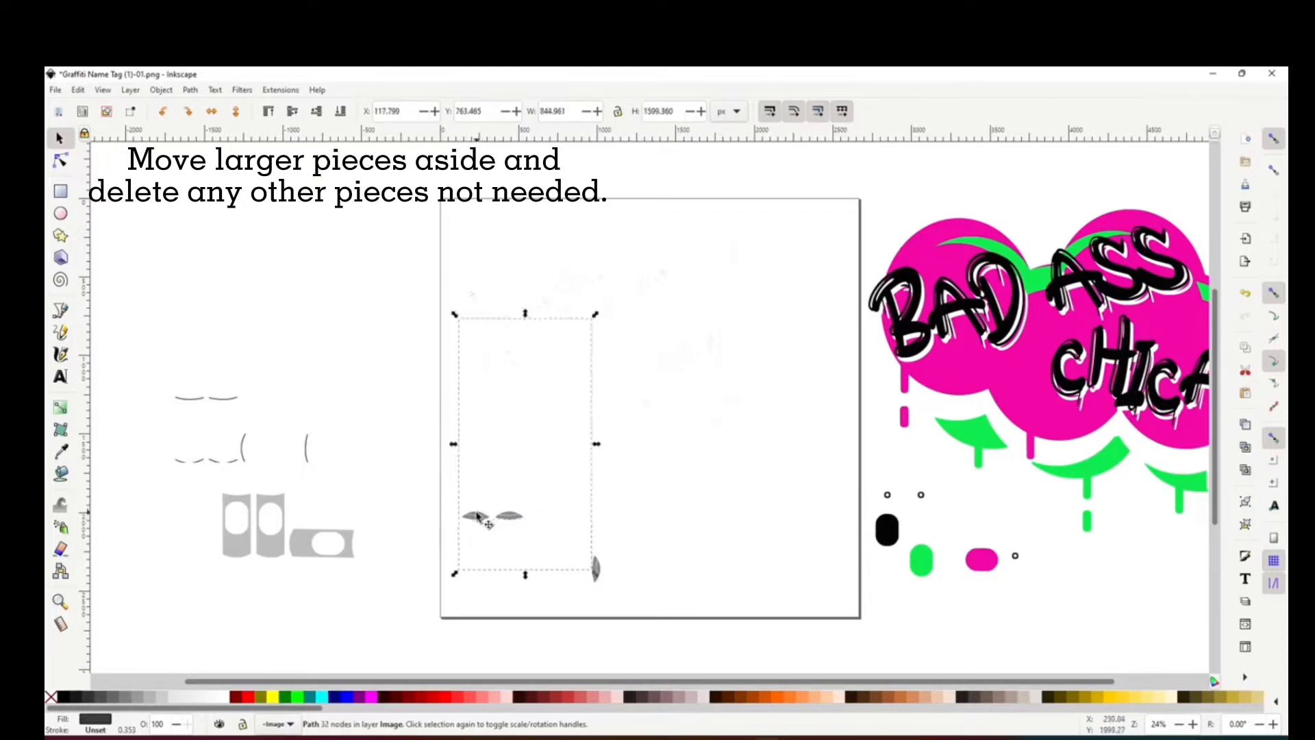
left_click_drag(470, 519, 545, 354)
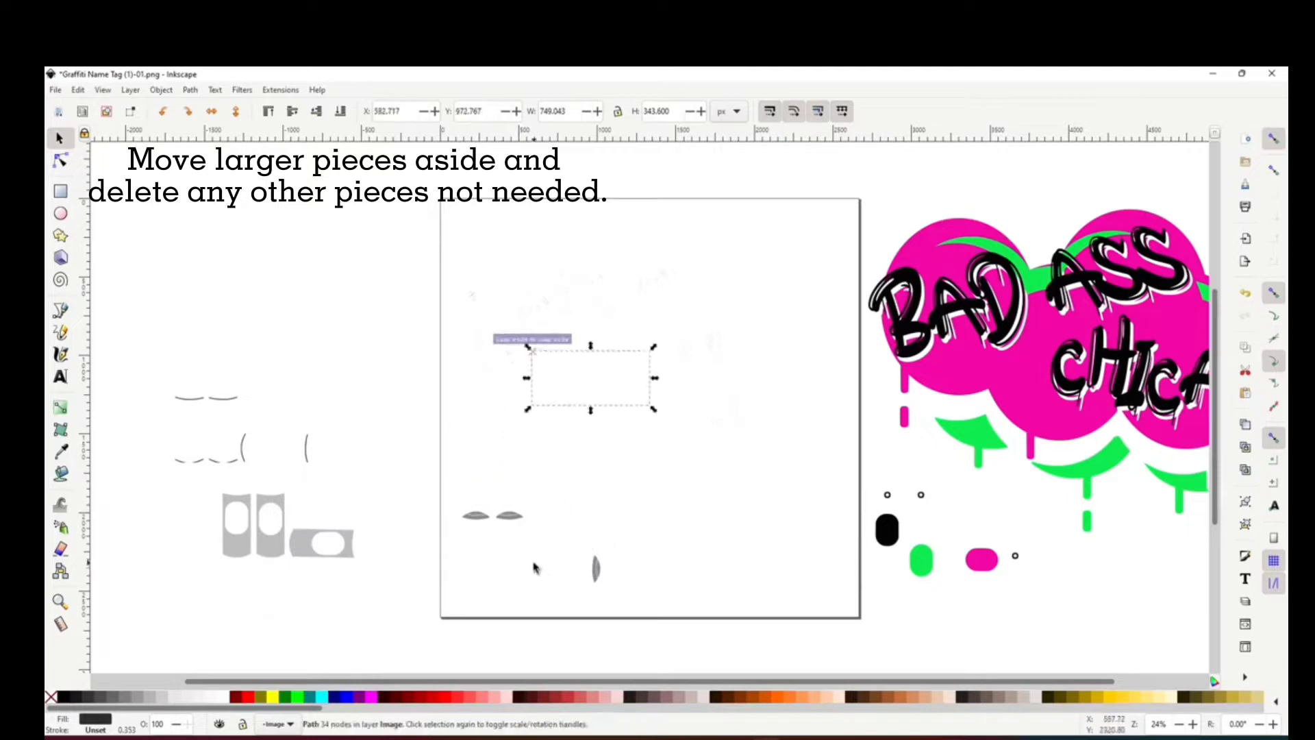
left_click(515, 522)
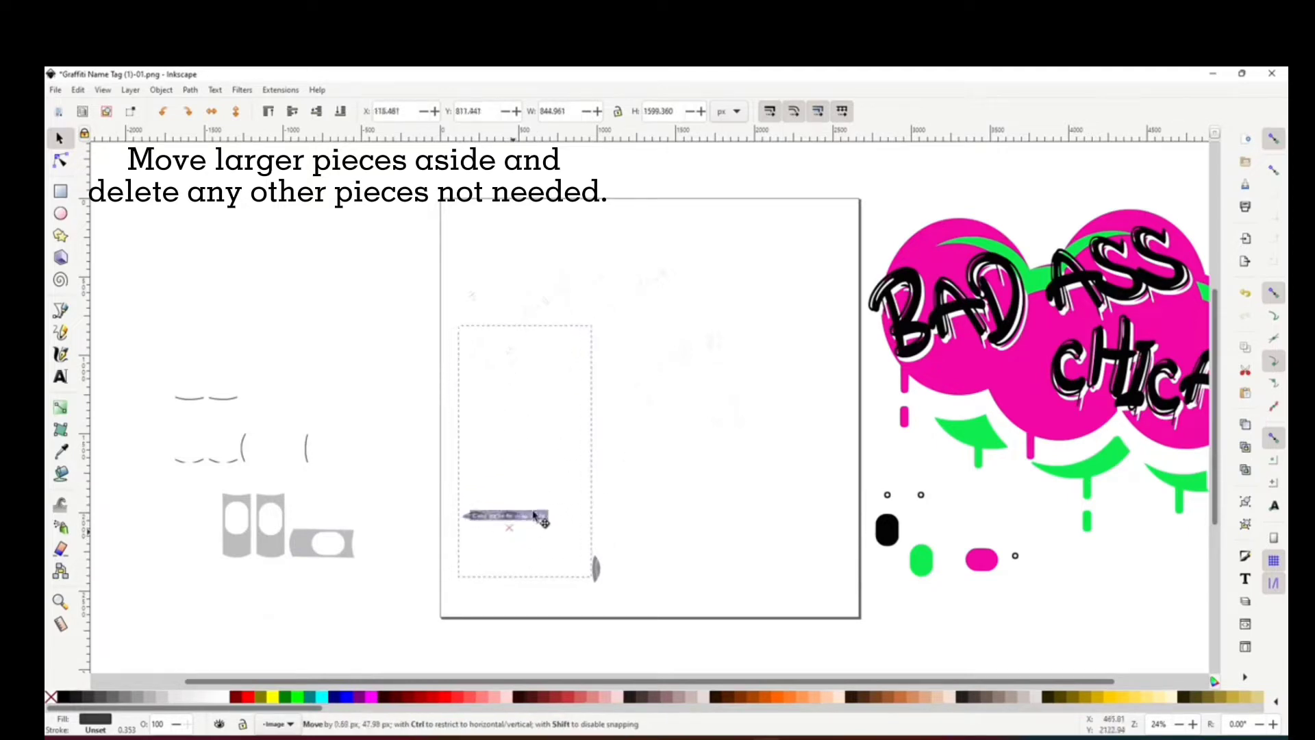
left_click(646, 521)
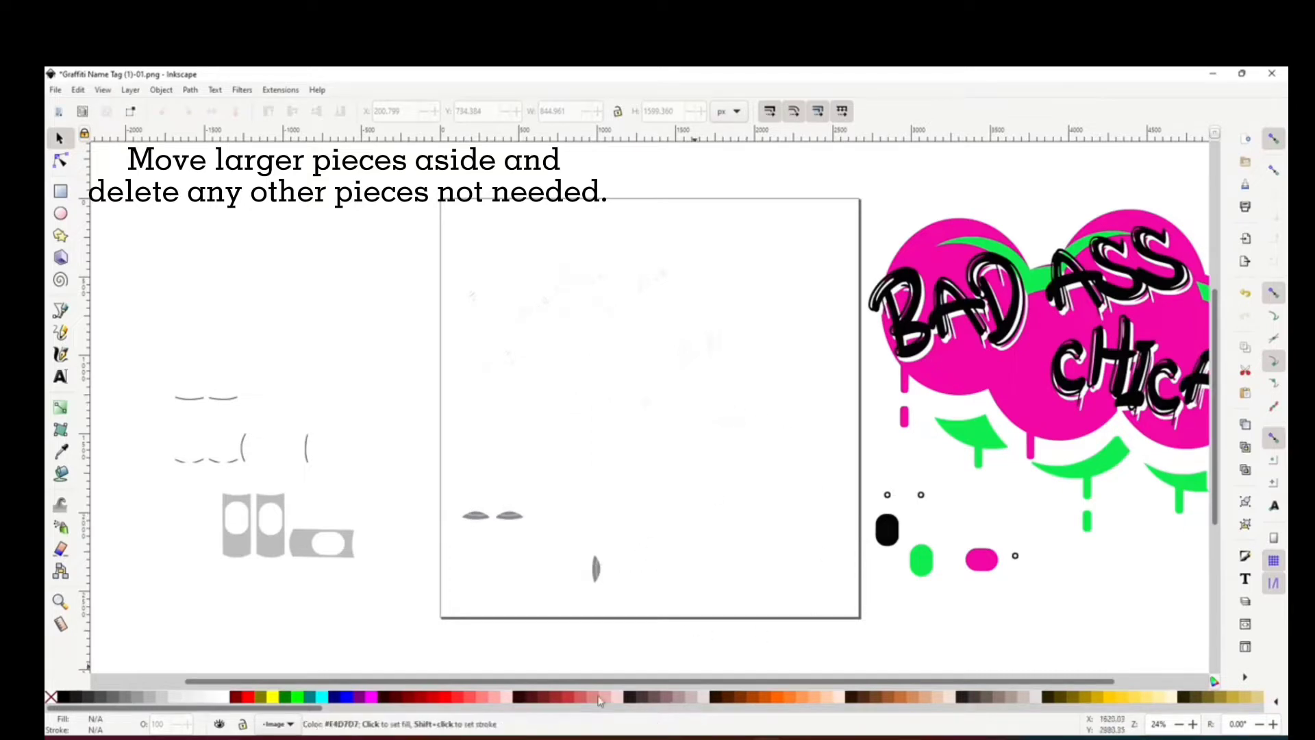
- Move the mid-grey spray can caps to the area left of the page, below the can bodies
left_click(1192, 724)
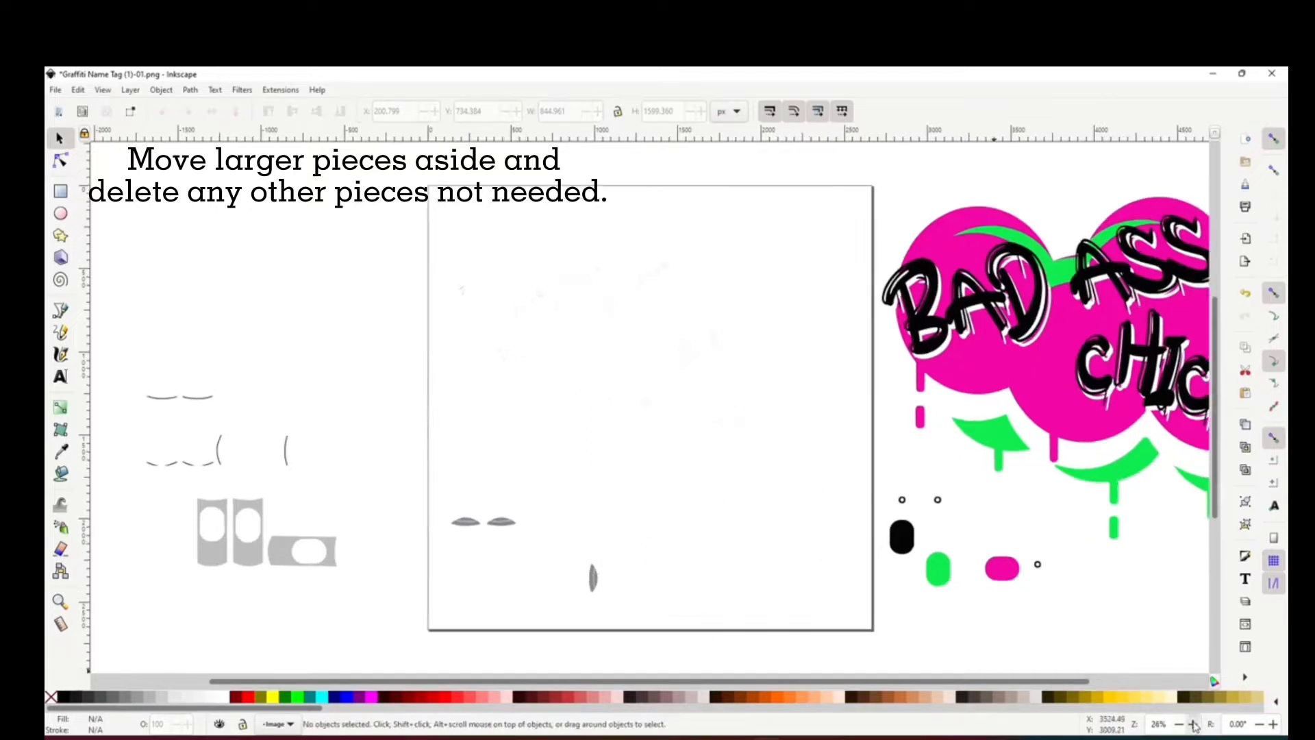
scroll(754, 507, "down", 5)
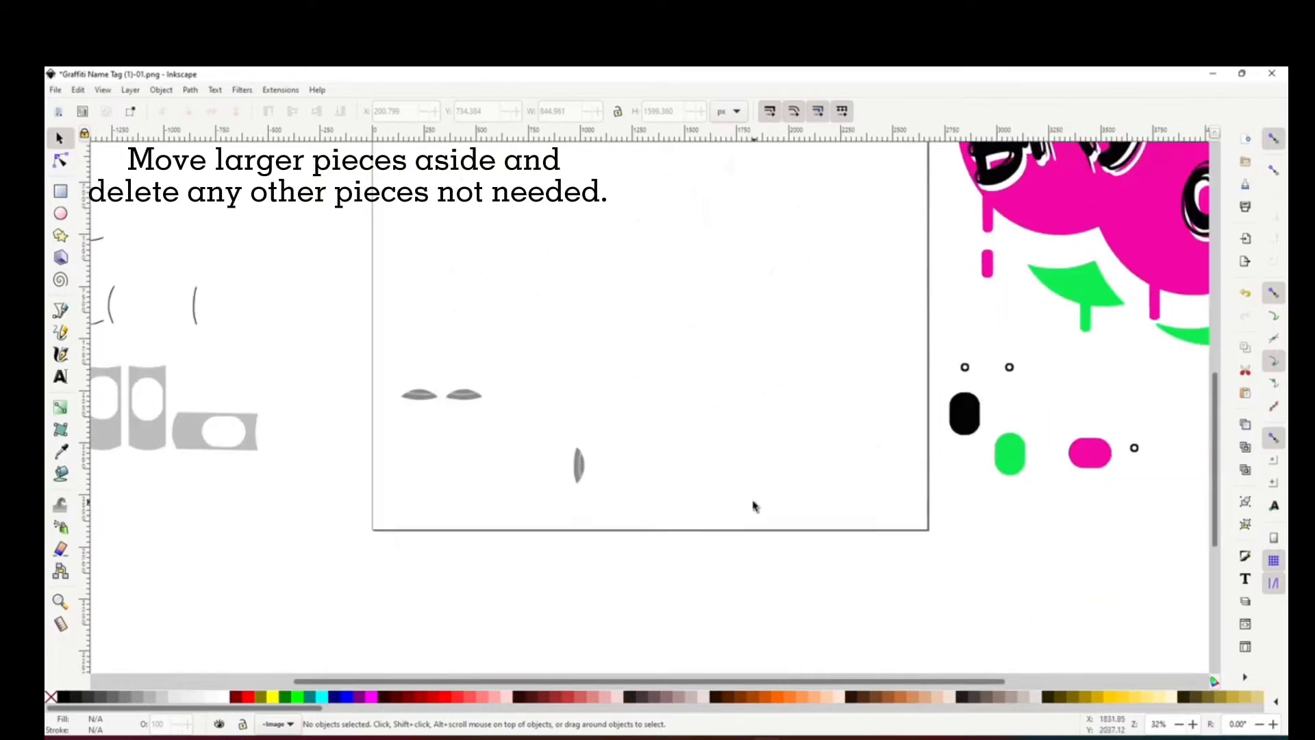
left_click(578, 480)
left_click_drag(579, 486, 296, 569)
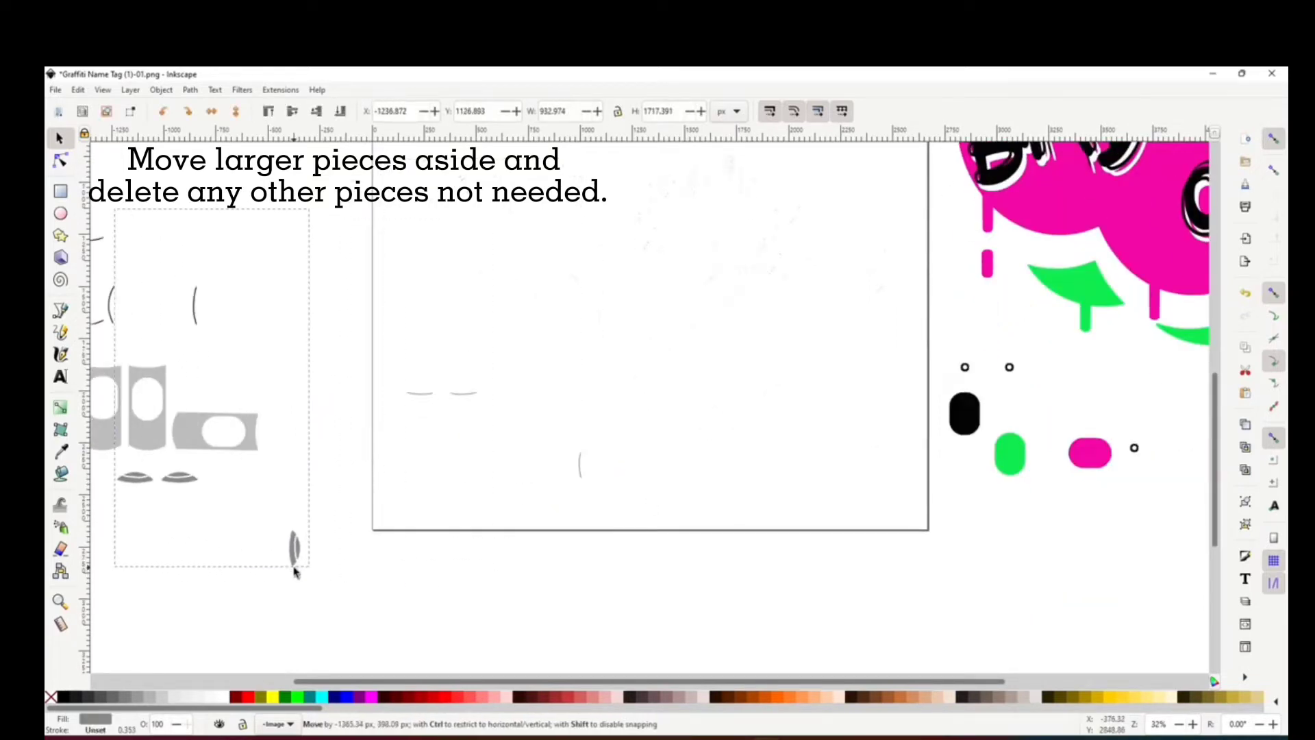
- Delete the faint 165-node fragment around the caps and move the remaining thin grey cap arcs left of the page
left_click(466, 401)
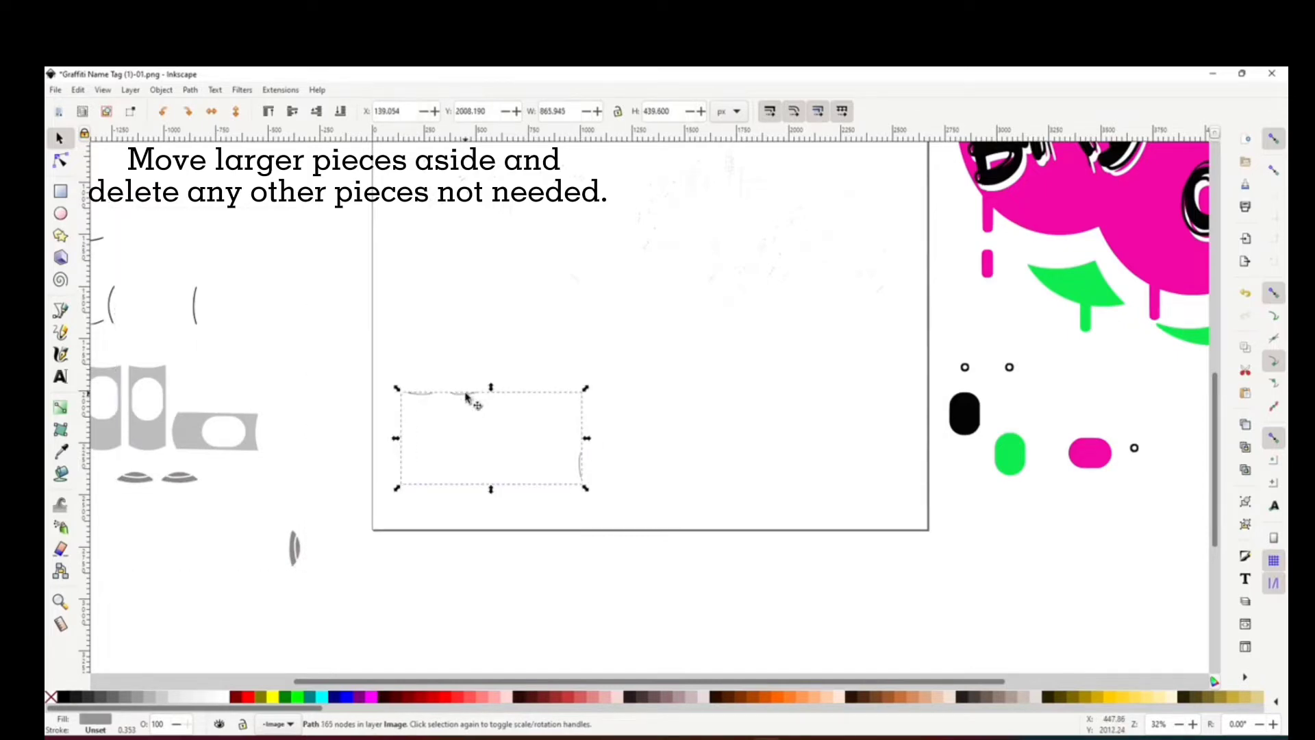
left_click_drag(470, 396, 507, 423)
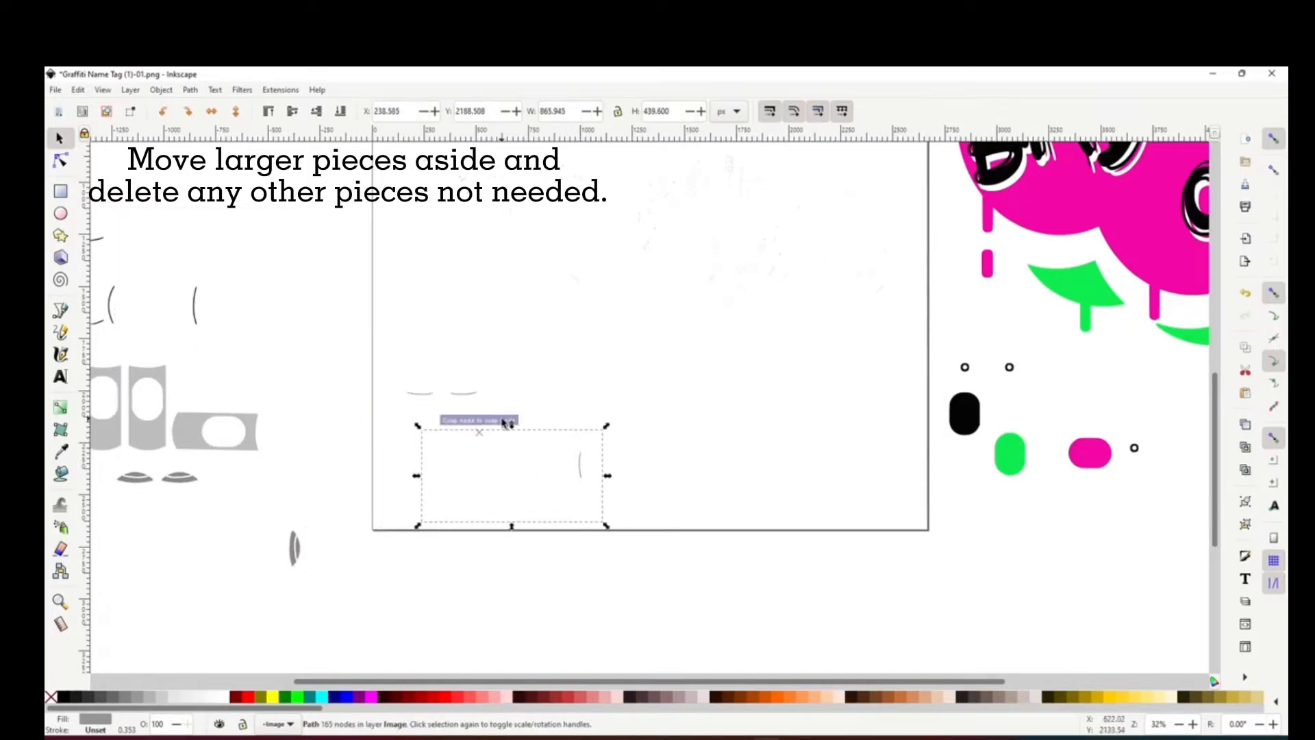
key("Delete")
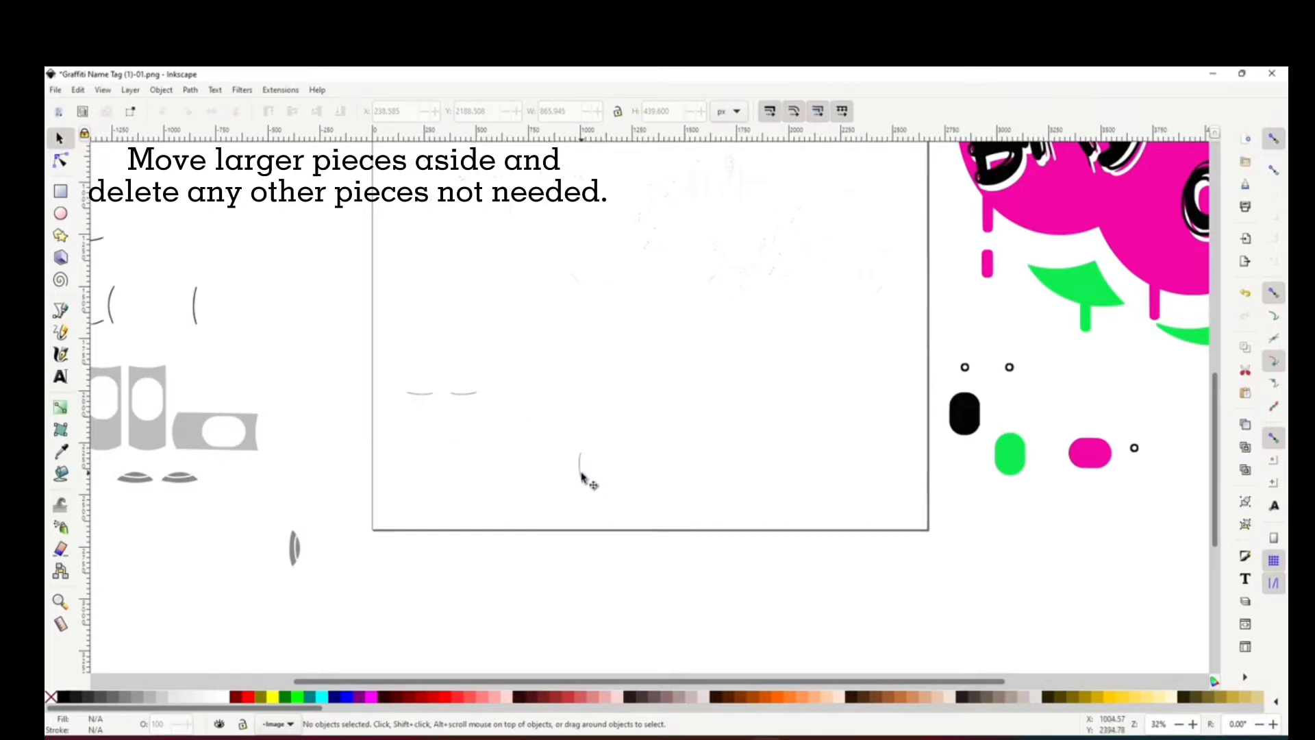
mouse_move(581, 480)
left_mouse_down()
mouse_move(569, 505)
mouse_move(294, 375)
left_mouse_up()
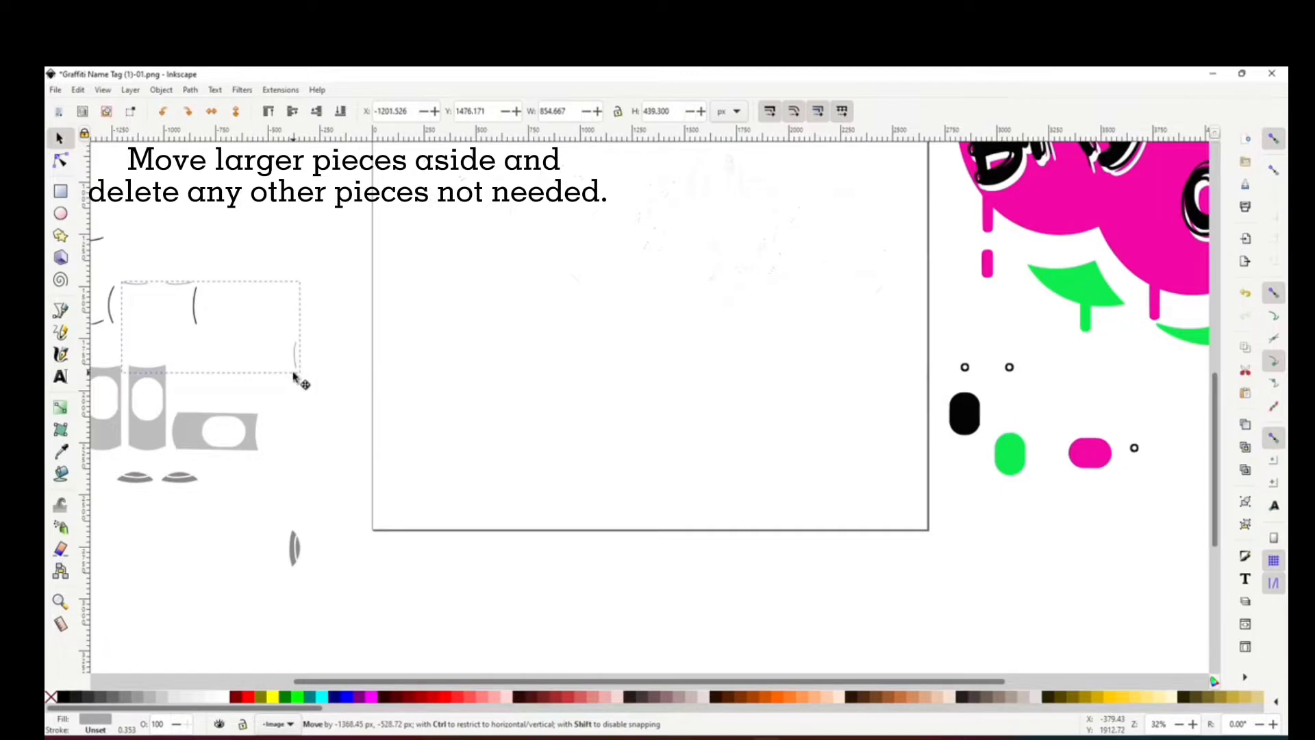
- Delete all the faint leftover trace fragments remaining inside the page
scroll(352, 323, "up", 8)
left_click(395, 242)
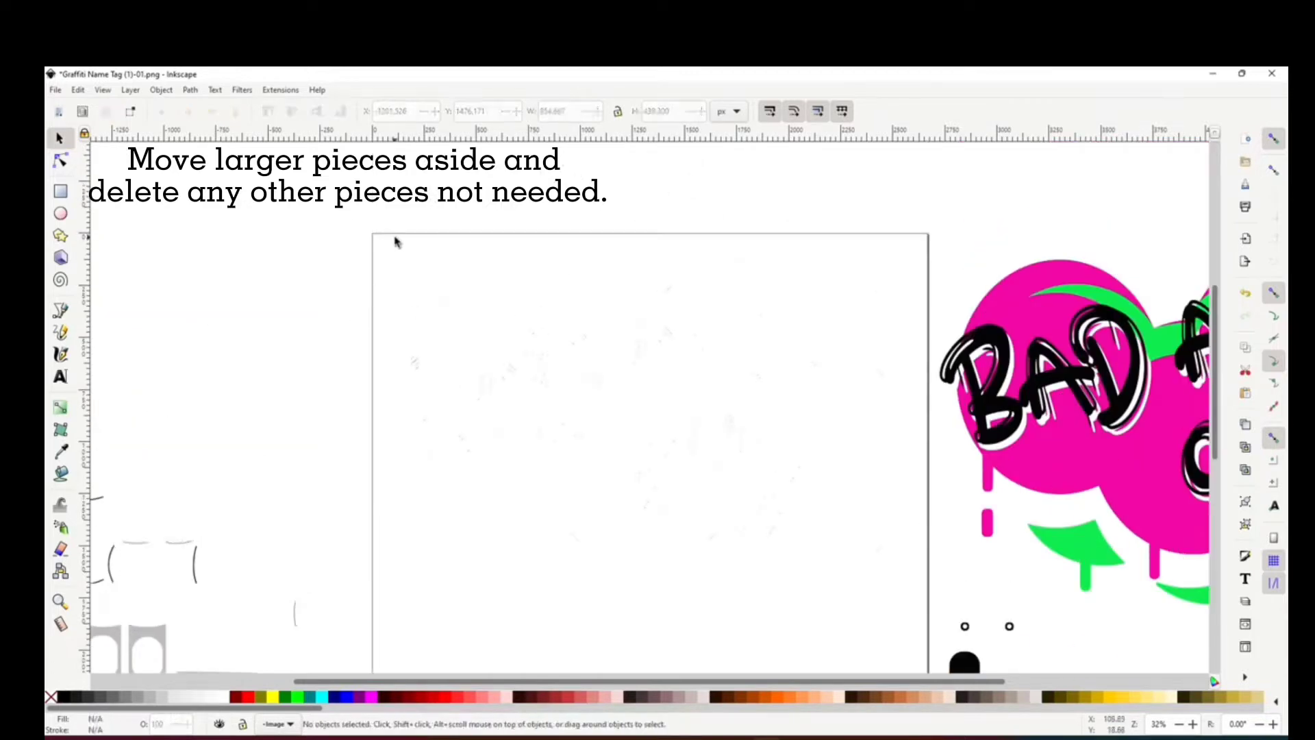
left_click_drag(374, 241, 919, 420)
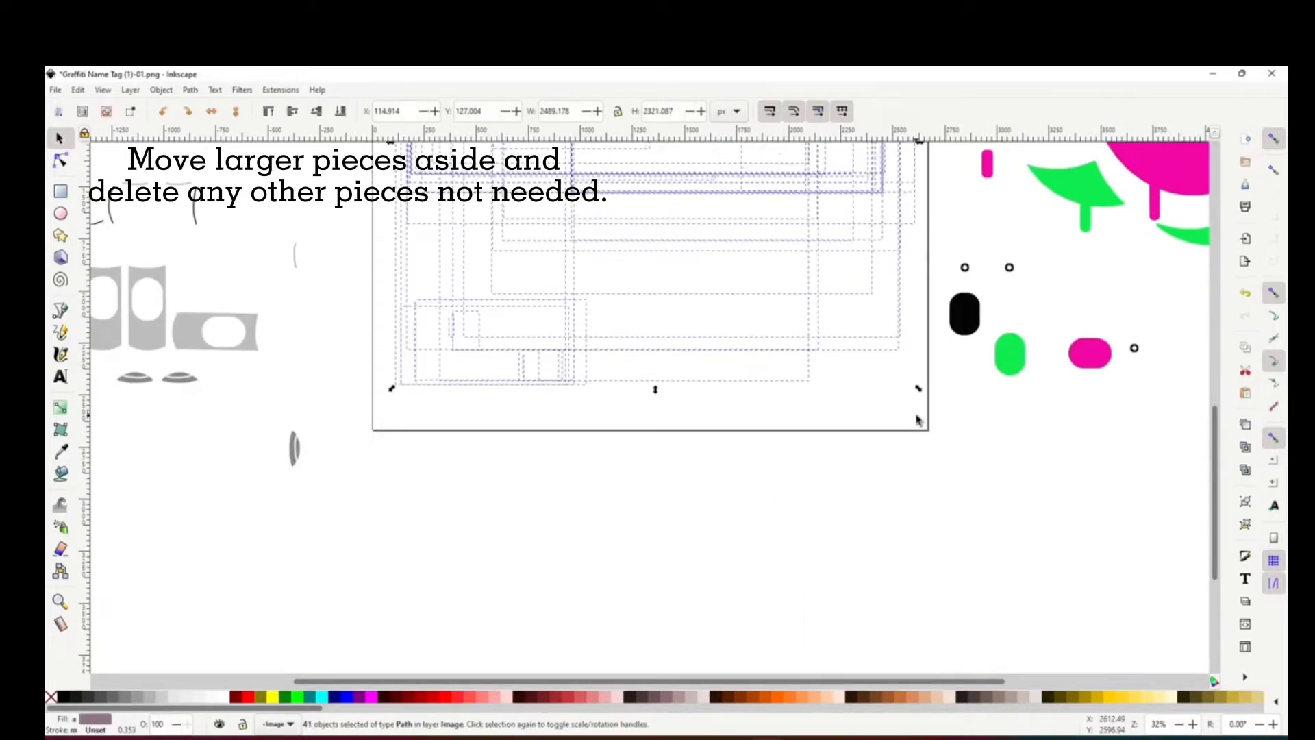
key("Delete")
scroll(929, 421, "up", 4)
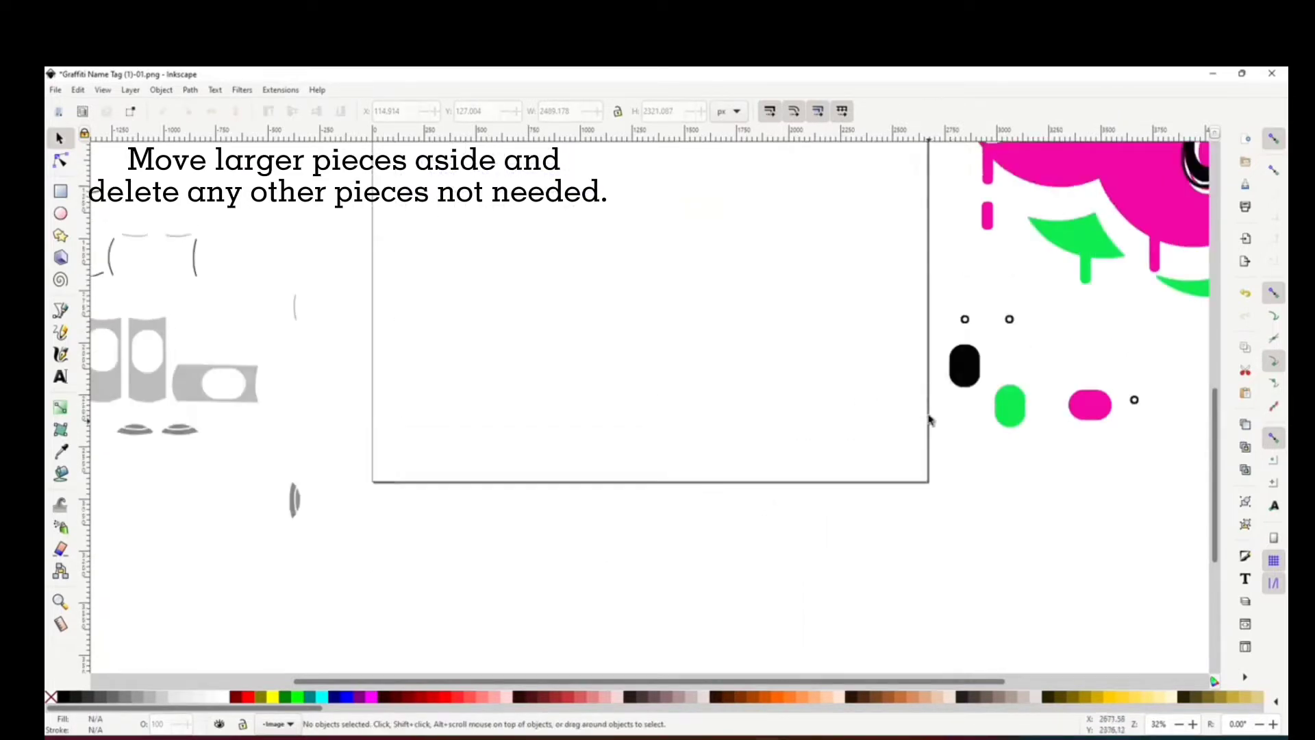
scroll(901, 361, "down", 4)
scroll(902, 363, "up", 4)
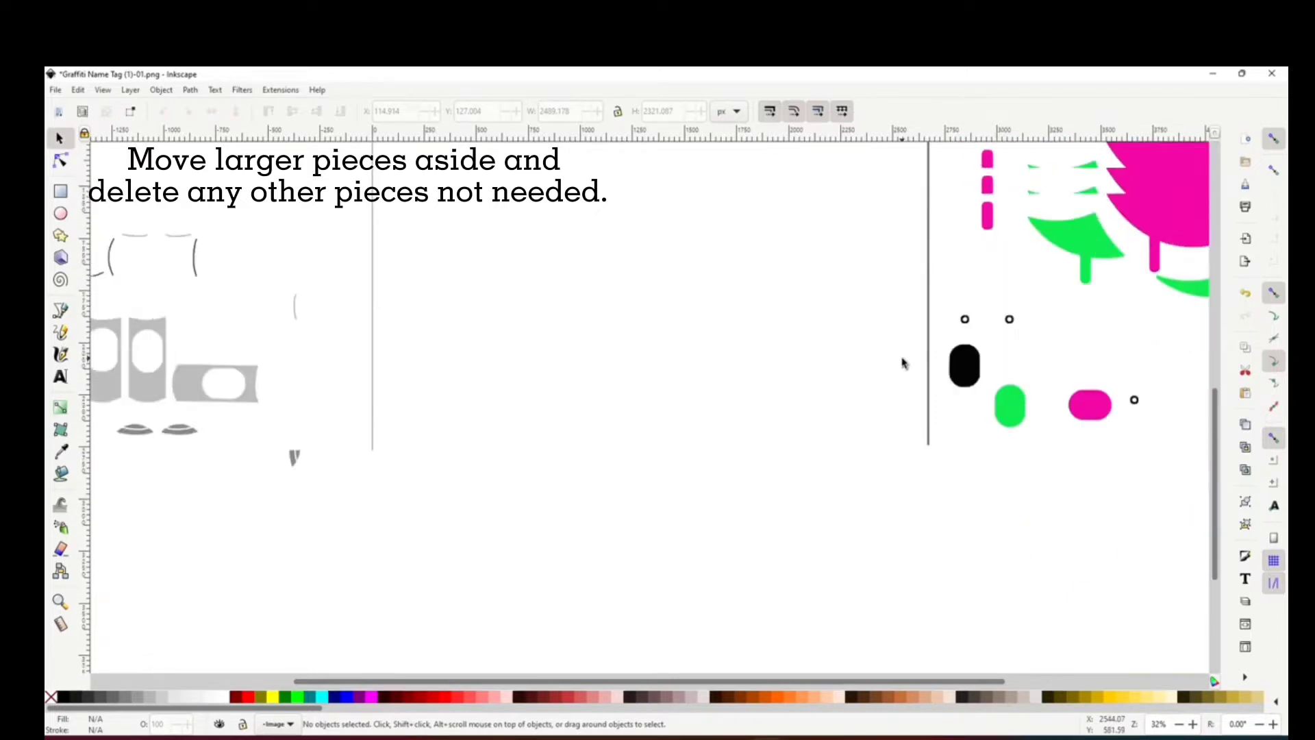
- Move the green and pink layers from beside the page back onto the page
left_click(1027, 199)
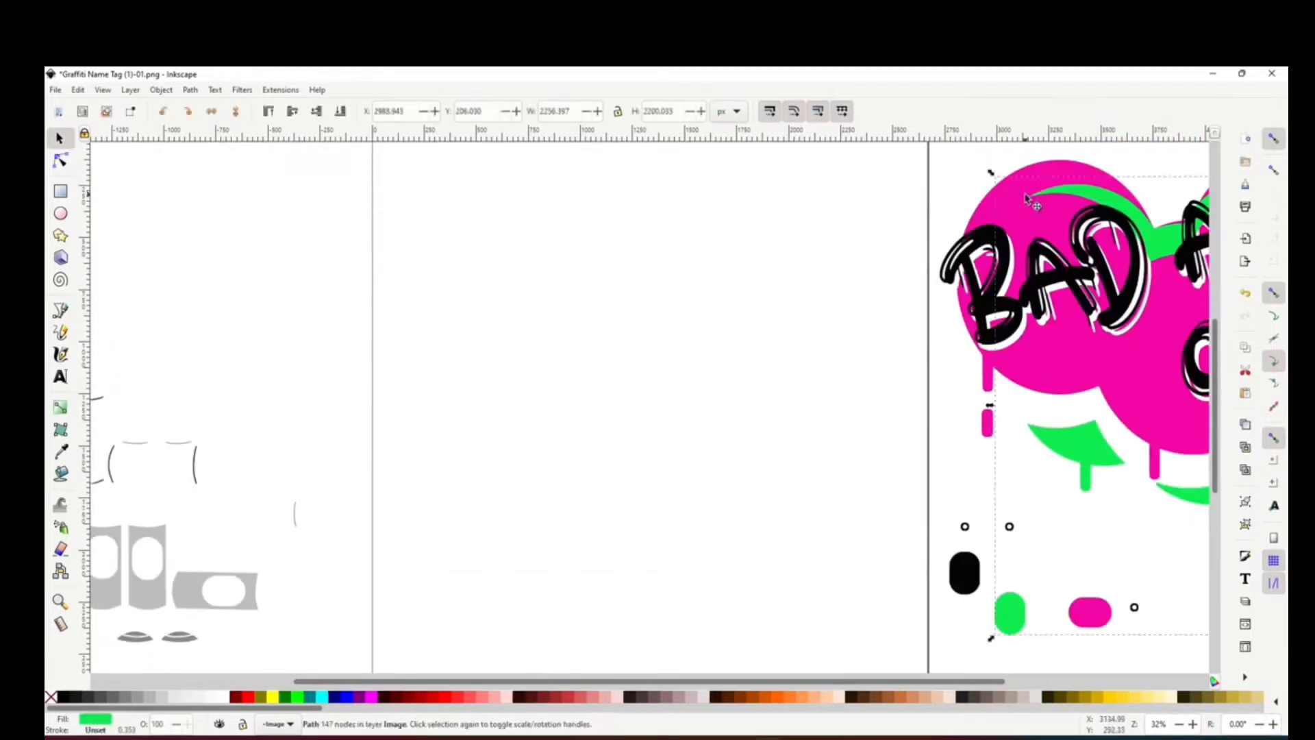
left_click_drag(1027, 199, 617, 233)
left_click_drag(1110, 206, 594, 210)
left_click_drag(384, 209, 969, 546)
left_click_drag(722, 383, 662, 342)
- Align the green layer behind the pink cloud at about X 256, Y 69 px, and place the black lettering over the white lettering
left_click(921, 515)
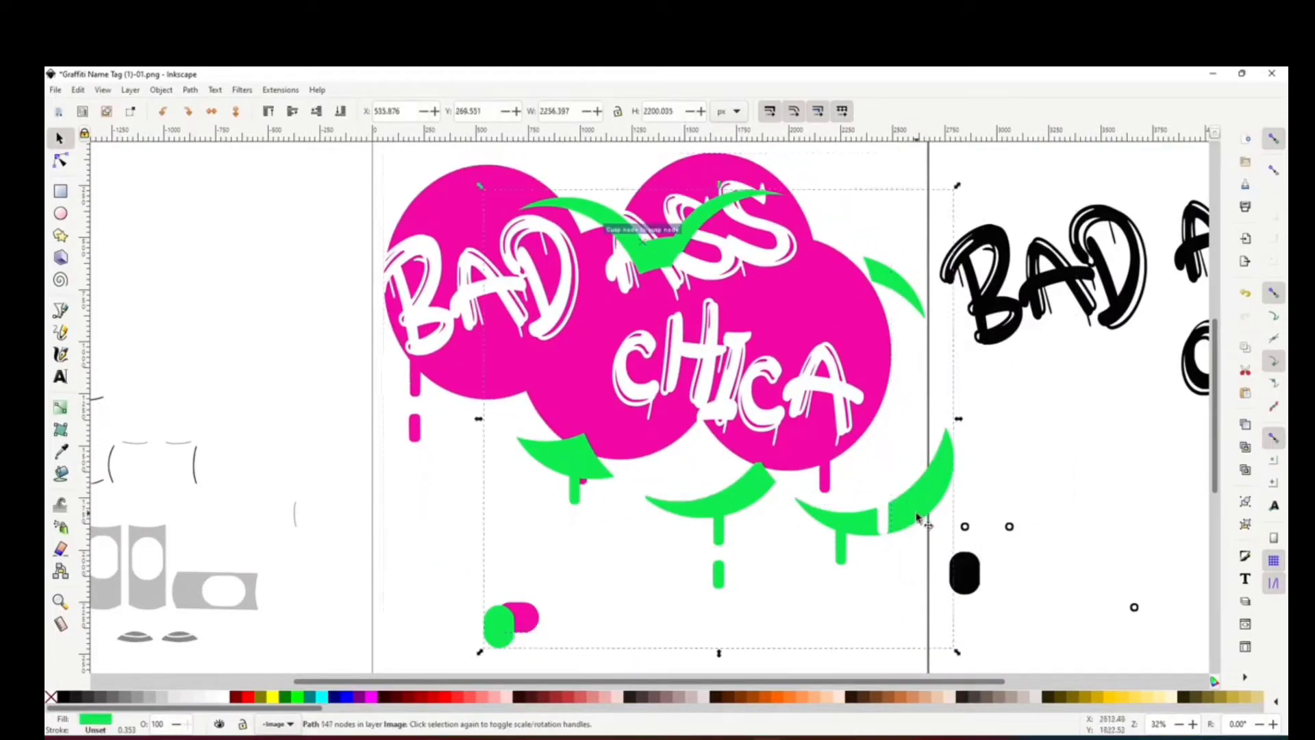
key("n")
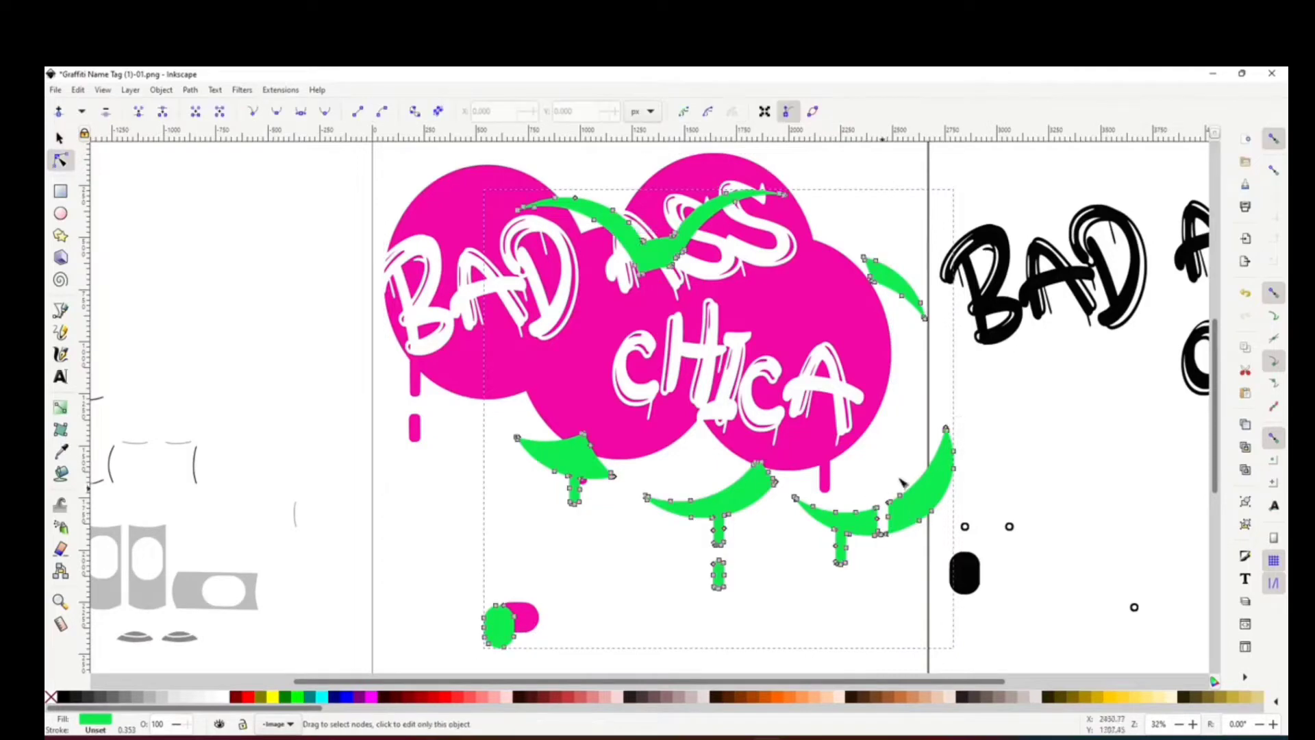
left_click(59, 138)
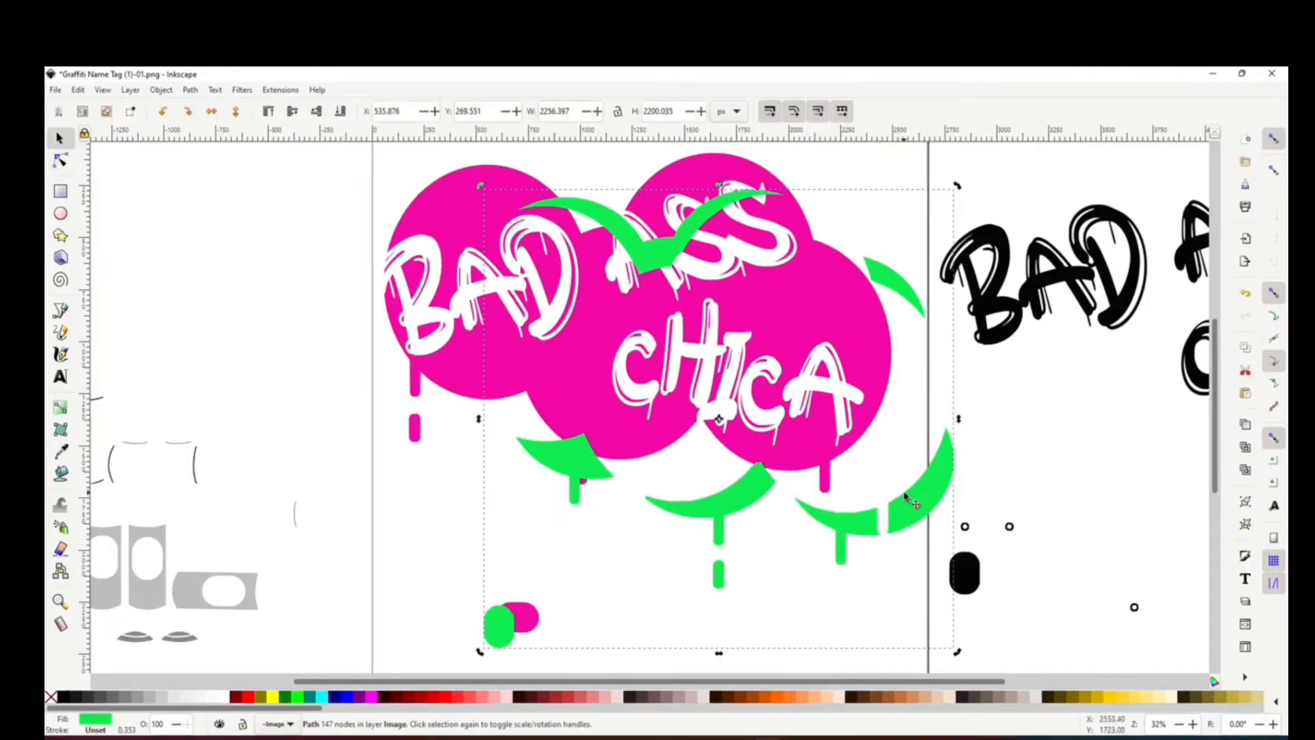
left_click_drag(919, 513, 859, 463)
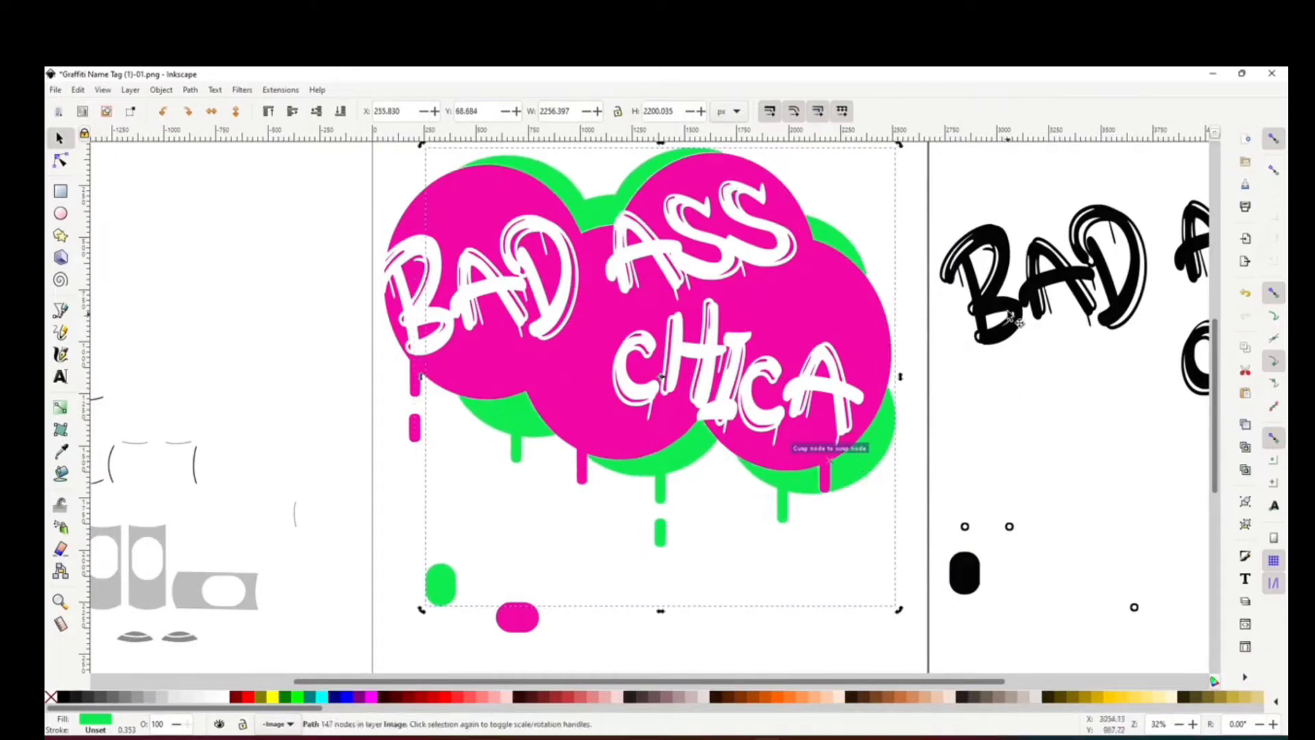
left_click_drag(959, 316, 438, 328)
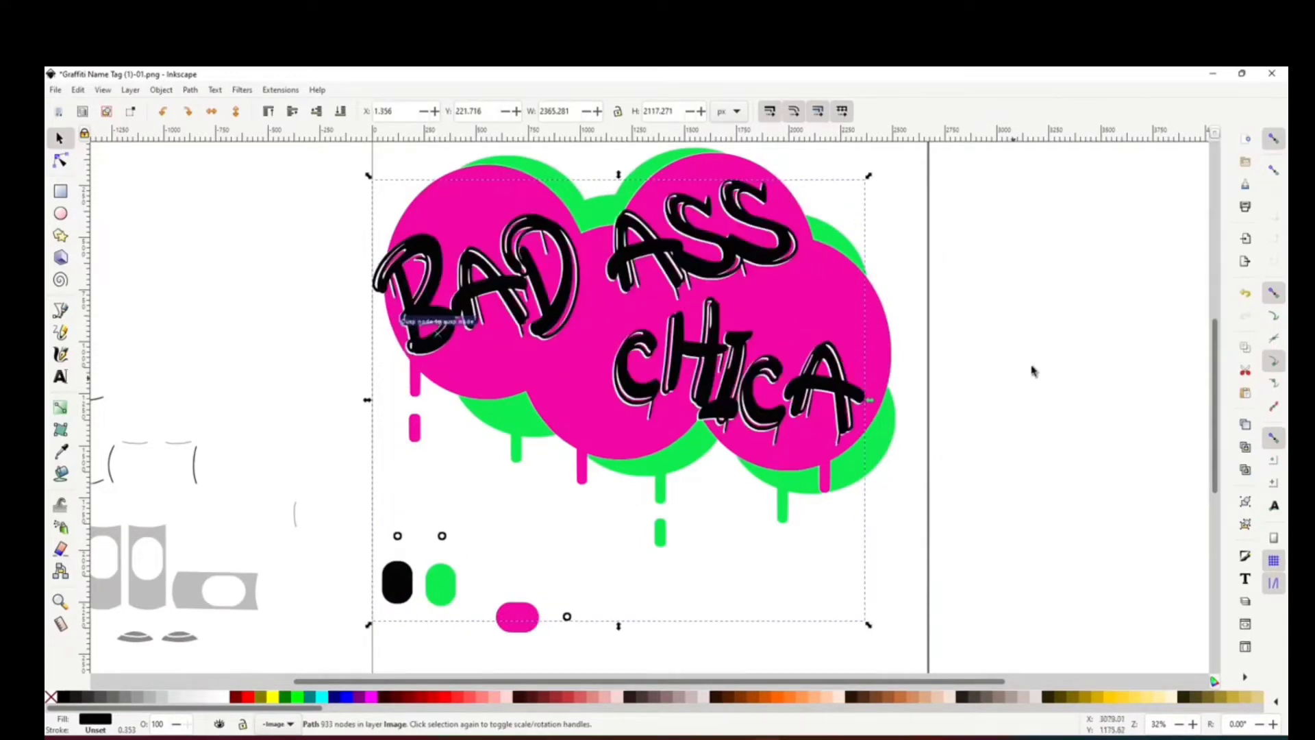
- Move the light grey spray can bodies to the empty area right of the page
scroll(1039, 361, "down", 5)
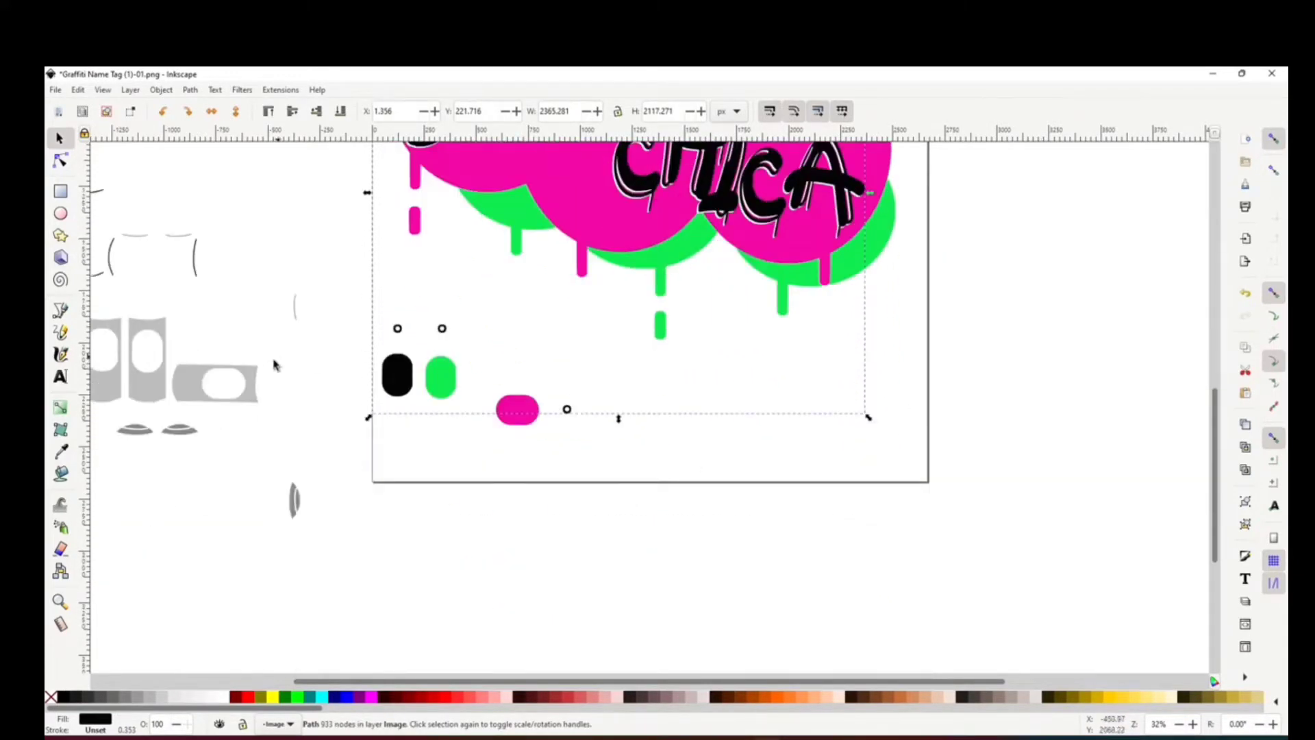
left_click(193, 389)
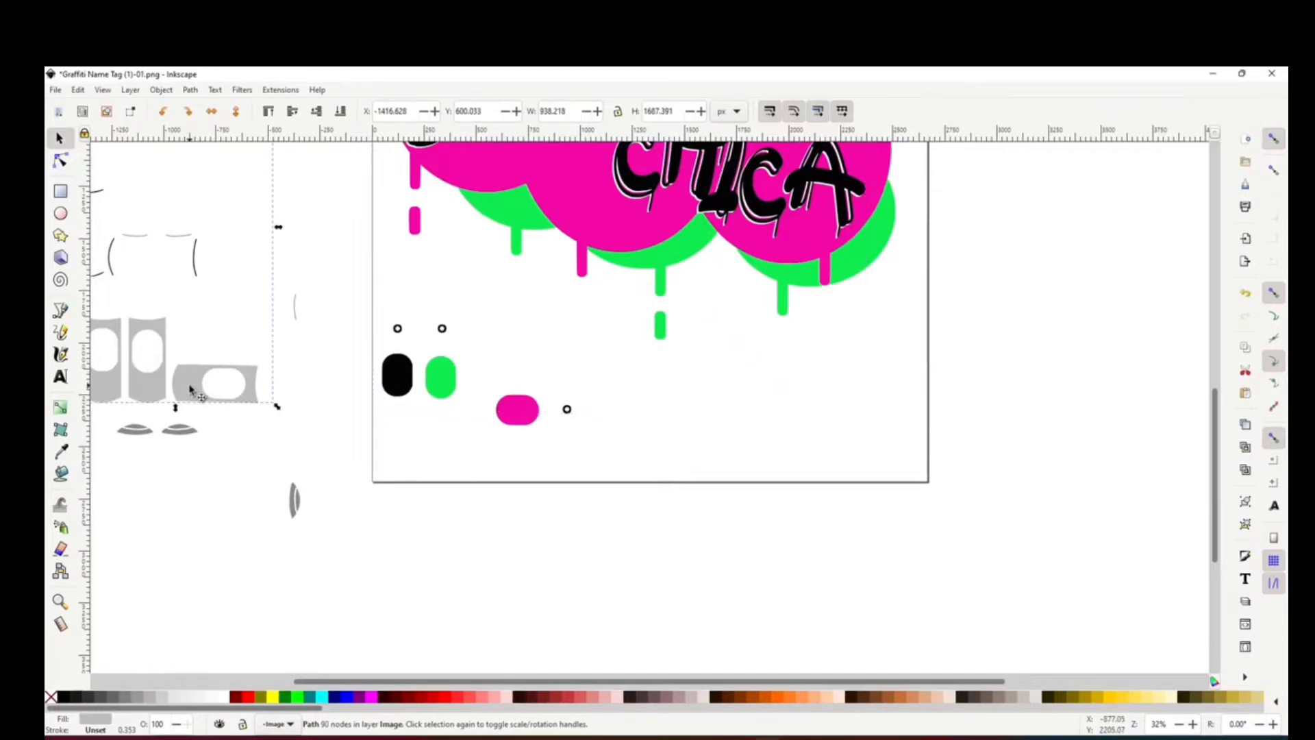
left_click_drag(193, 390, 1077, 463)
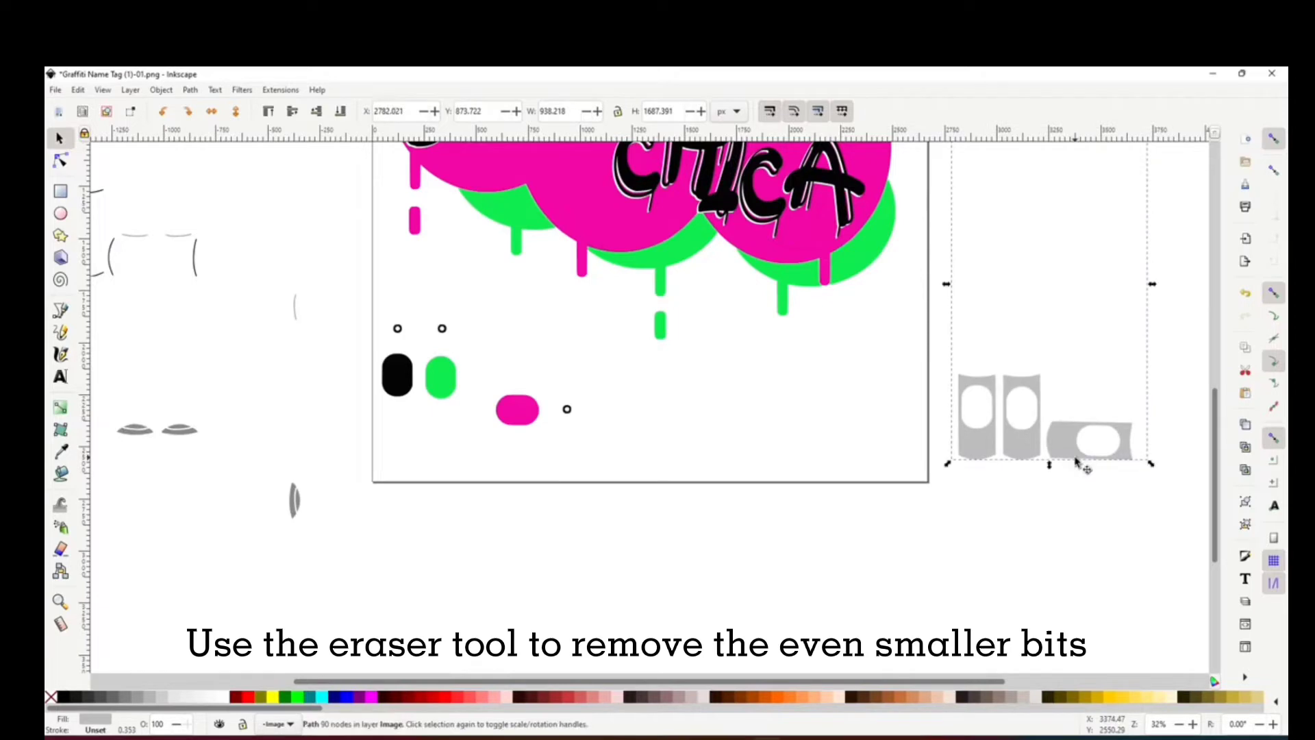
scroll(1072, 493, "up", 3)
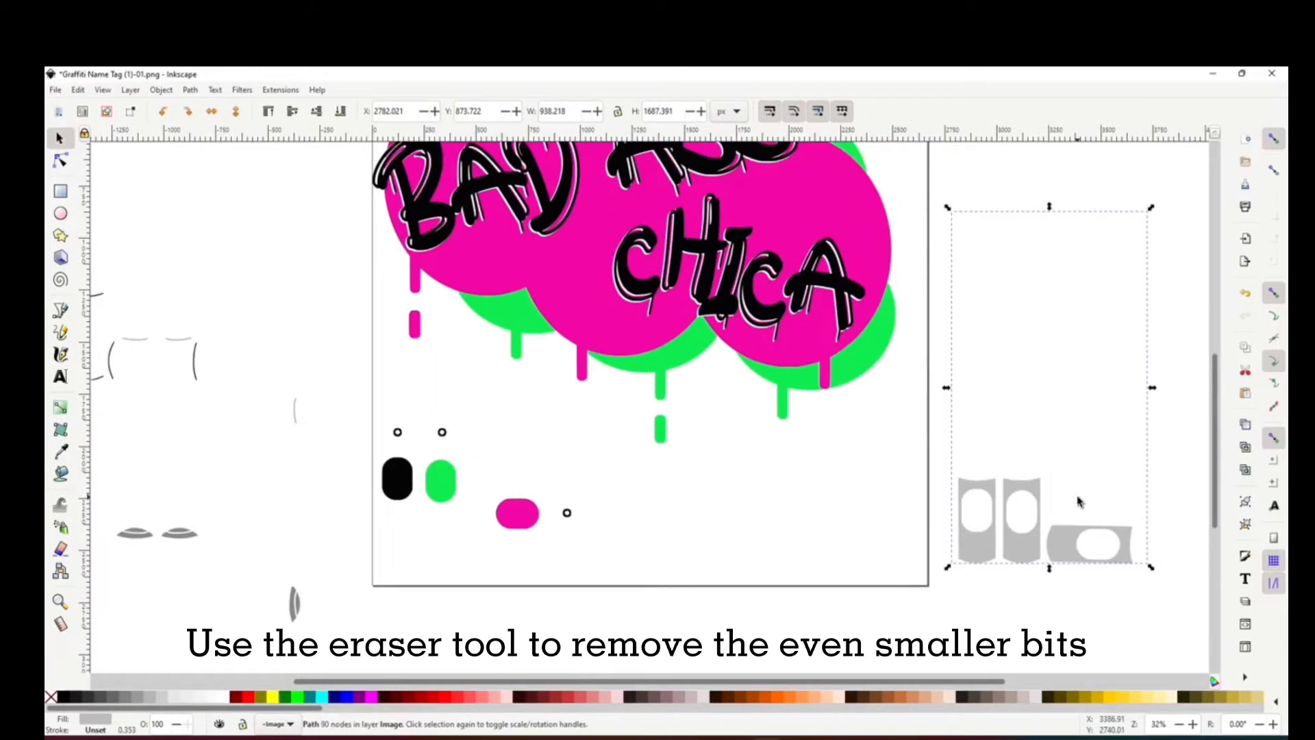
- Erase stray specks around and above the light grey can bodies with the Eraser tool
left_click(65, 550)
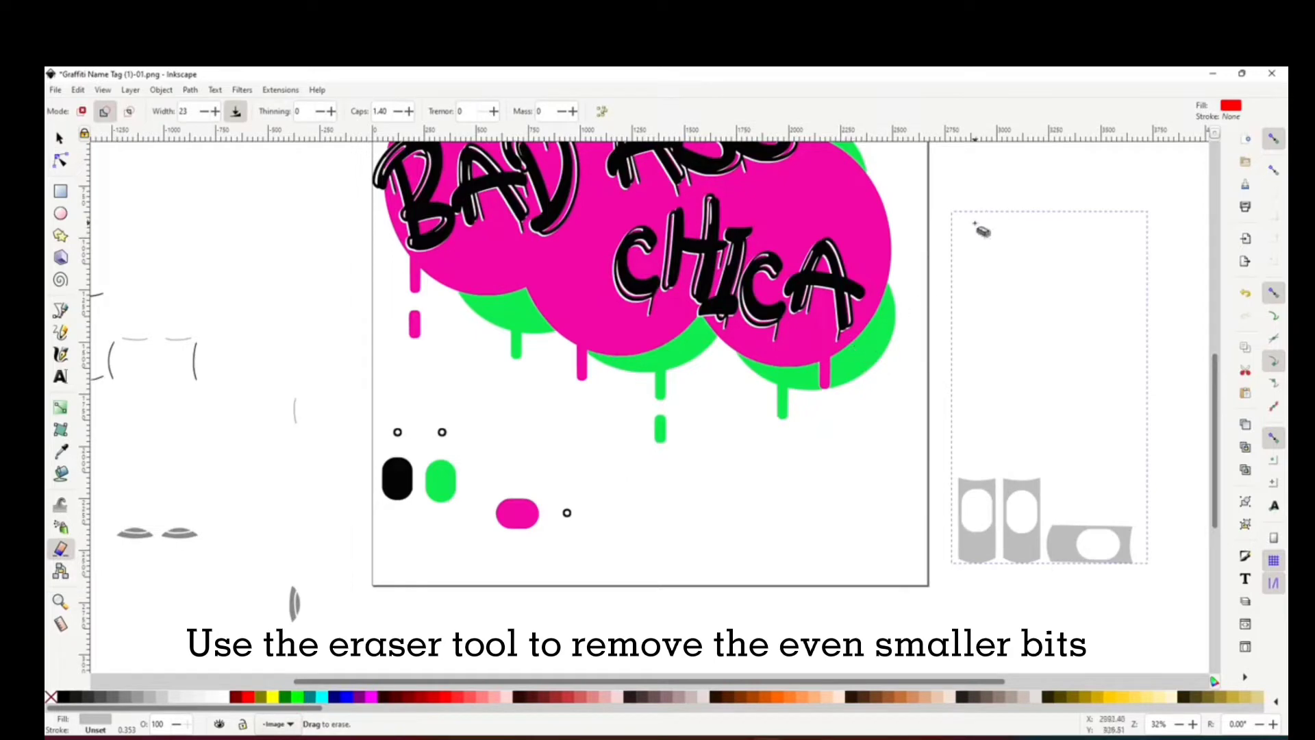
mouse_move(978, 221)
left_mouse_down()
mouse_move(1016, 352)
mouse_move(998, 434)
mouse_move(979, 453)
mouse_move(963, 384)
mouse_move(959, 220)
mouse_move(1119, 212)
mouse_move(1151, 228)
mouse_move(1135, 431)
mouse_move(1146, 567)
left_mouse_up()
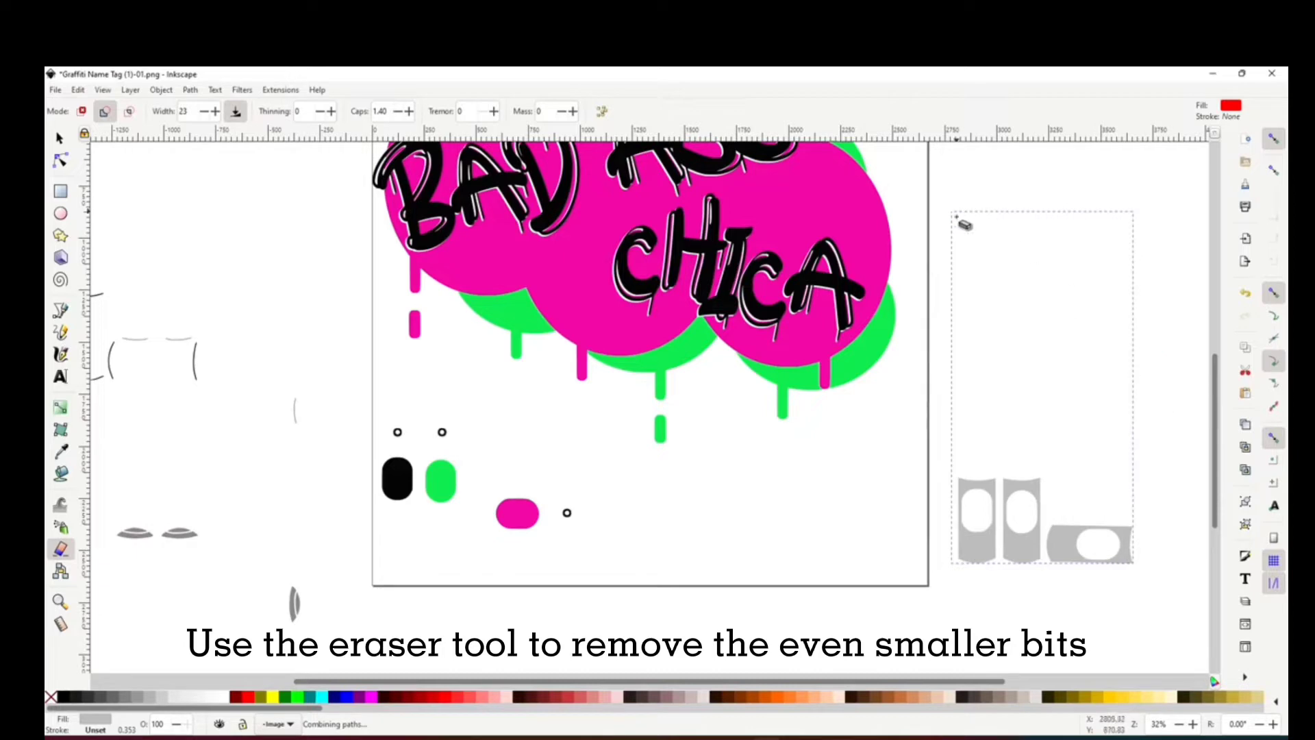
mouse_move(958, 219)
left_mouse_down()
mouse_move(972, 469)
mouse_move(1125, 473)
mouse_move(1116, 327)
mouse_move(1127, 220)
mouse_move(1051, 233)
left_mouse_up()
left_click_drag(995, 223, 963, 221)
mouse_move(973, 270)
left_mouse_down()
mouse_move(975, 449)
mouse_move(1114, 462)
mouse_move(1071, 481)
mouse_move(1075, 517)
mouse_move(1115, 512)
mouse_move(1123, 486)
mouse_move(1113, 327)
left_mouse_up()
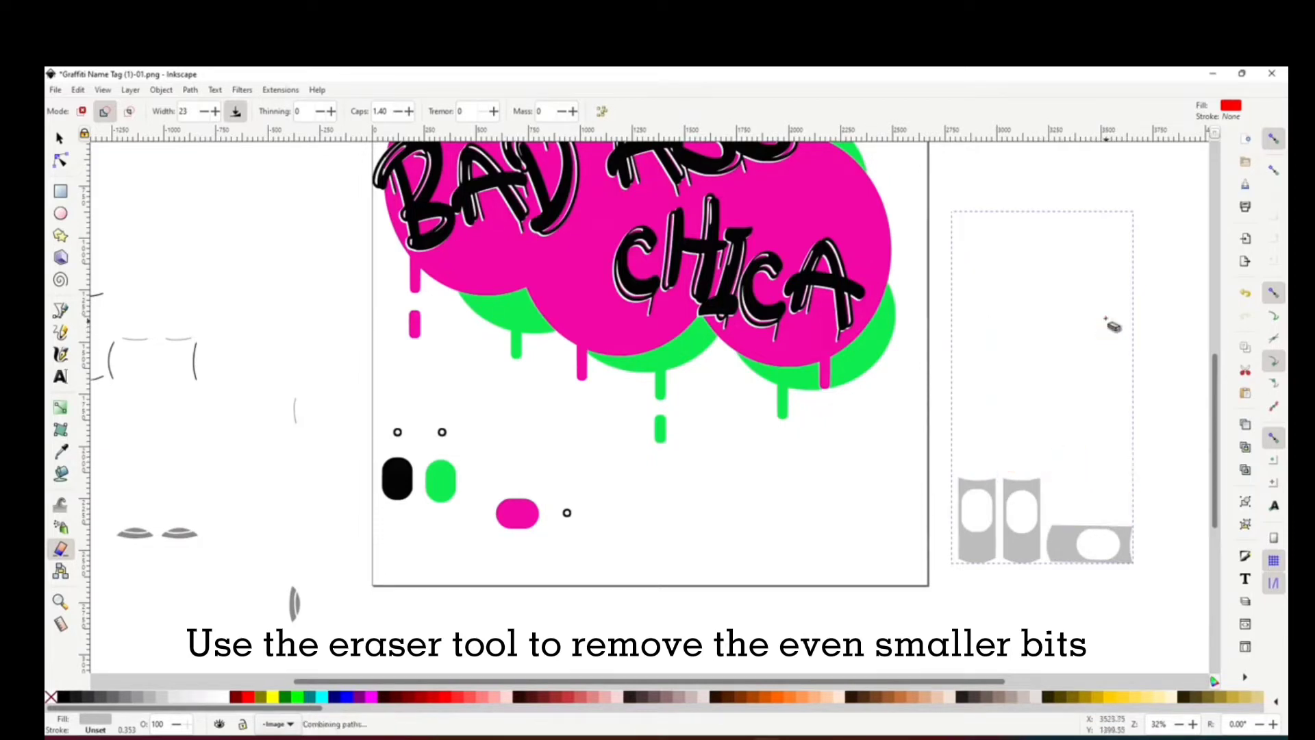
- Set the eraser width to 29 and erase the remaining specks above the can bodies
left_click(215, 112)
left_click(216, 112)
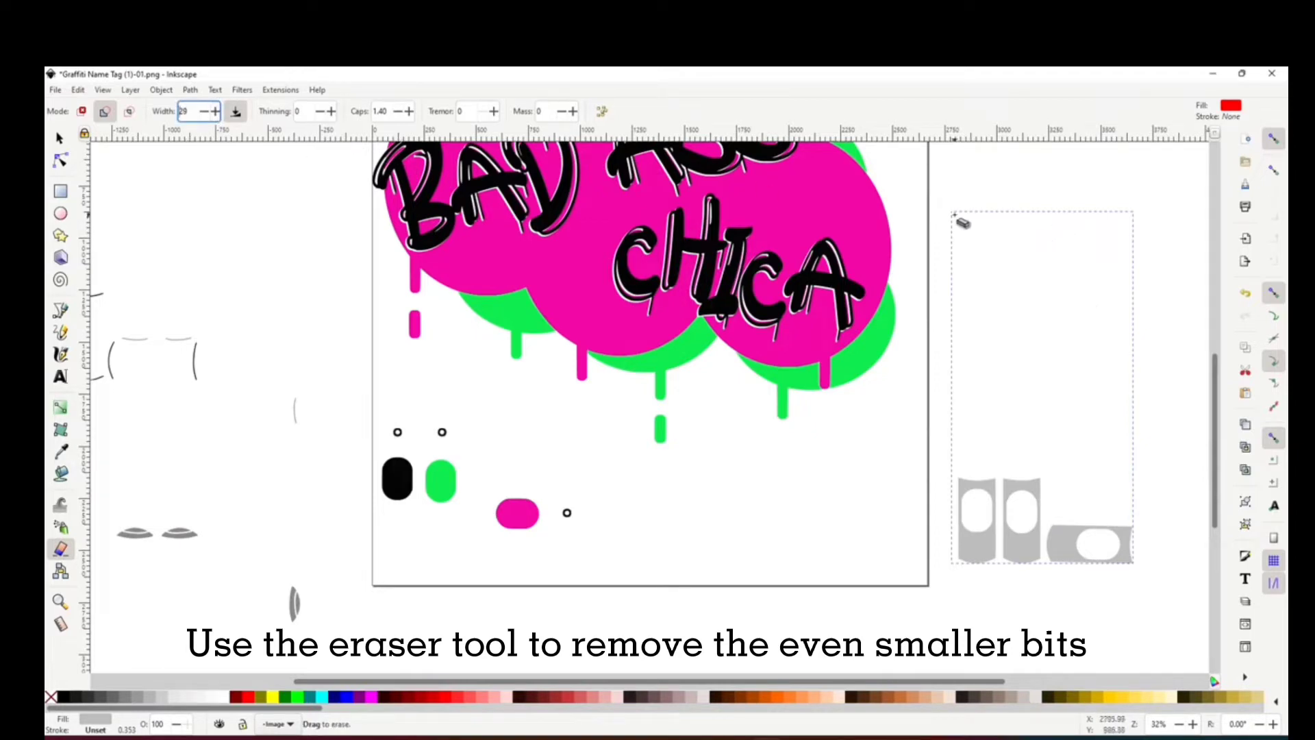
mouse_move(959, 220)
left_mouse_down()
mouse_move(961, 459)
mouse_move(985, 466)
mouse_move(1123, 458)
mouse_move(1129, 220)
mouse_move(957, 218)
mouse_move(960, 423)
mouse_move(967, 439)
mouse_move(1010, 445)
mouse_move(1112, 444)
mouse_move(1120, 237)
mouse_move(970, 229)
mouse_move(958, 447)
mouse_move(1113, 440)
mouse_move(960, 430)
mouse_move(1116, 406)
mouse_move(1041, 423)
mouse_move(976, 412)
mouse_move(1099, 426)
left_mouse_up()
mouse_move(1010, 412)
left_mouse_down()
mouse_move(964, 404)
mouse_move(1106, 398)
mouse_move(951, 388)
mouse_move(1118, 377)
mouse_move(972, 363)
mouse_move(1067, 374)
mouse_move(1112, 358)
mouse_move(957, 350)
mouse_move(1120, 339)
mouse_move(1021, 322)
mouse_move(954, 331)
mouse_move(1091, 335)
mouse_move(1103, 319)
mouse_move(976, 317)
mouse_move(1102, 303)
mouse_move(1070, 291)
mouse_move(978, 304)
mouse_move(976, 237)
mouse_move(1079, 239)
mouse_move(1096, 246)
mouse_move(1096, 298)
mouse_move(975, 291)
left_mouse_up()
mouse_move(978, 233)
left_mouse_down()
mouse_move(994, 260)
mouse_move(1002, 244)
mouse_move(997, 280)
mouse_move(998, 244)
mouse_move(1050, 244)
mouse_move(1086, 247)
mouse_move(1091, 283)
mouse_move(998, 268)
mouse_move(1015, 247)
mouse_move(1085, 255)
mouse_move(1064, 273)
mouse_move(1005, 278)
mouse_move(1018, 258)
mouse_move(1074, 266)
mouse_move(1018, 279)
mouse_move(1062, 258)
left_mouse_up()
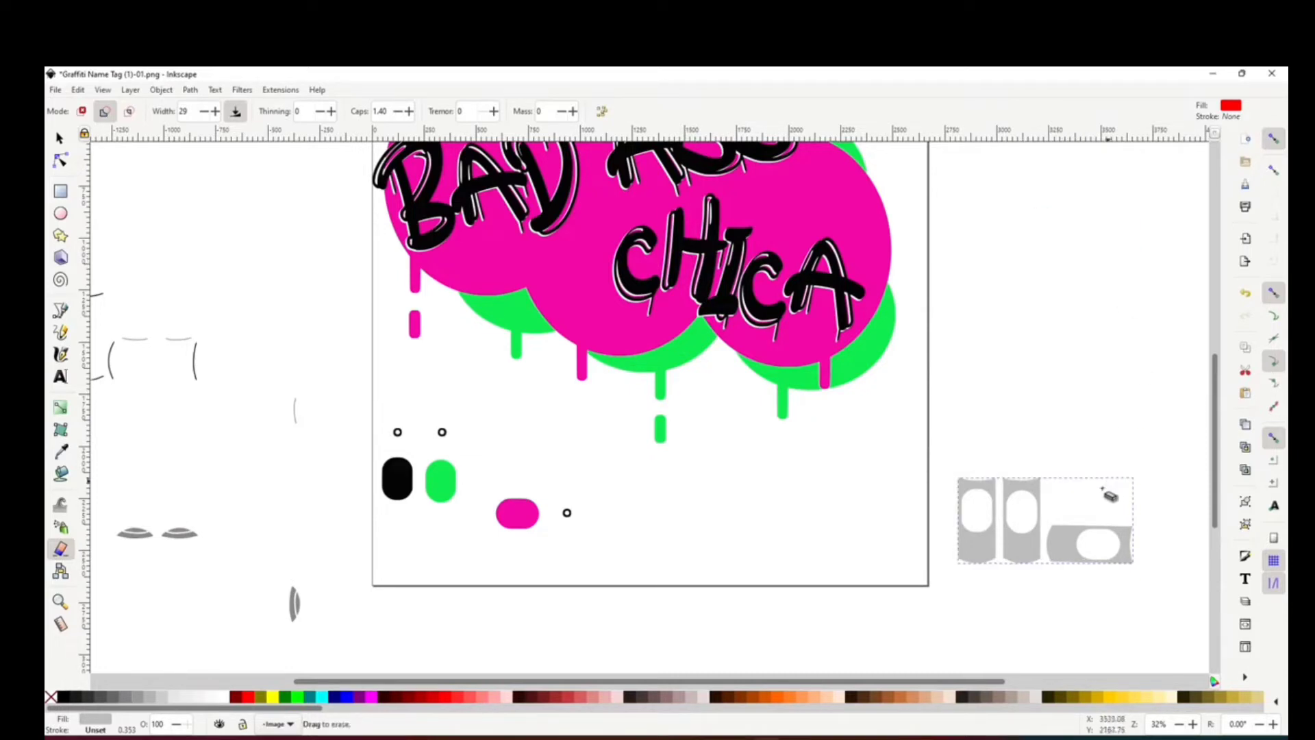
- Try to erase the small bits beside the second upright can body, and undo the stroke
left_click_drag(1048, 485, 1055, 504)
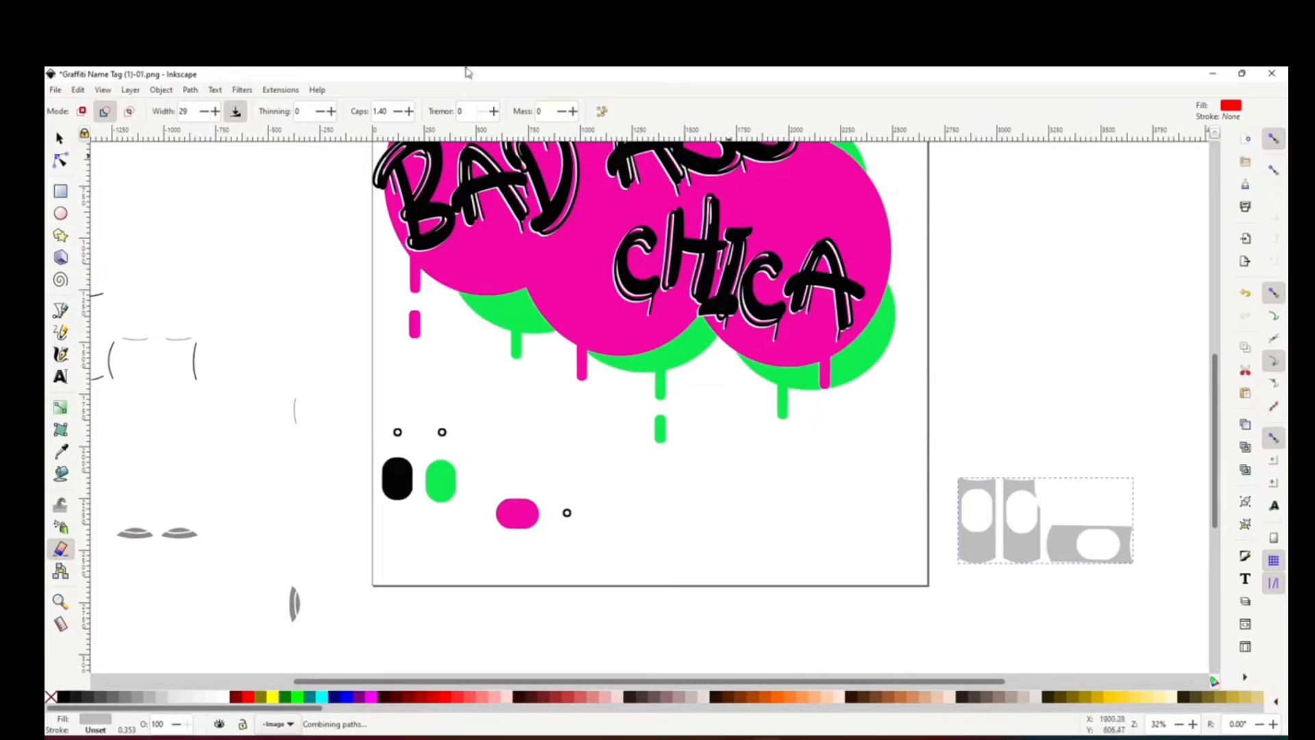
left_click(100, 89)
left_click(99, 90)
left_click(78, 90)
left_click(95, 108)
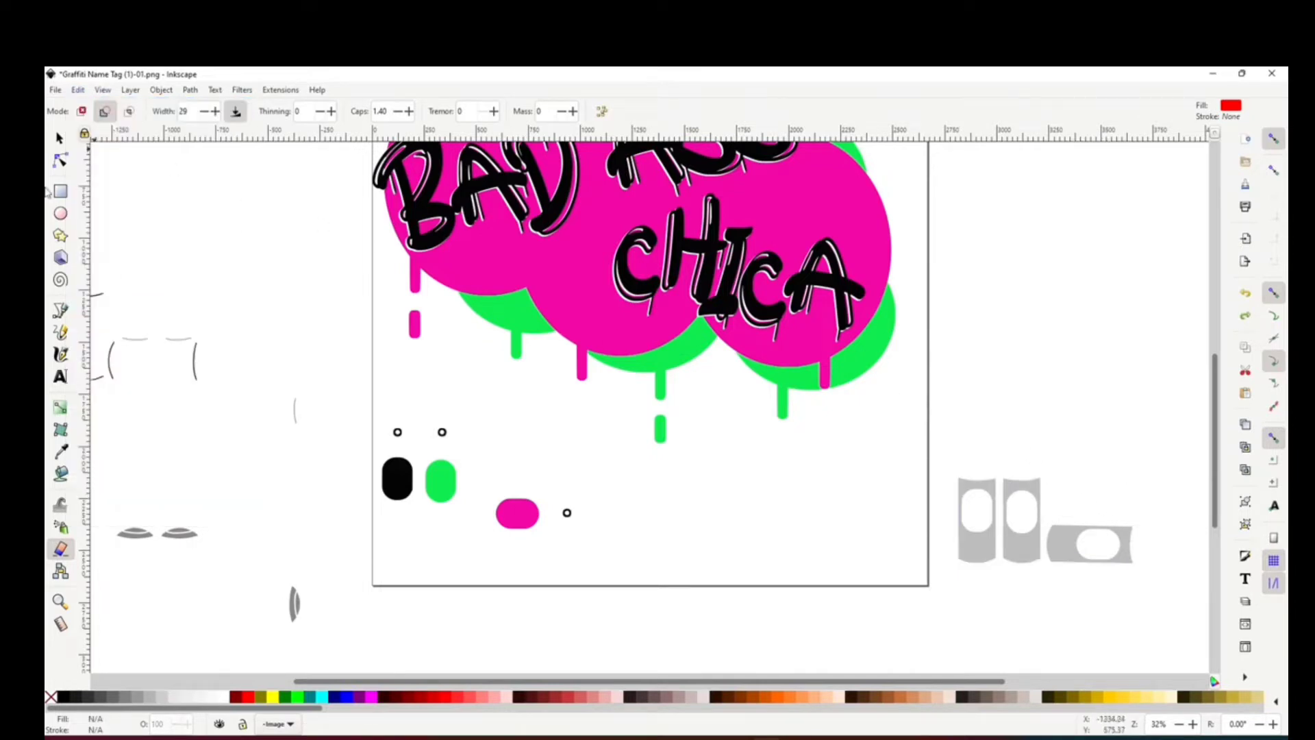
- Reselect the light grey can bodies, try erasing in the gap above the horizontal can, and undo the stroke
left_click(60, 139)
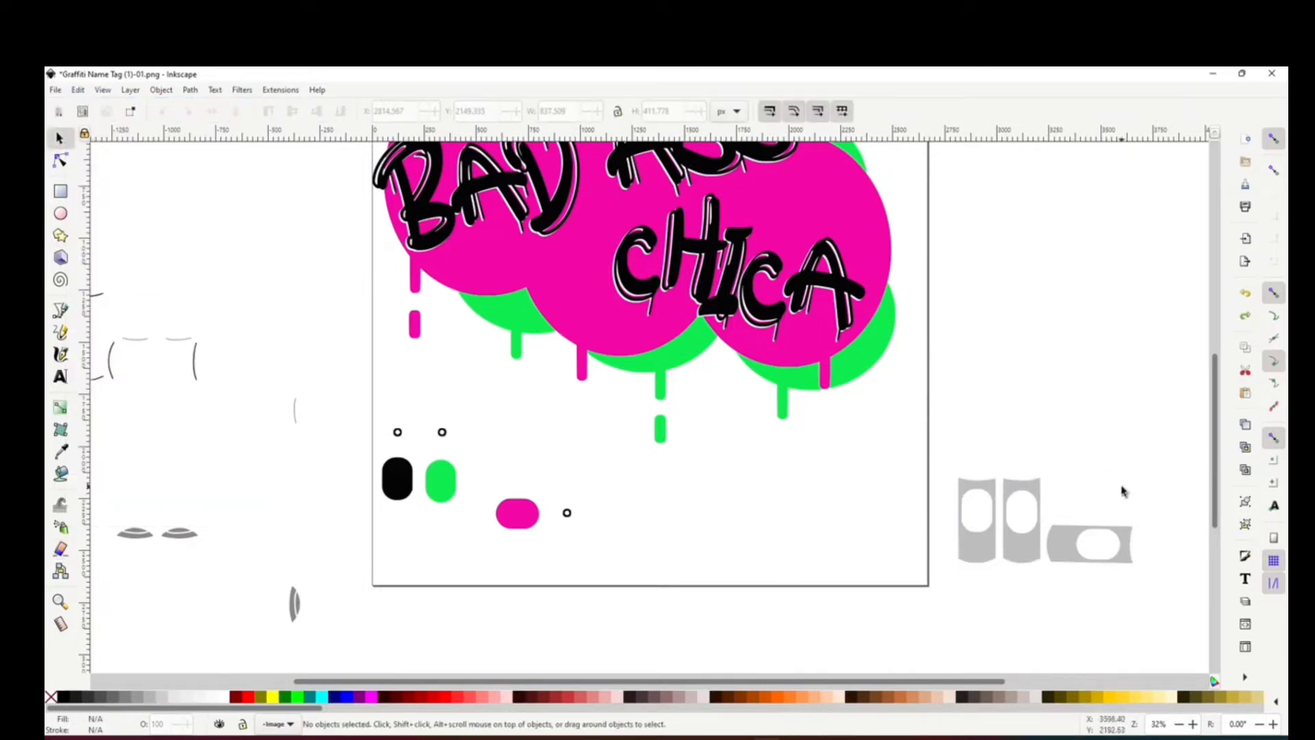
left_click(1077, 543)
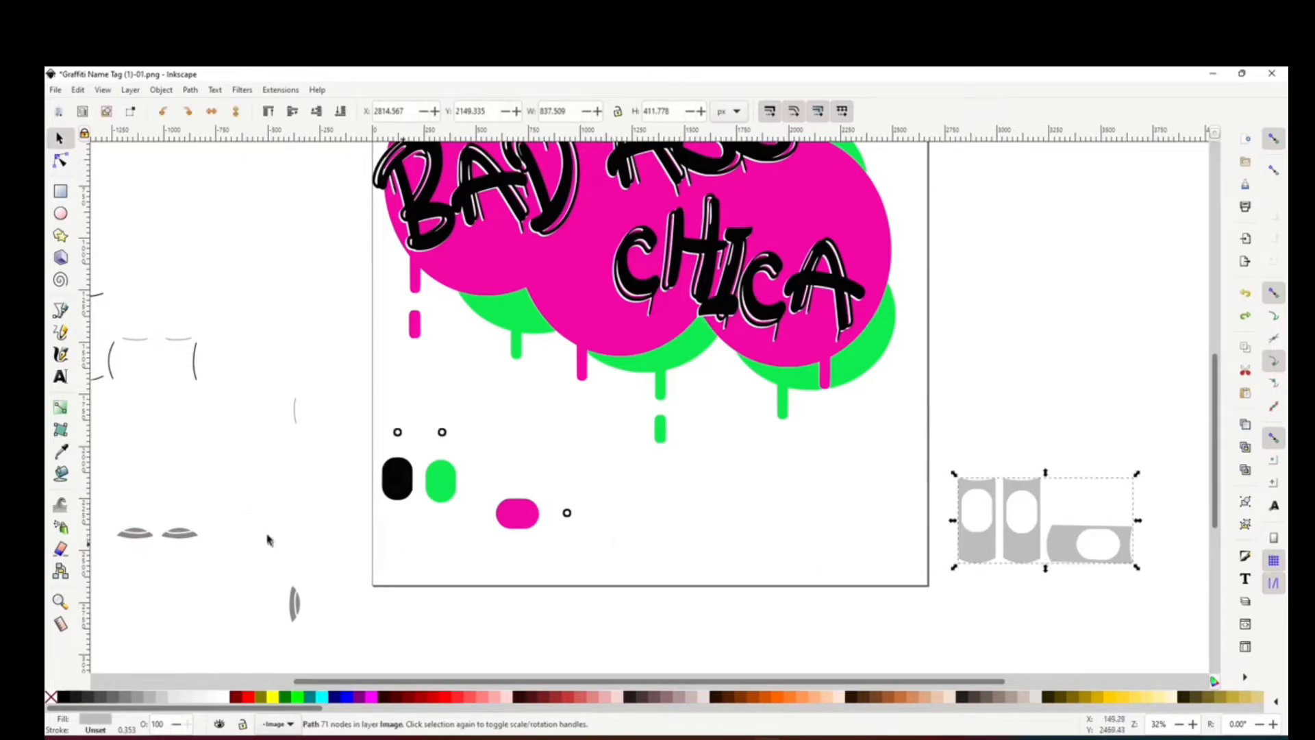
key("shift+e")
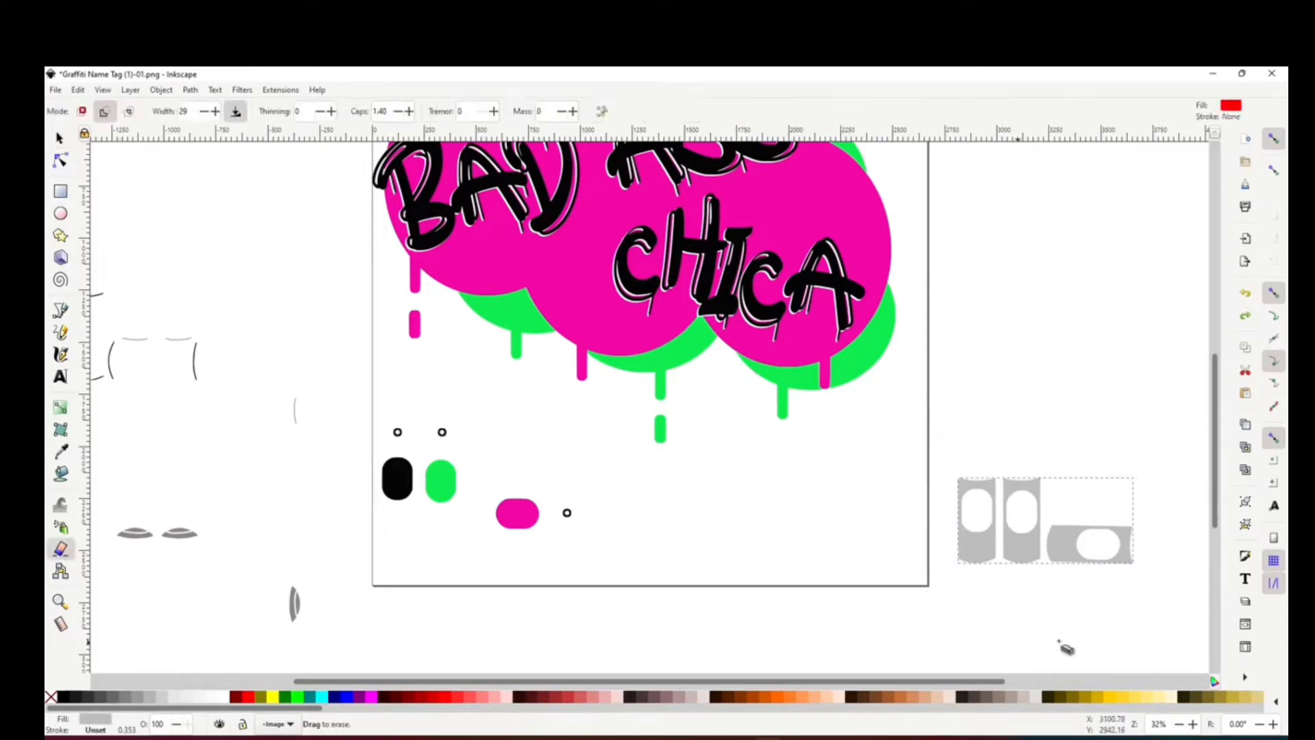
left_click_drag(1047, 480, 1051, 497)
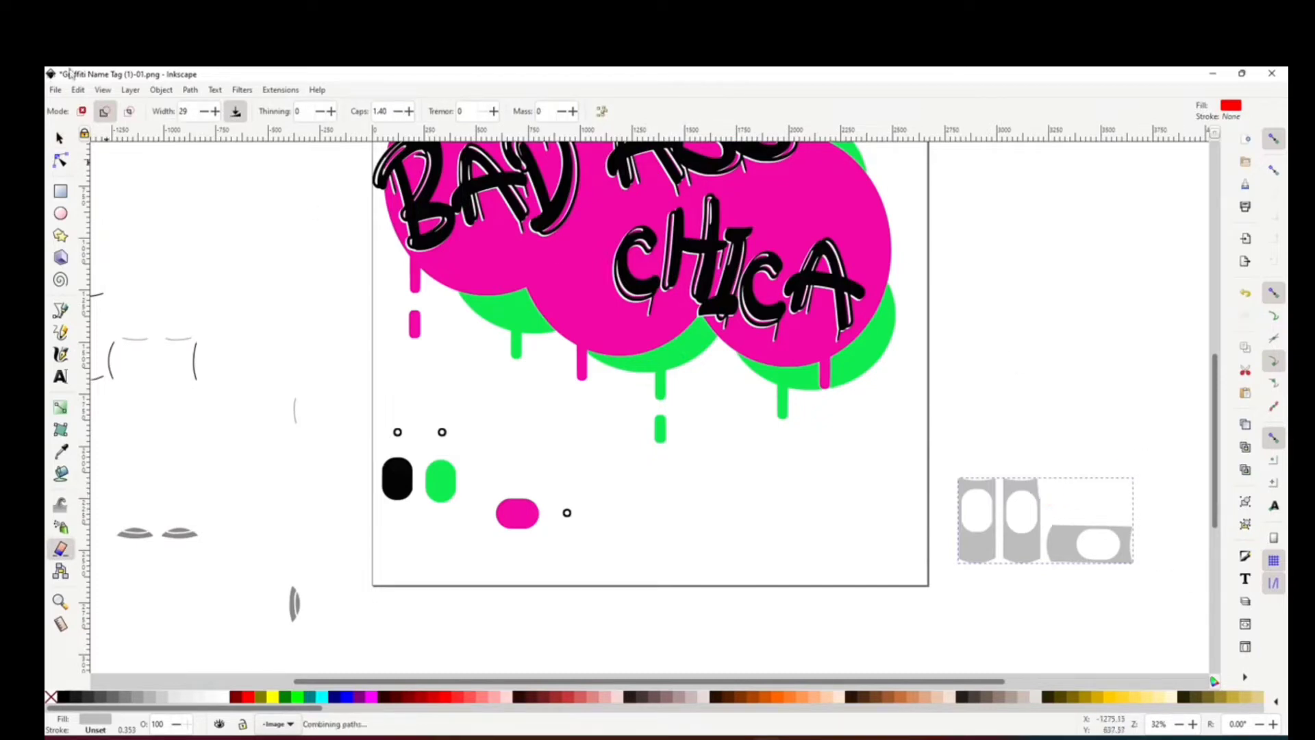
left_click(78, 90)
left_click(123, 105)
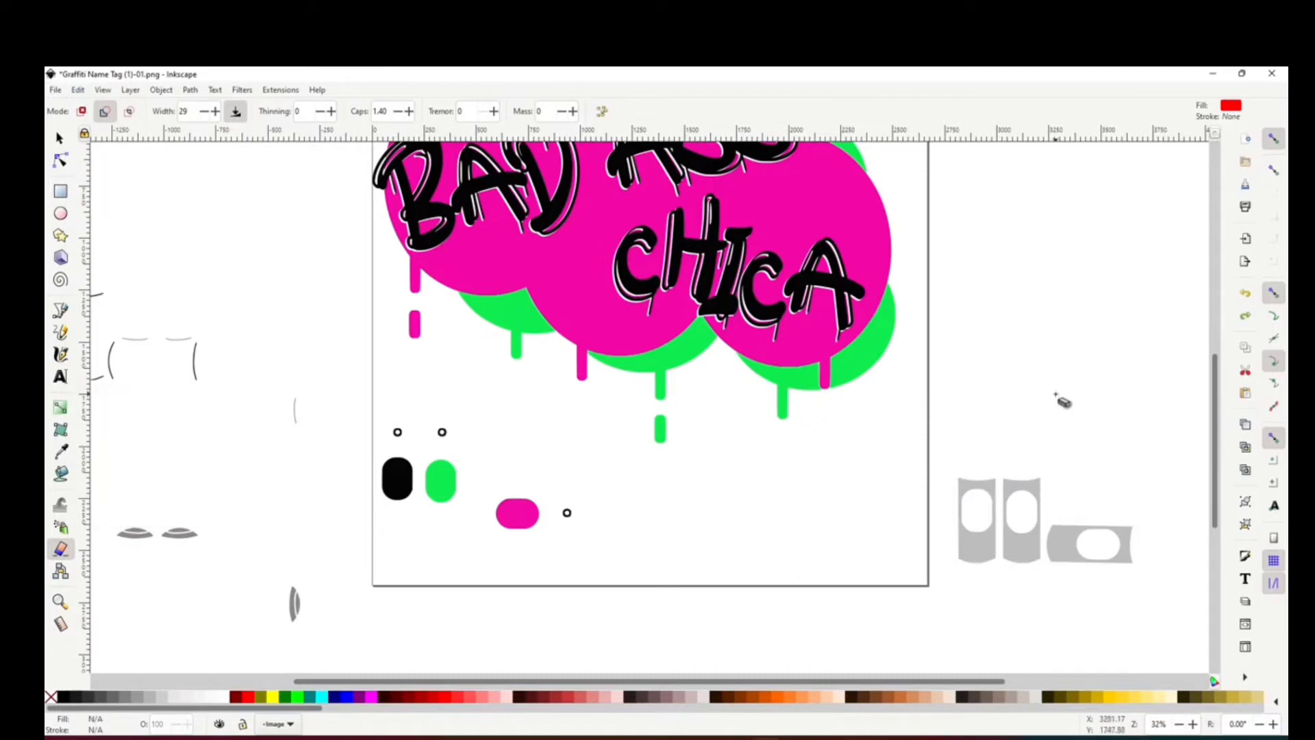
- Try erasing above the horizontal can with nothing selected, and undo the stroke
mouse_move(1068, 495)
left_mouse_down()
mouse_move(1058, 488)
mouse_move(1061, 504)
mouse_move(1136, 513)
mouse_move(1060, 520)
mouse_move(1052, 495)
left_mouse_up()
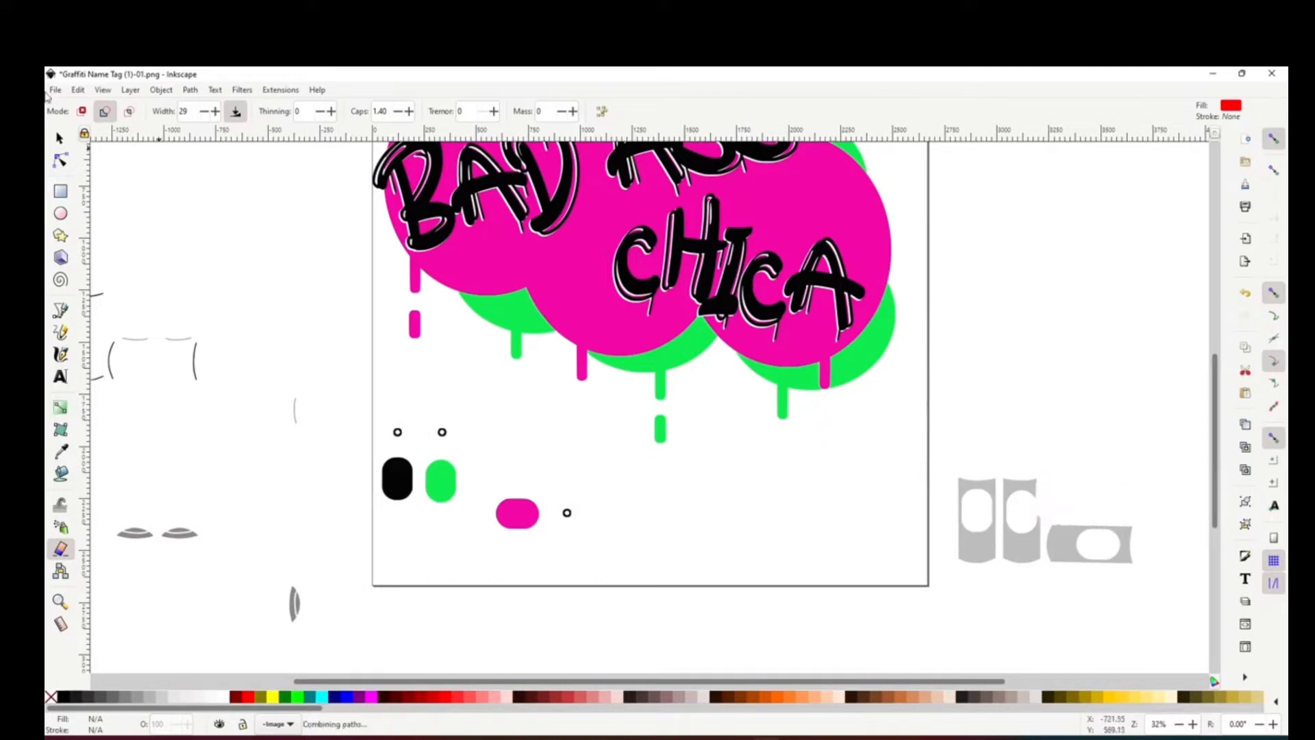
left_click(89, 89)
left_click(92, 109)
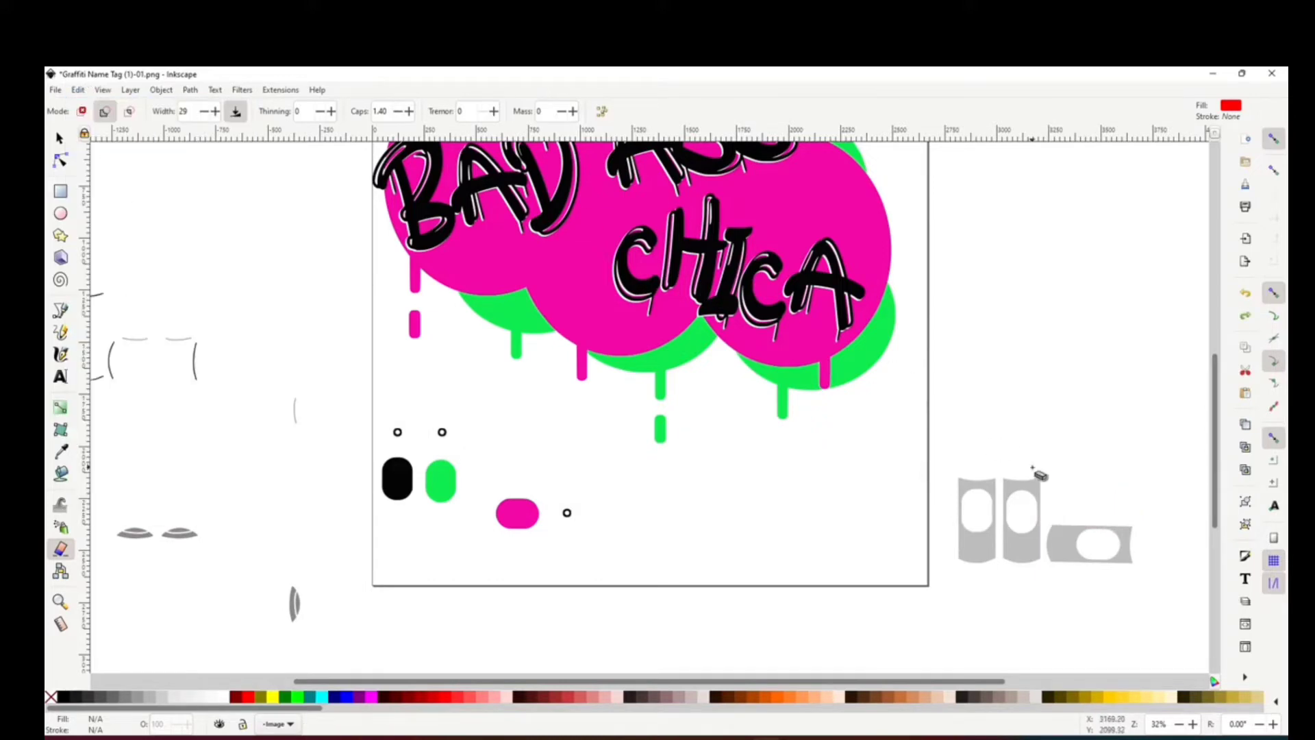
- Erase across the gap above the horizontal can and fit the can bodies around the black, green and pink labels at about X 27, Y 2001 px
mouse_move(1054, 478)
left_mouse_down()
mouse_move(1058, 506)
mouse_move(1119, 510)
mouse_move(1117, 479)
mouse_move(1072, 485)
mouse_move(1085, 492)
left_mouse_up()
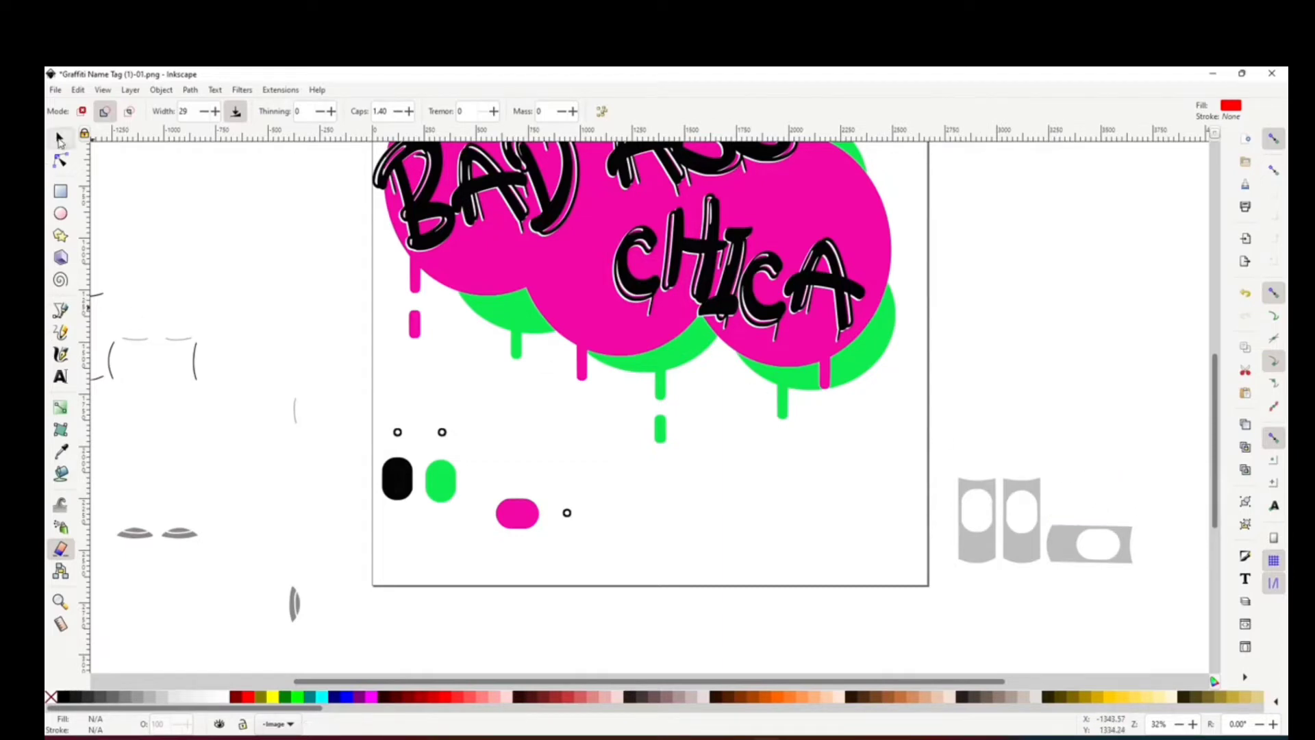
left_click(59, 138)
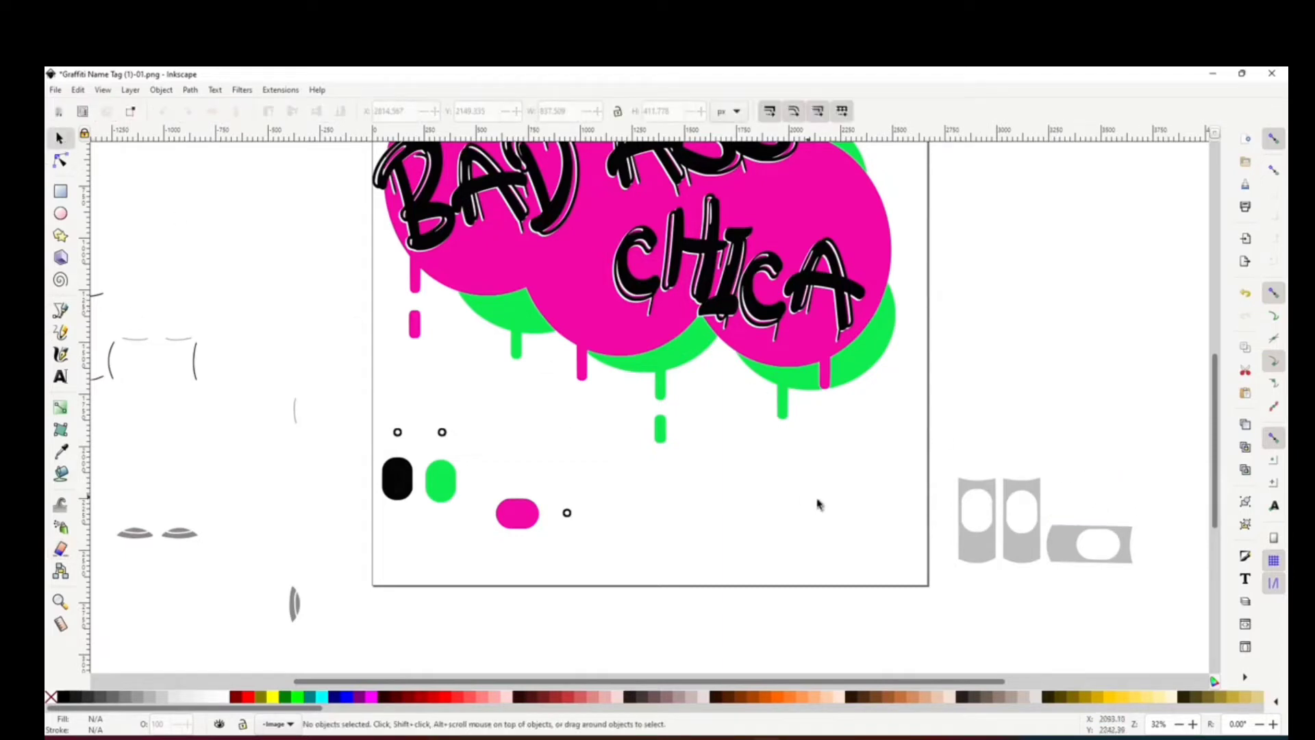
left_click(981, 553)
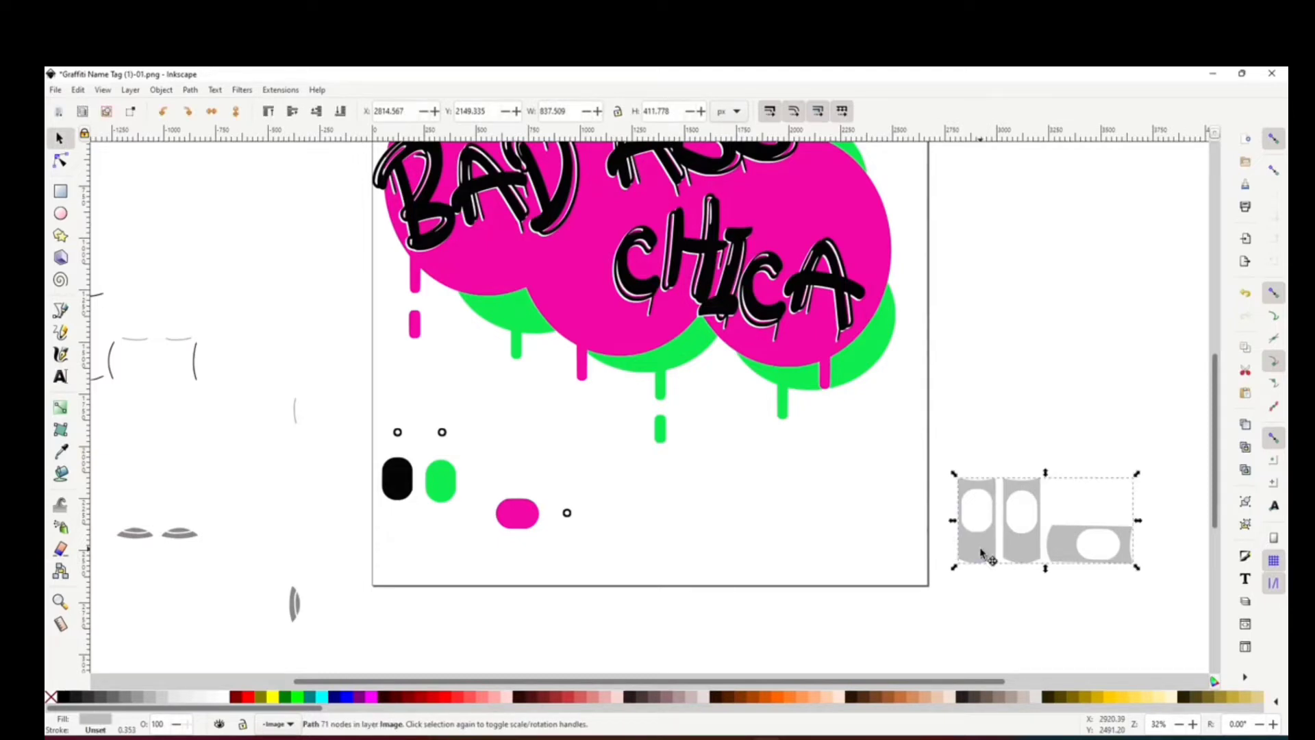
left_click_drag(981, 553, 395, 528)
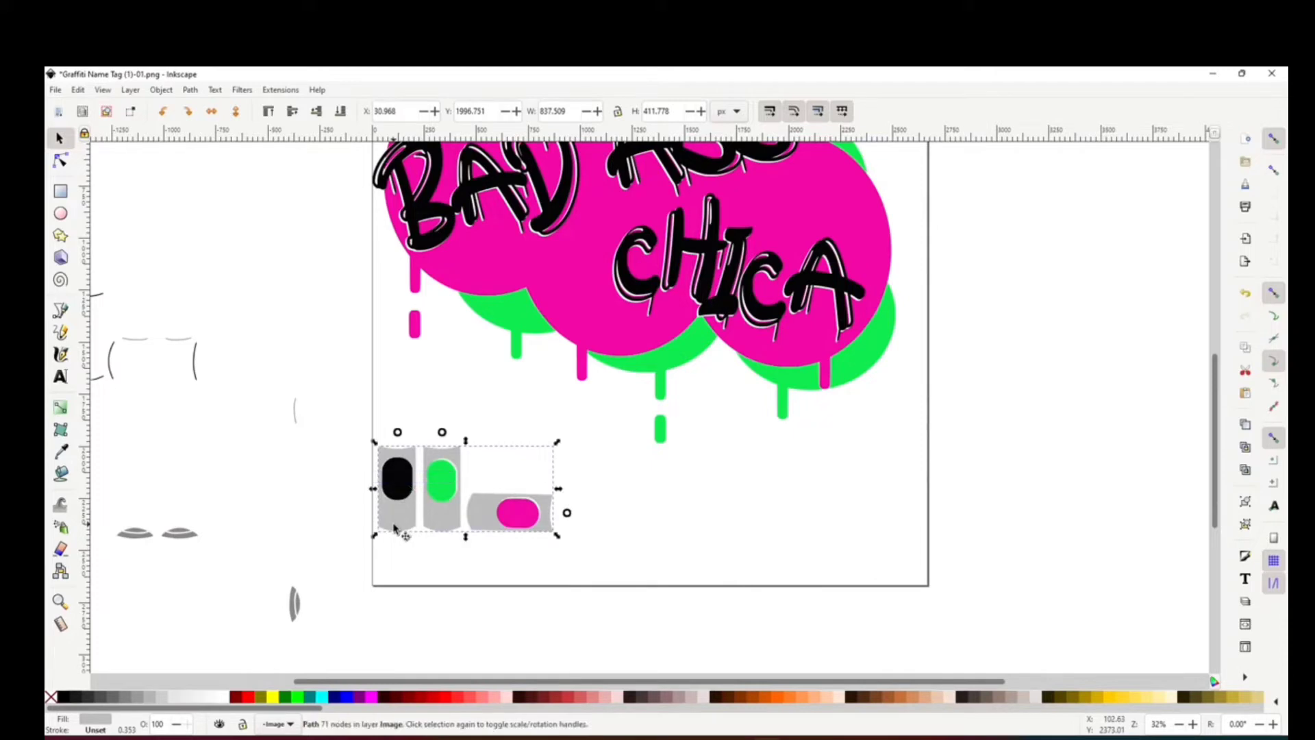
key("Left")
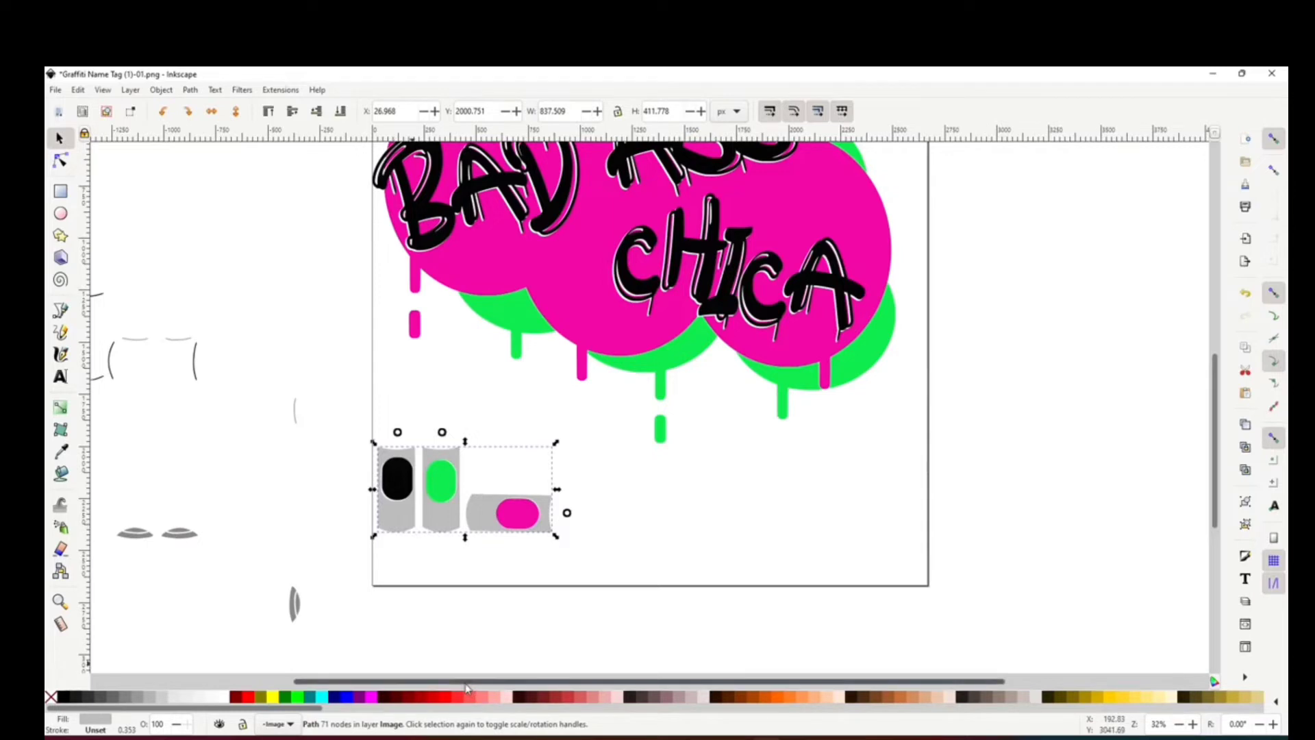
- Move the dark grey can-top pieces to the blank canvas beside the page, at about X 3201, Y 807 px
left_click_drag(464, 682, 328, 683)
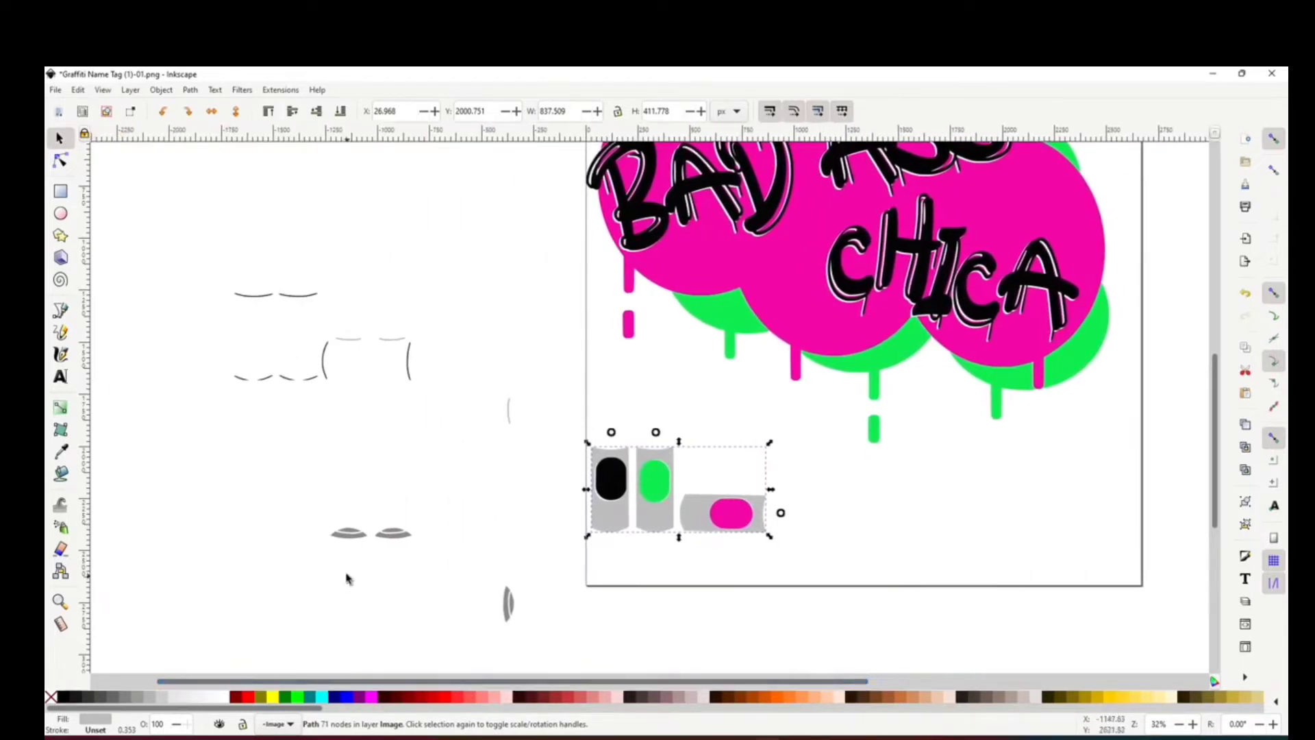
left_click(340, 539)
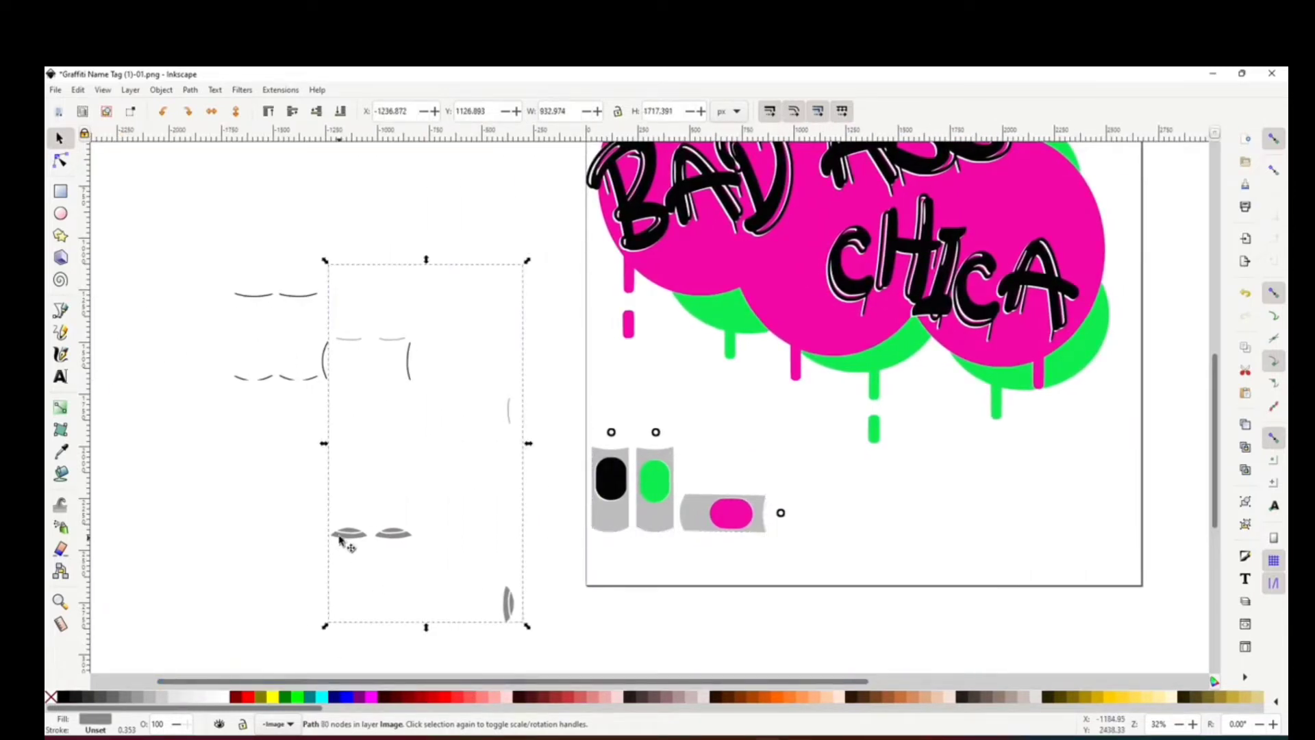
left_click_drag(358, 541, 1180, 567)
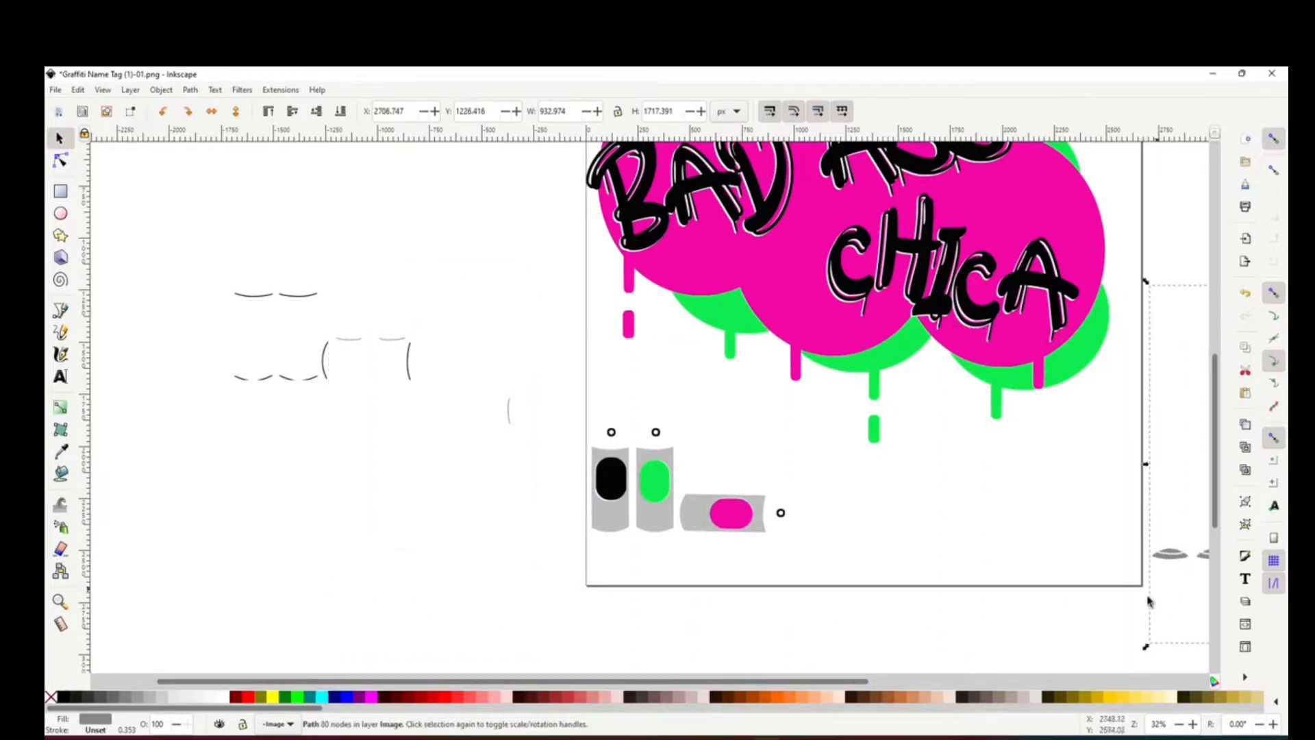
left_click_drag(501, 681, 785, 712)
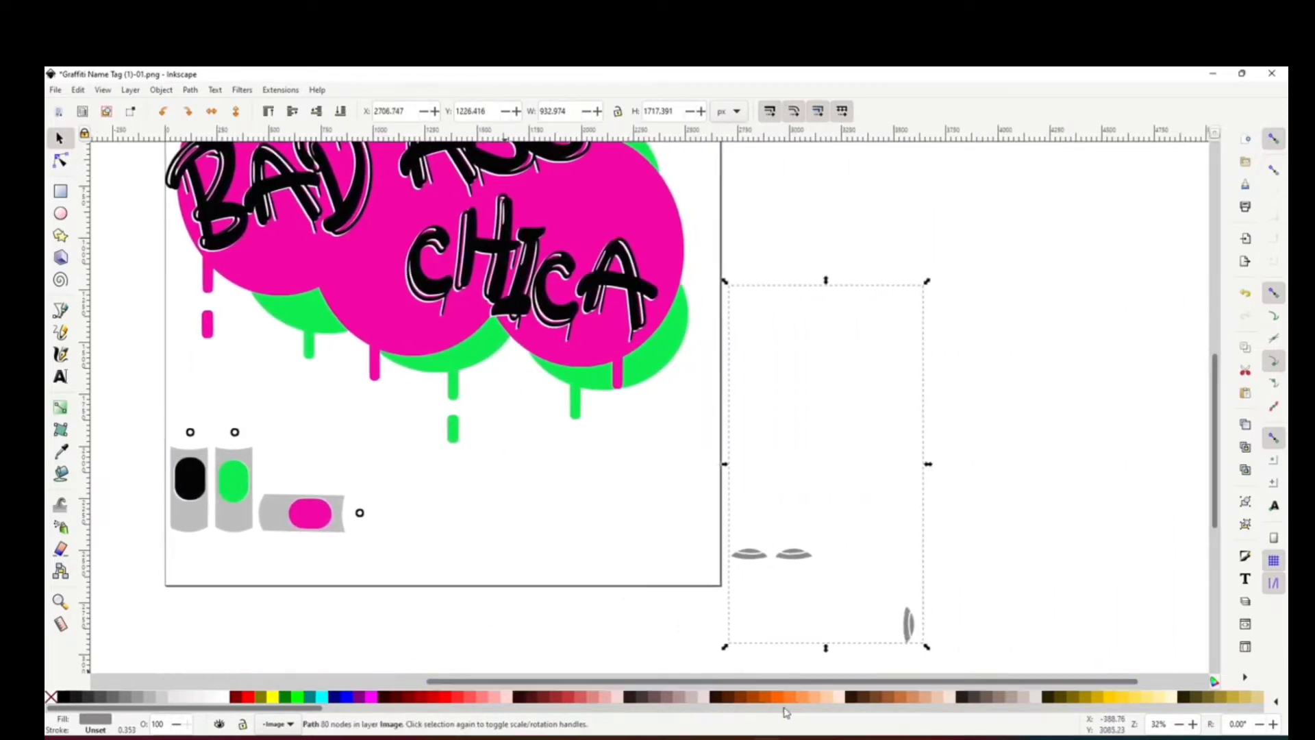
left_click(812, 457)
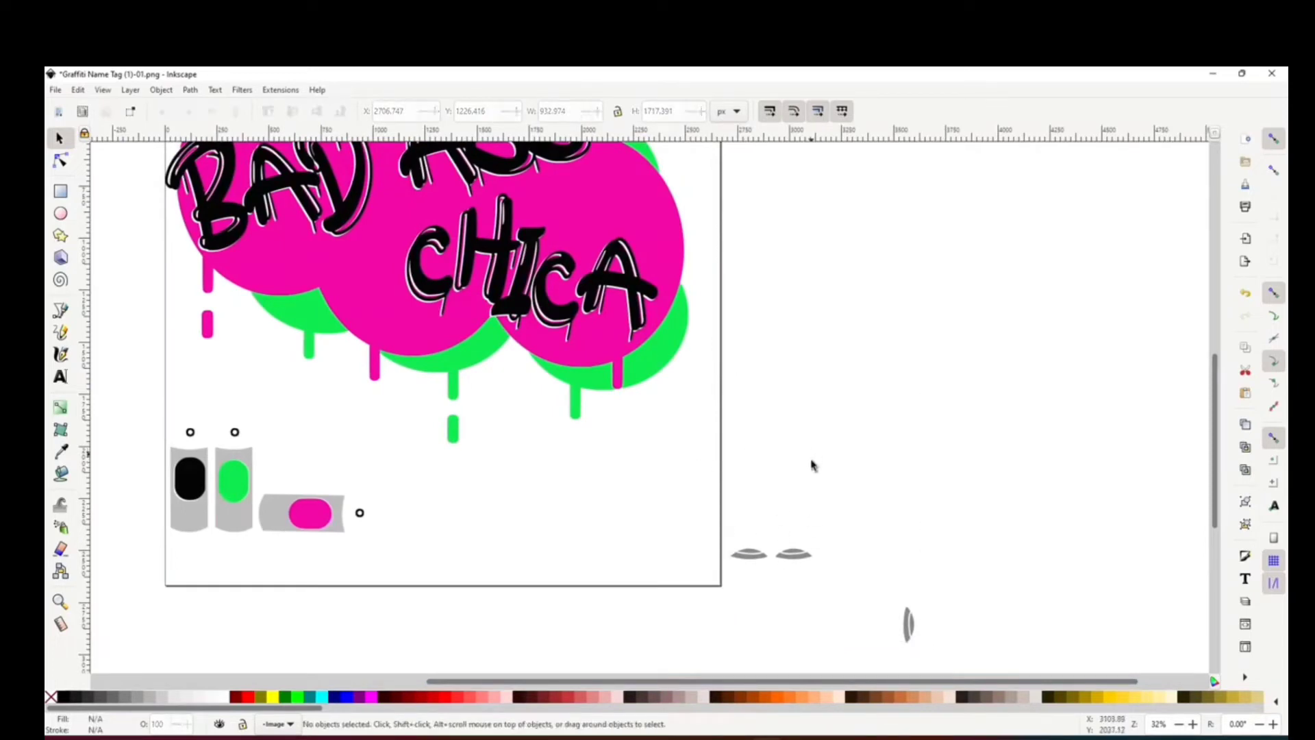
left_click_drag(812, 510, 870, 489)
left_click_drag(907, 629, 1016, 545)
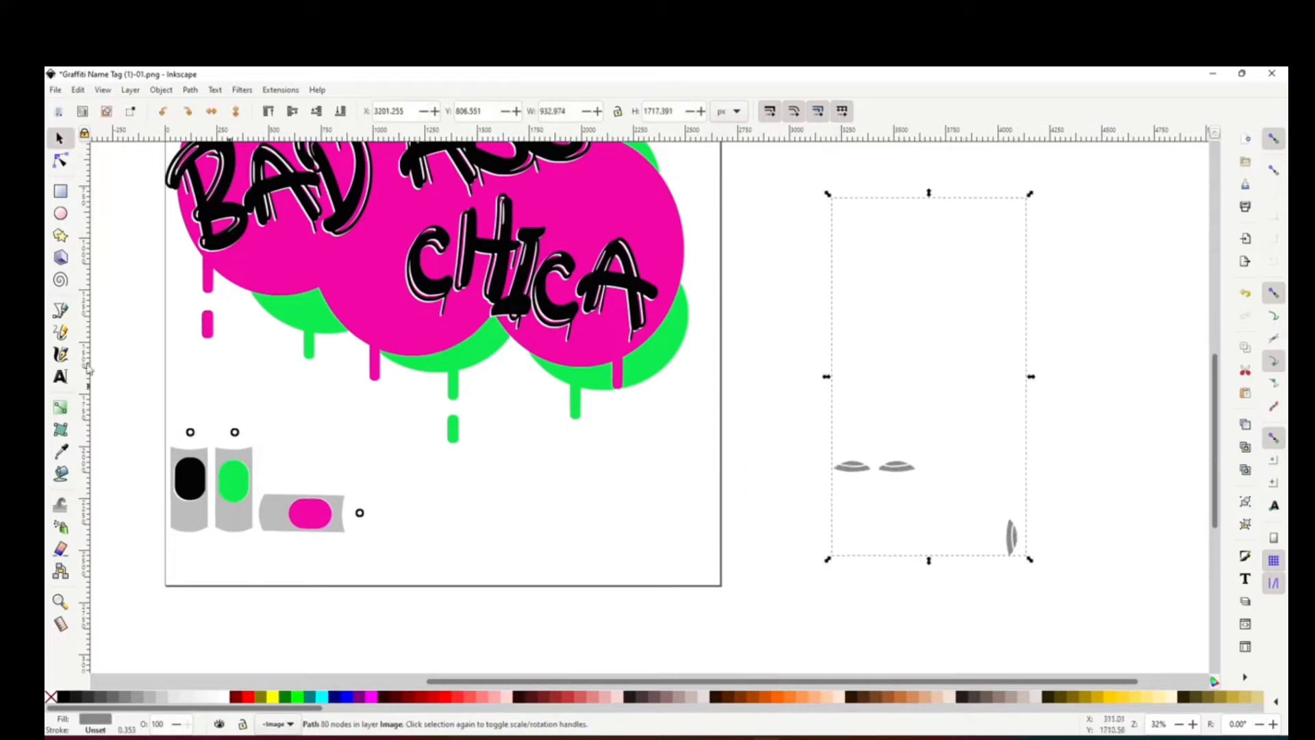
- Erase the whole area above the dark grey can tops to remove the stray specks in that path
left_click(61, 550)
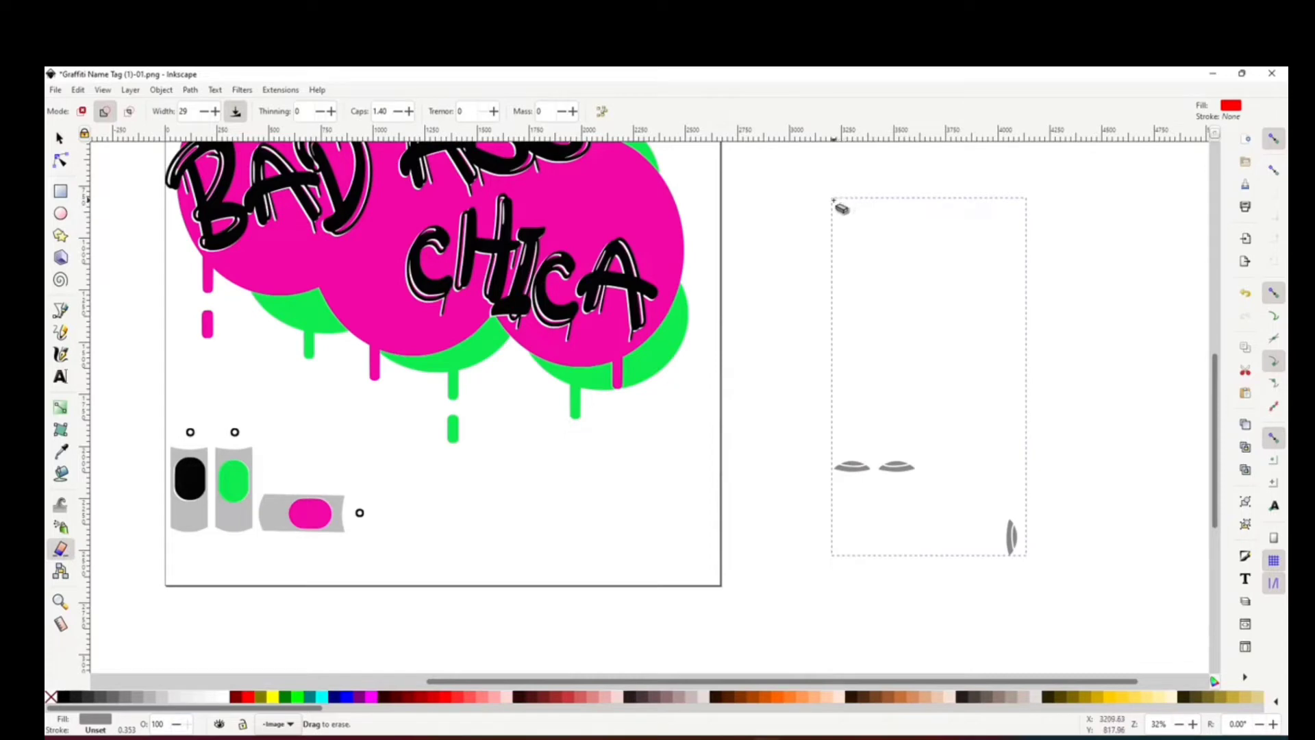
mouse_move(834, 200)
left_mouse_down()
mouse_move(837, 445)
mouse_move(1019, 450)
mouse_move(1026, 205)
mouse_move(841, 204)
mouse_move(837, 393)
left_mouse_up()
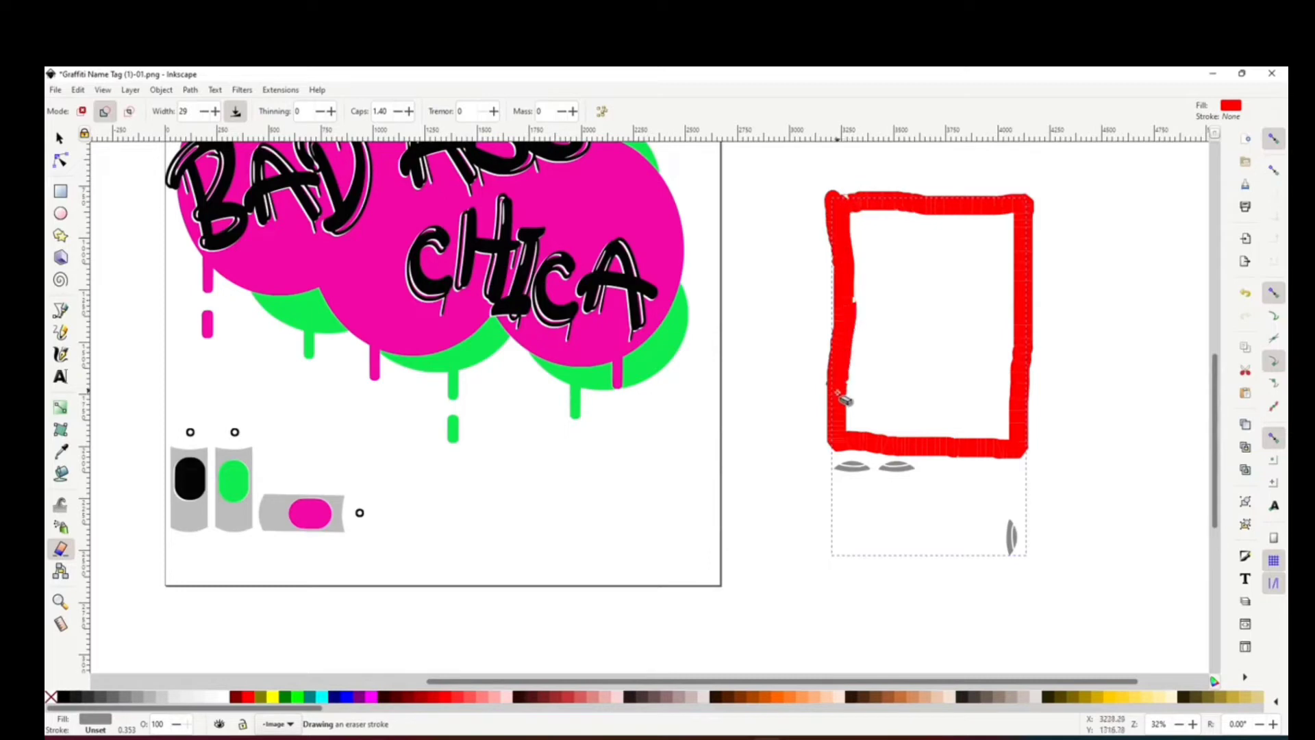
mouse_move(844, 438)
left_mouse_down()
mouse_move(1000, 436)
mouse_move(1017, 247)
mouse_move(1018, 218)
mouse_move(854, 216)
mouse_move(844, 417)
mouse_move(861, 423)
mouse_move(996, 423)
mouse_move(1006, 229)
mouse_move(854, 220)
mouse_move(847, 410)
mouse_move(985, 412)
mouse_move(992, 242)
mouse_move(862, 232)
mouse_move(854, 406)
mouse_move(975, 404)
left_mouse_up()
mouse_move(980, 344)
left_mouse_down()
mouse_move(980, 246)
mouse_move(869, 240)
mouse_move(865, 396)
mouse_move(975, 394)
mouse_move(970, 255)
mouse_move(878, 255)
mouse_move(869, 354)
mouse_move(877, 383)
mouse_move(964, 381)
mouse_move(967, 264)
mouse_move(889, 269)
mouse_move(875, 368)
mouse_move(965, 370)
mouse_move(961, 271)
mouse_move(909, 270)
mouse_move(888, 276)
mouse_move(877, 377)
mouse_move(957, 357)
mouse_move(956, 275)
mouse_move(925, 275)
mouse_move(894, 287)
mouse_move(893, 364)
mouse_move(974, 368)
mouse_move(911, 353)
mouse_move(976, 351)
mouse_move(898, 352)
mouse_move(970, 343)
mouse_move(907, 347)
mouse_move(935, 311)
mouse_move(964, 318)
mouse_move(886, 292)
mouse_move(894, 315)
left_mouse_up()
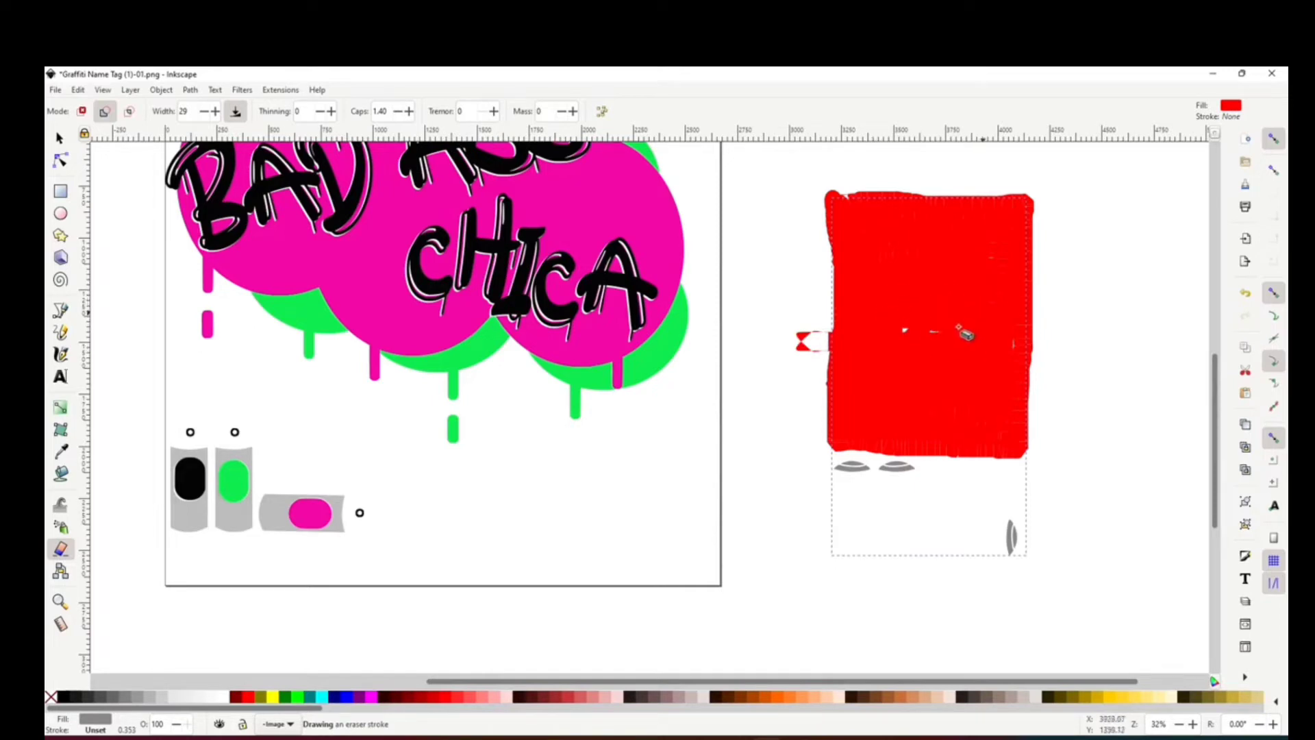
left_click_drag(898, 350, 1028, 361)
left_click_drag(981, 256, 985, 262)
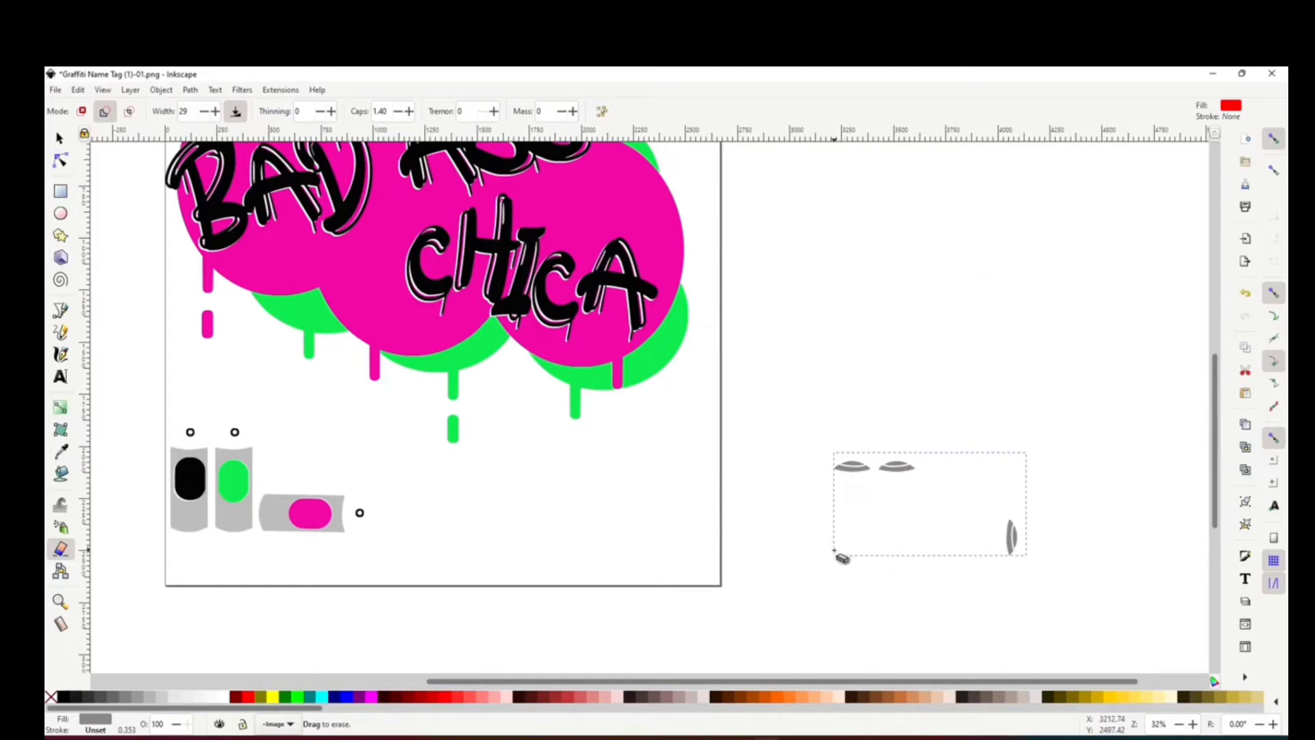
- Erase the remaining specks below the two upright can tops and around the sideways one
mouse_move(835, 547)
left_mouse_down()
mouse_move(851, 488)
mouse_move(959, 493)
mouse_move(986, 504)
mouse_move(997, 542)
mouse_move(848, 555)
mouse_move(850, 503)
mouse_move(942, 500)
mouse_move(978, 522)
mouse_move(976, 548)
mouse_move(866, 551)
mouse_move(856, 507)
mouse_move(963, 510)
mouse_move(966, 536)
mouse_move(869, 546)
mouse_move(862, 510)
mouse_move(946, 515)
mouse_move(882, 520)
mouse_move(911, 522)
left_mouse_up()
left_click_drag(929, 449, 949, 483)
mouse_move(1002, 489)
left_mouse_down()
mouse_move(1021, 515)
mouse_move(997, 510)
mouse_move(986, 457)
mouse_move(1028, 455)
mouse_move(1022, 505)
mouse_move(933, 481)
mouse_move(937, 449)
mouse_move(1007, 463)
mouse_move(1014, 474)
mouse_move(938, 473)
mouse_move(994, 471)
mouse_move(964, 500)
mouse_move(951, 503)
mouse_move(947, 481)
left_mouse_up()
mouse_move(1021, 447)
left_mouse_down()
mouse_move(1033, 555)
mouse_move(1011, 577)
left_mouse_up()
mouse_move(997, 491)
left_mouse_down()
mouse_move(1018, 502)
mouse_move(1008, 515)
mouse_move(1027, 504)
left_mouse_up()
left_click_drag(1018, 556, 1034, 541)
- Fit the cleaned dark grey can tops onto the spray cans at about X 29, Y 1909 px
left_click(59, 138)
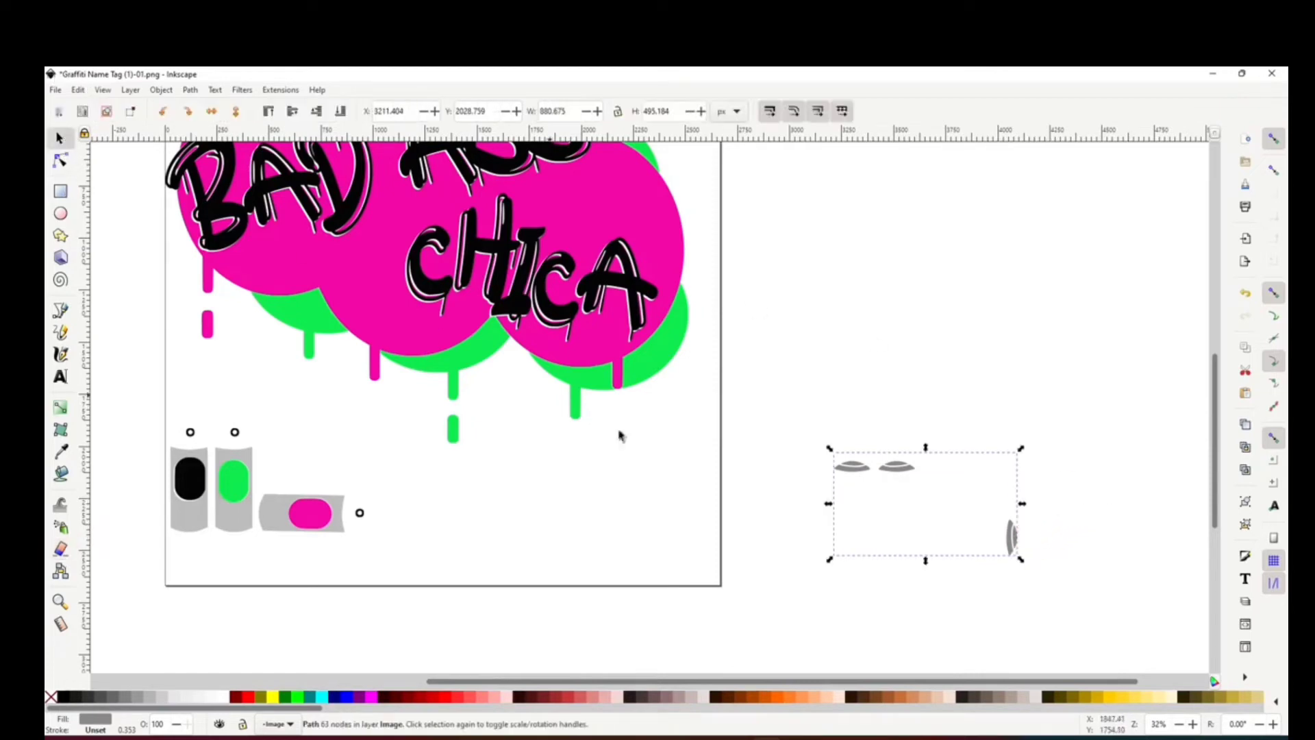
left_click(894, 523)
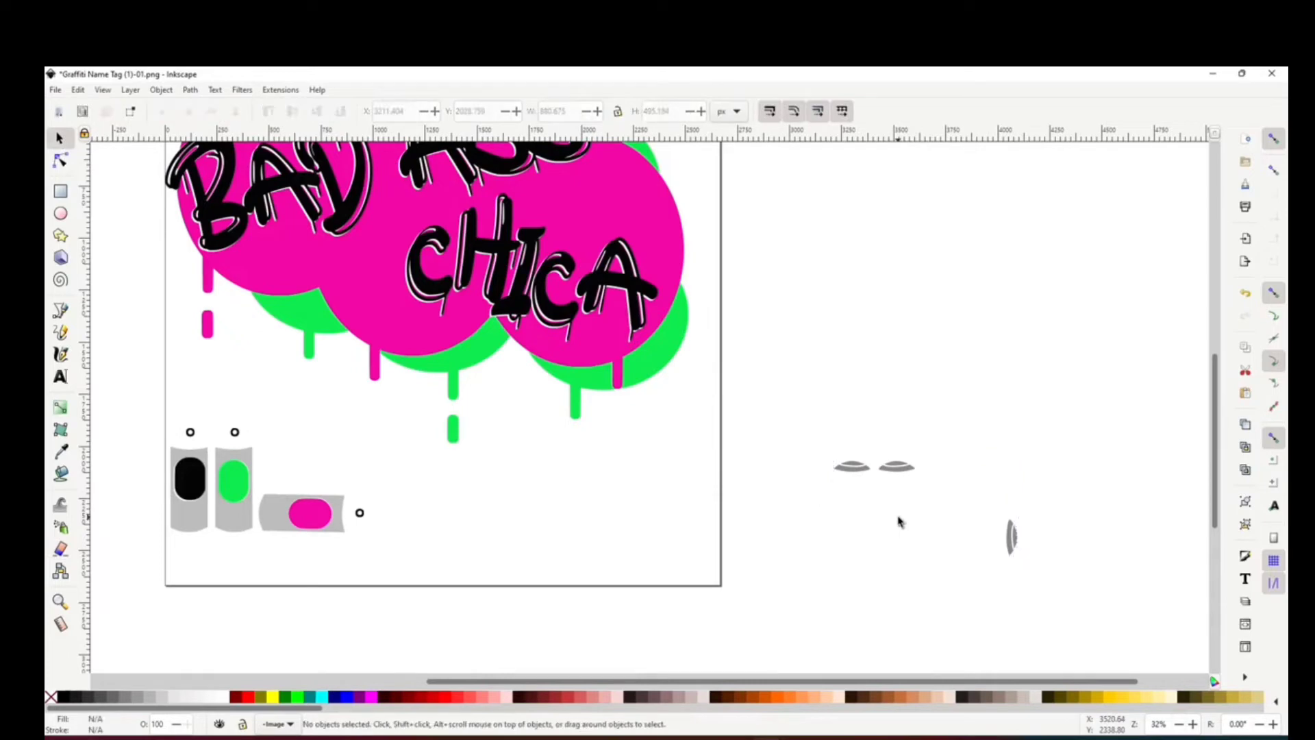
left_click(903, 478)
mouse_move(903, 477)
left_mouse_down()
mouse_move(619, 520)
mouse_move(347, 491)
mouse_move(232, 450)
left_mouse_up()
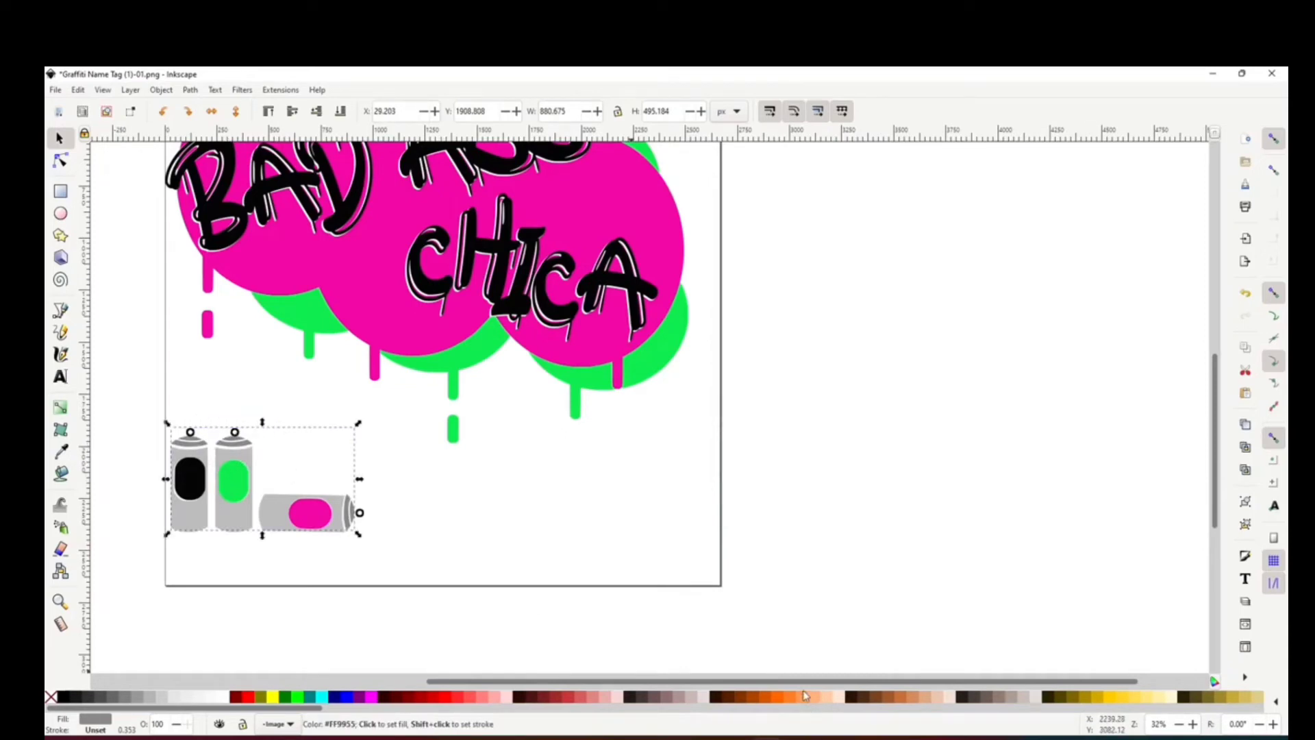
- Move the black curved can outlines to the blank canvas beside the page, at about X 2799, Y 622 px
scroll(513, 685, "left", 10)
scroll(514, 690, "left", 1)
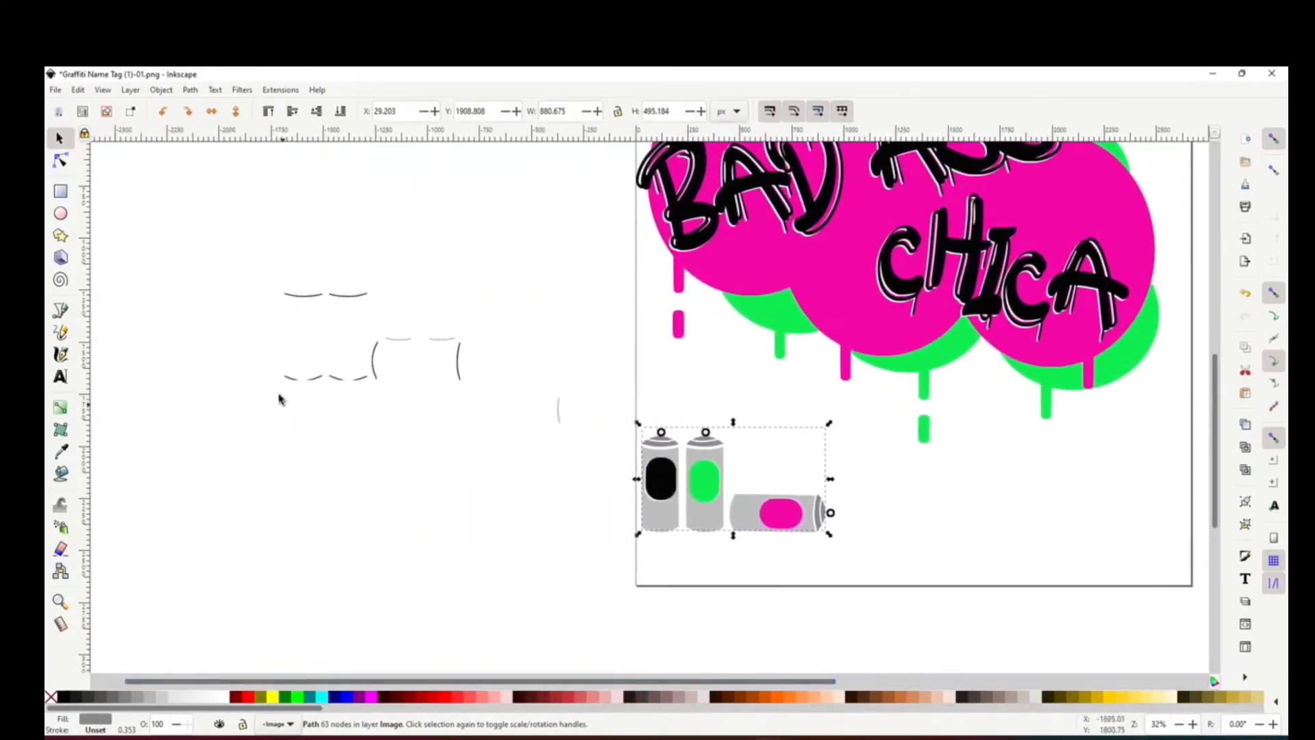
mouse_move(293, 385)
left_mouse_down()
mouse_move(312, 455)
mouse_move(384, 566)
mouse_move(1041, 658)
mouse_move(1218, 638)
mouse_move(1034, 547)
left_mouse_up()
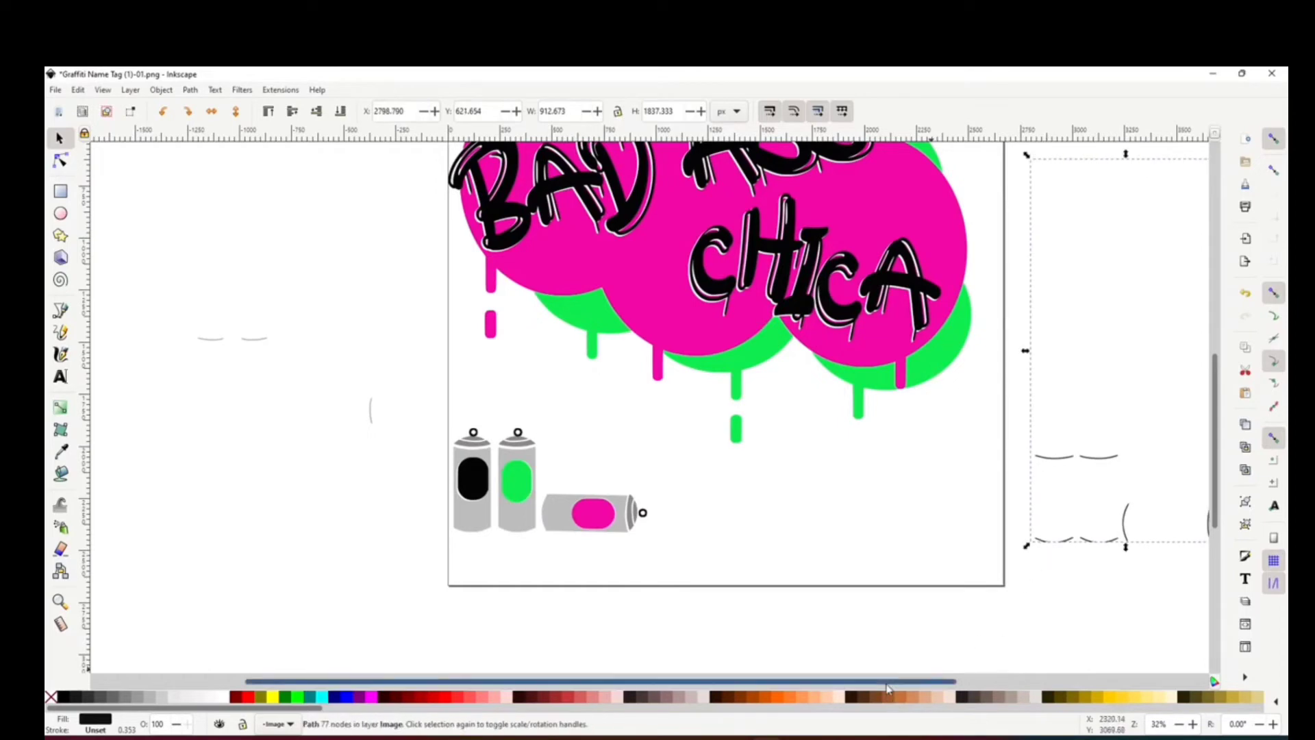
scroll(890, 681, "right", 5)
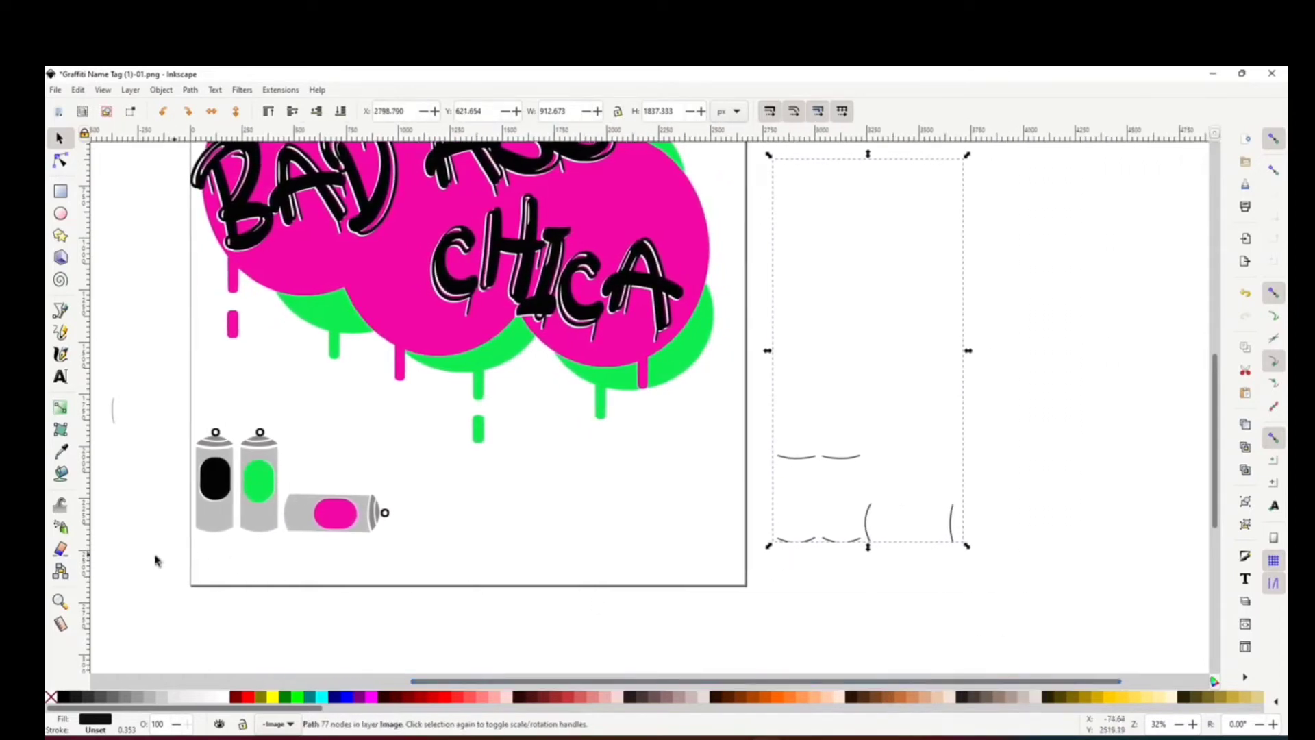
- Erase the stray specks above the black curved outlines and along the outer edge of their bounding area
left_click(60, 550)
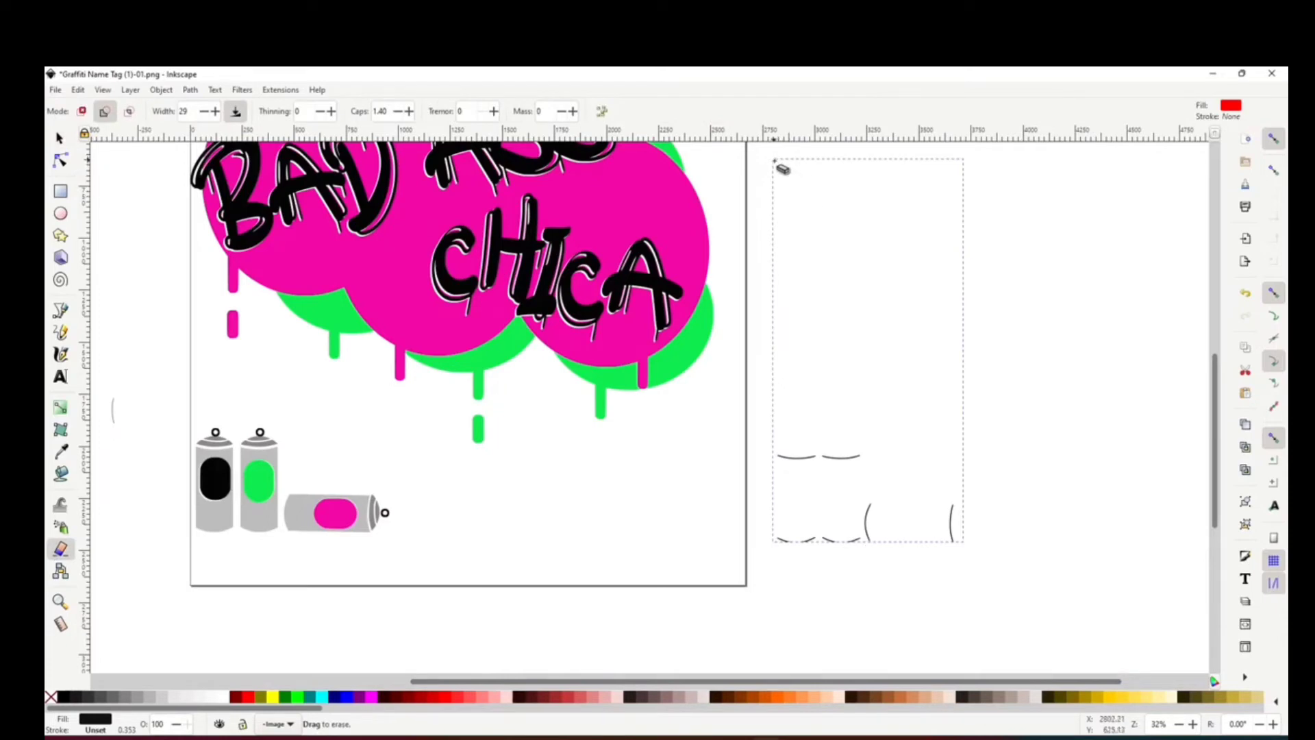
mouse_move(783, 169)
left_mouse_down()
mouse_move(787, 326)
mouse_move(775, 363)
mouse_move(786, 444)
mouse_move(951, 446)
mouse_move(969, 435)
mouse_move(954, 235)
mouse_move(972, 167)
mouse_move(790, 167)
mouse_move(800, 430)
mouse_move(946, 433)
mouse_move(963, 375)
mouse_move(959, 175)
mouse_move(797, 172)
mouse_move(795, 305)
mouse_move(795, 403)
mouse_move(904, 428)
mouse_move(959, 420)
mouse_move(802, 405)
mouse_move(934, 397)
mouse_move(949, 409)
mouse_move(815, 387)
mouse_move(812, 182)
mouse_move(795, 360)
mouse_move(829, 175)
mouse_move(915, 184)
mouse_move(882, 178)
mouse_move(949, 213)
mouse_move(959, 361)
mouse_move(810, 393)
mouse_move(853, 305)
mouse_move(844, 204)
mouse_move(828, 254)
mouse_move(868, 196)
mouse_move(831, 370)
mouse_move(877, 199)
mouse_move(836, 262)
left_mouse_up()
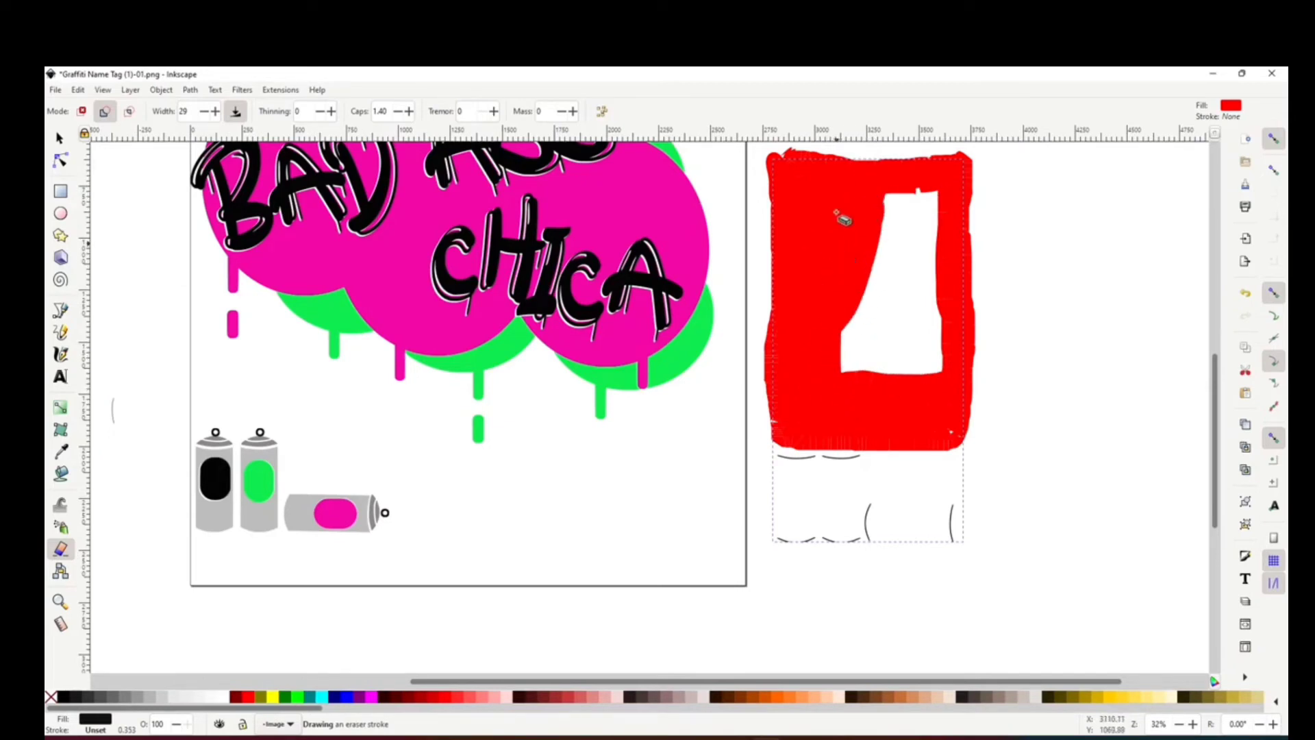
mouse_move(869, 202)
left_mouse_down()
mouse_move(942, 197)
mouse_move(861, 187)
mouse_move(932, 179)
mouse_move(938, 377)
mouse_move(942, 294)
mouse_move(929, 367)
mouse_move(833, 376)
mouse_move(955, 356)
mouse_move(834, 358)
mouse_move(940, 324)
mouse_move(827, 350)
mouse_move(902, 185)
mouse_move(869, 305)
mouse_move(907, 266)
mouse_move(936, 266)
mouse_move(915, 324)
mouse_move(912, 221)
mouse_move(925, 201)
mouse_move(927, 278)
mouse_move(909, 252)
mouse_move(911, 198)
mouse_move(884, 305)
mouse_move(899, 212)
mouse_move(911, 316)
mouse_move(896, 242)
mouse_move(893, 357)
mouse_move(857, 224)
mouse_move(829, 360)
mouse_move(815, 262)
mouse_move(813, 307)
mouse_move(865, 250)
mouse_move(894, 376)
left_mouse_up()
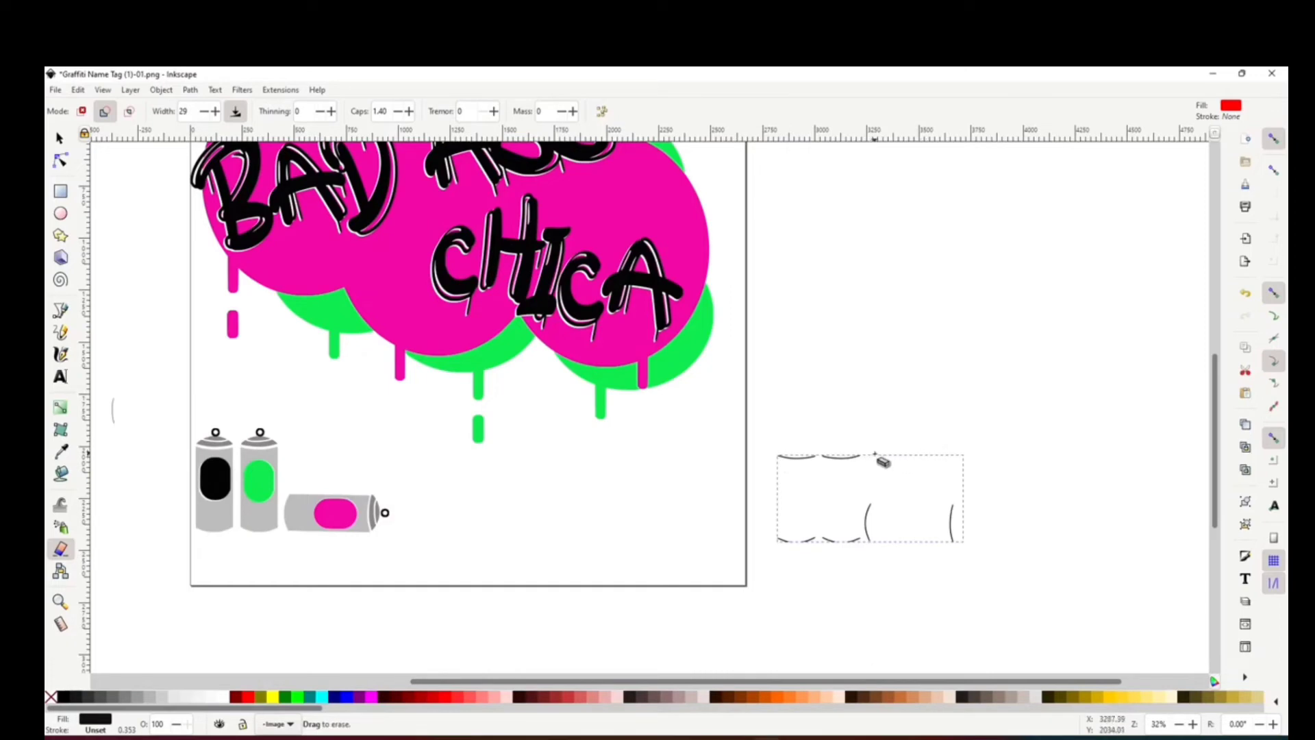
mouse_move(982, 442)
left_mouse_down()
mouse_move(963, 467)
mouse_move(968, 538)
left_mouse_up()
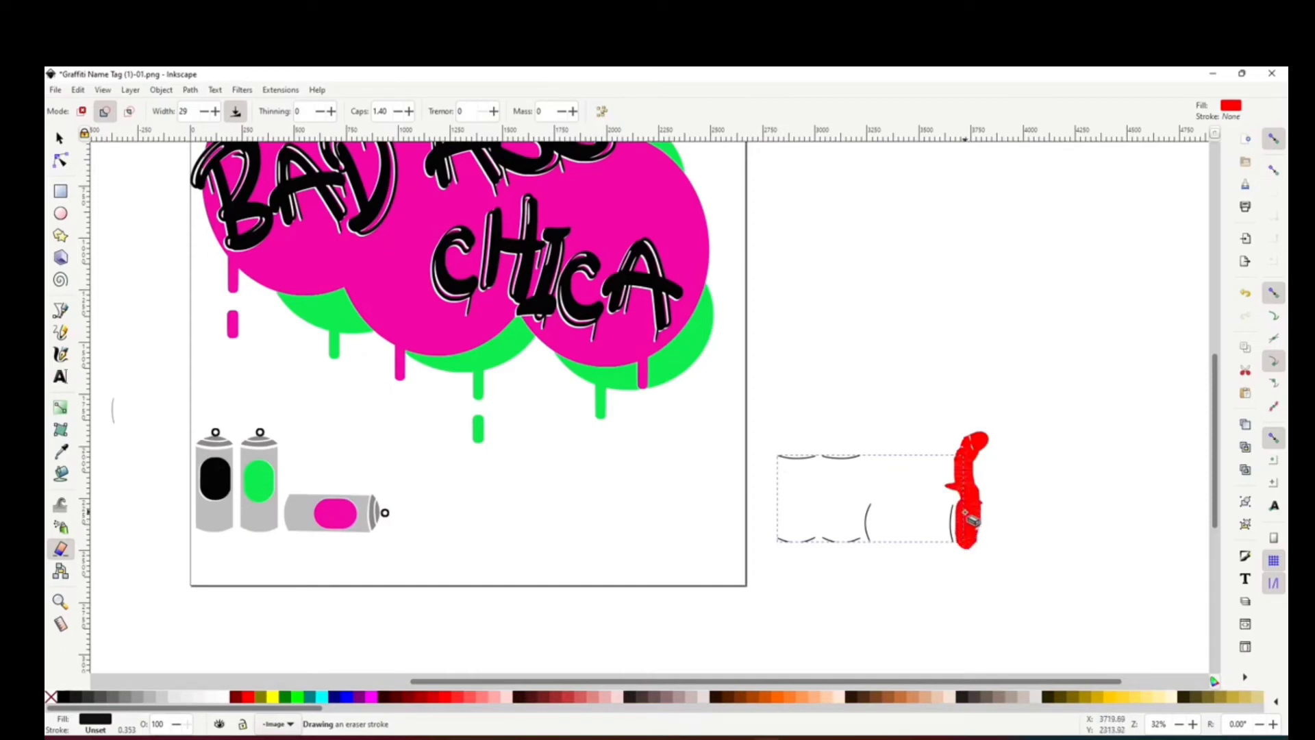
left_click_drag(967, 482, 980, 465)
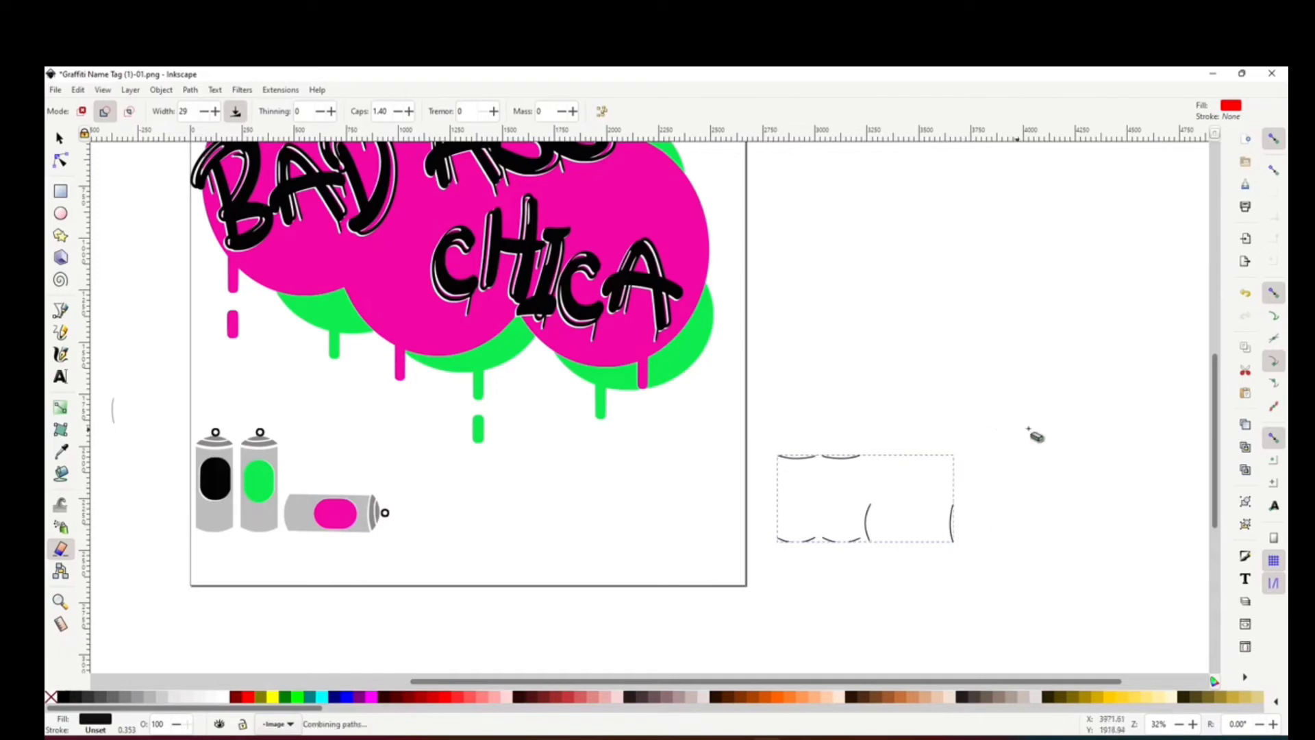
- Fit the black curved outlines onto the spray cans and nudge them to about X 24, Y 1996 px
left_click(59, 139)
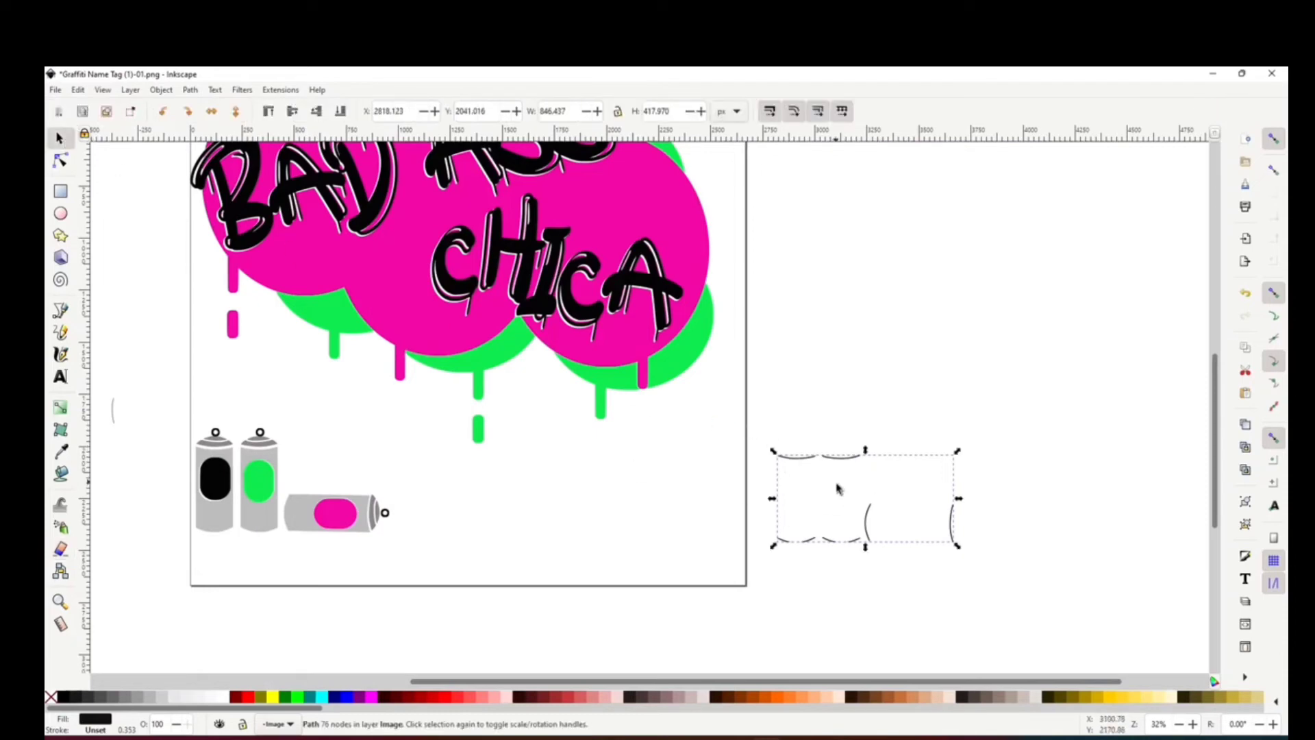
mouse_move(866, 521)
left_mouse_down()
mouse_move(583, 548)
mouse_move(341, 541)
mouse_move(290, 523)
left_mouse_up()
key("Left")
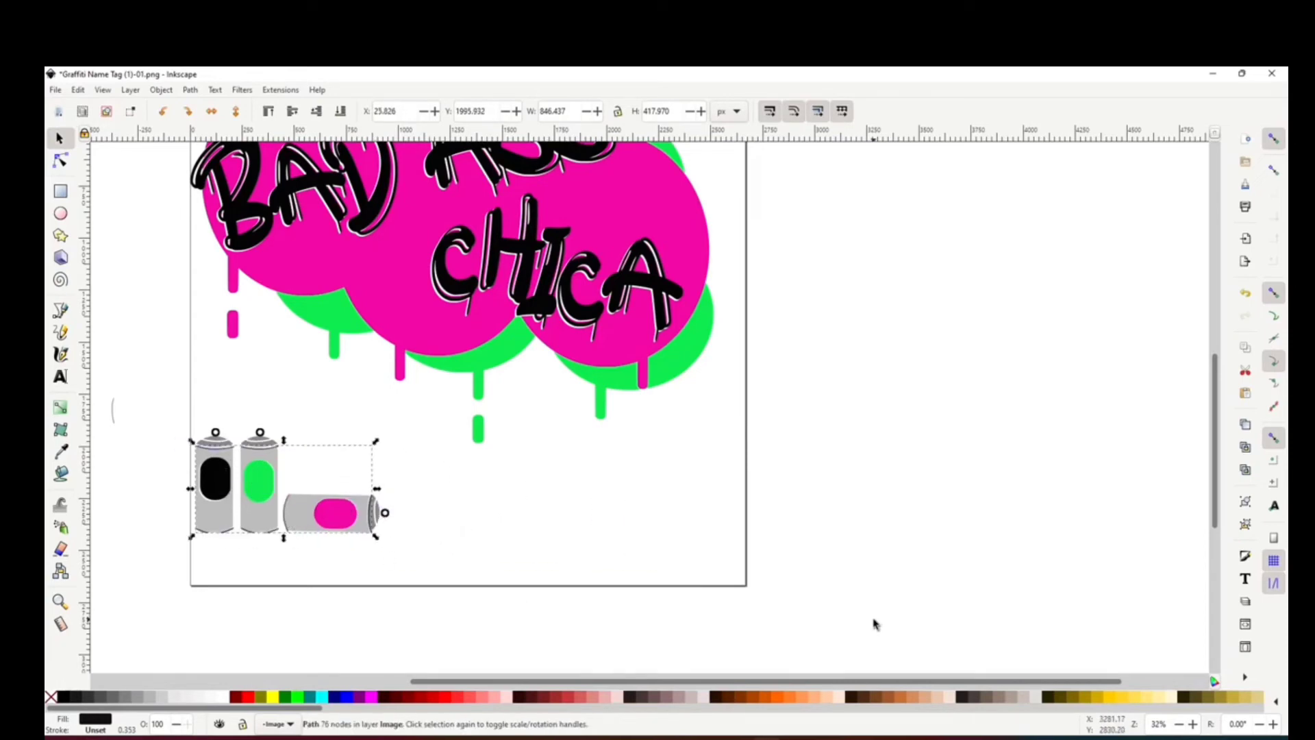
key("Left")
left_click(557, 528)
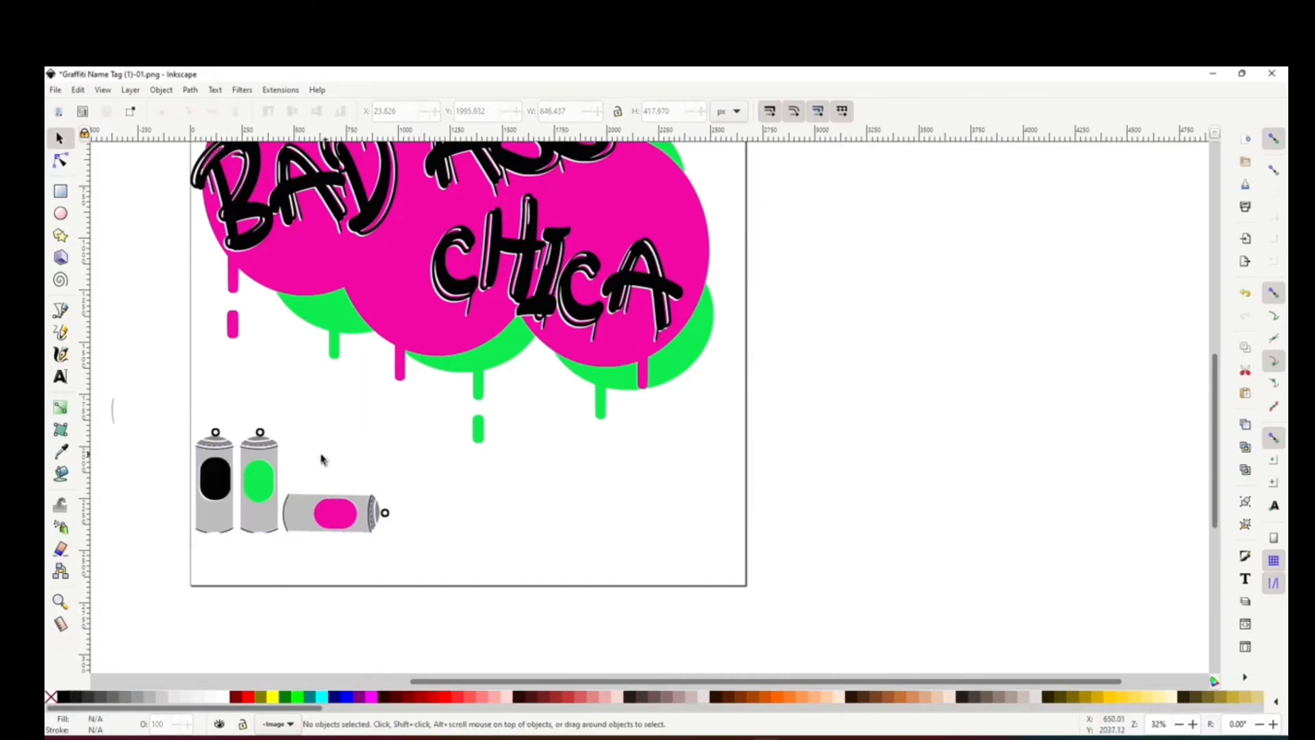
- Select the black lettering path beneath the can tops and nudge it down to about Y 224 px
left_click(271, 447)
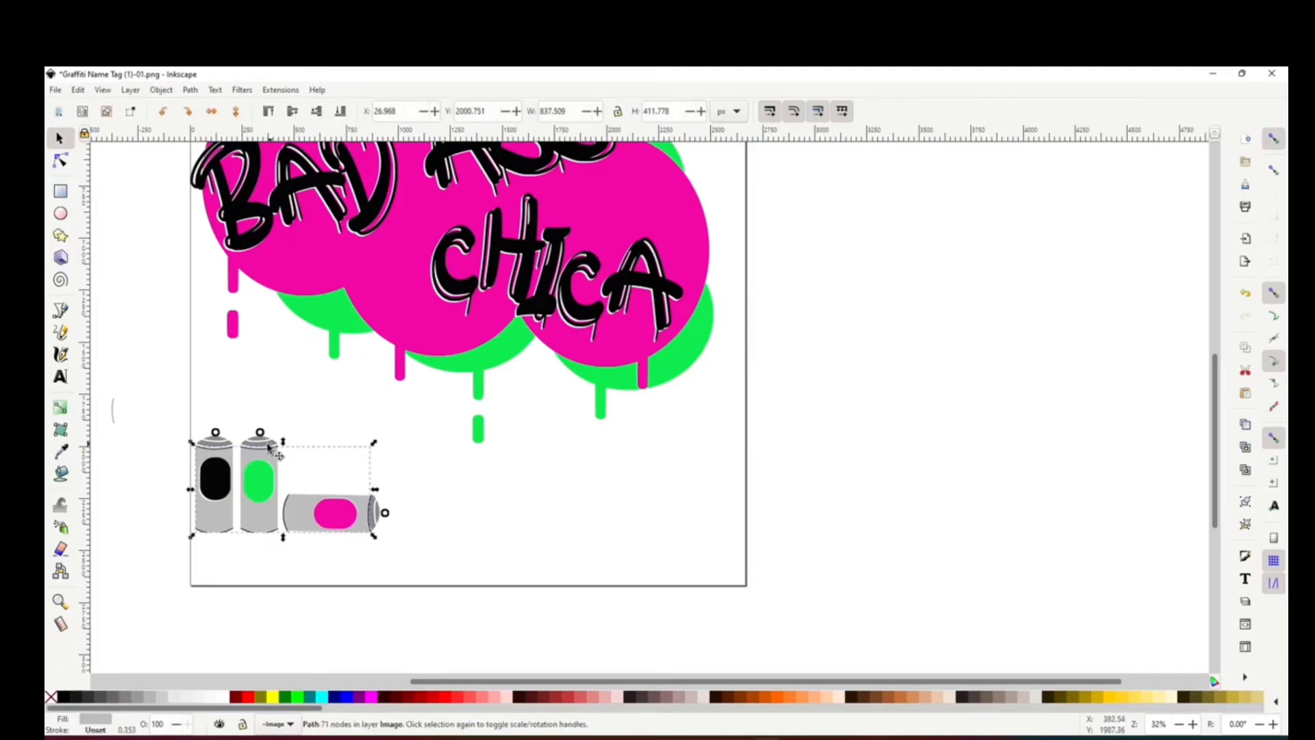
left_click(258, 446, "alt")
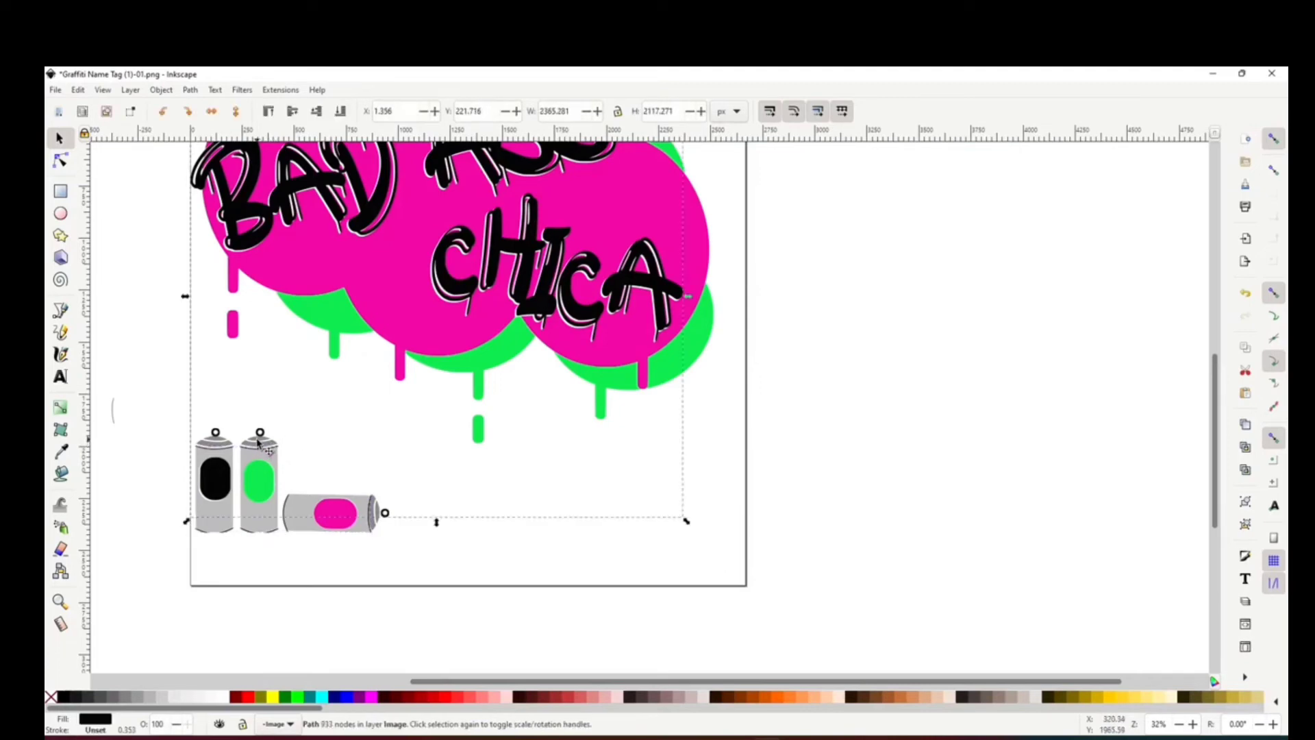
key("Down")
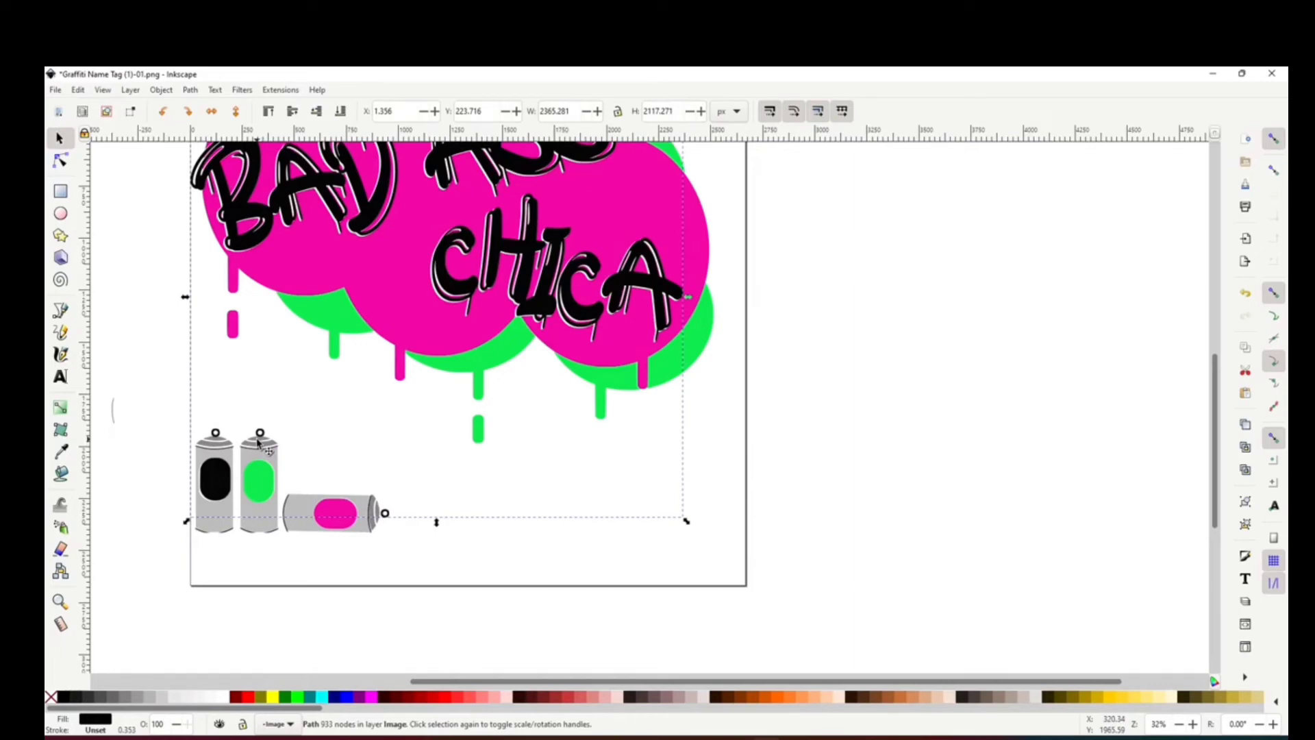
- Nudge the light grey can bodies down to about Y 2003 px
left_click(215, 449)
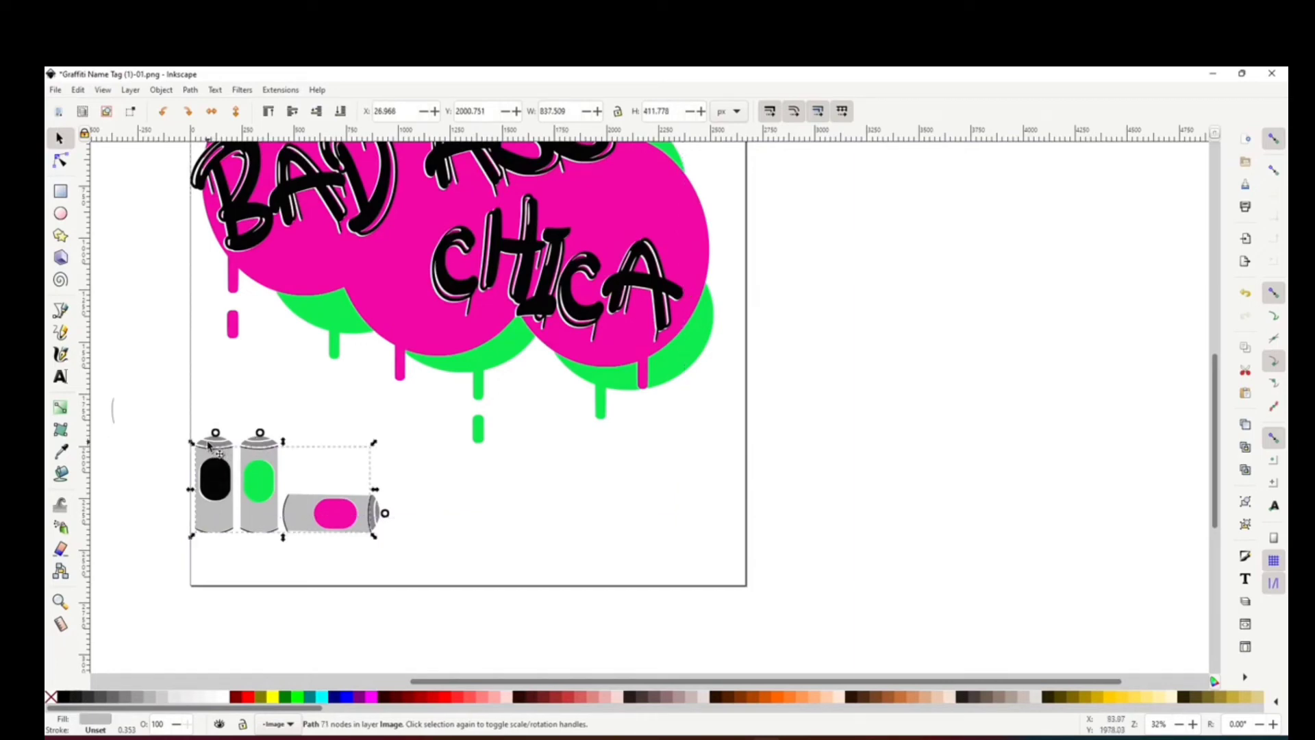
left_click(373, 526)
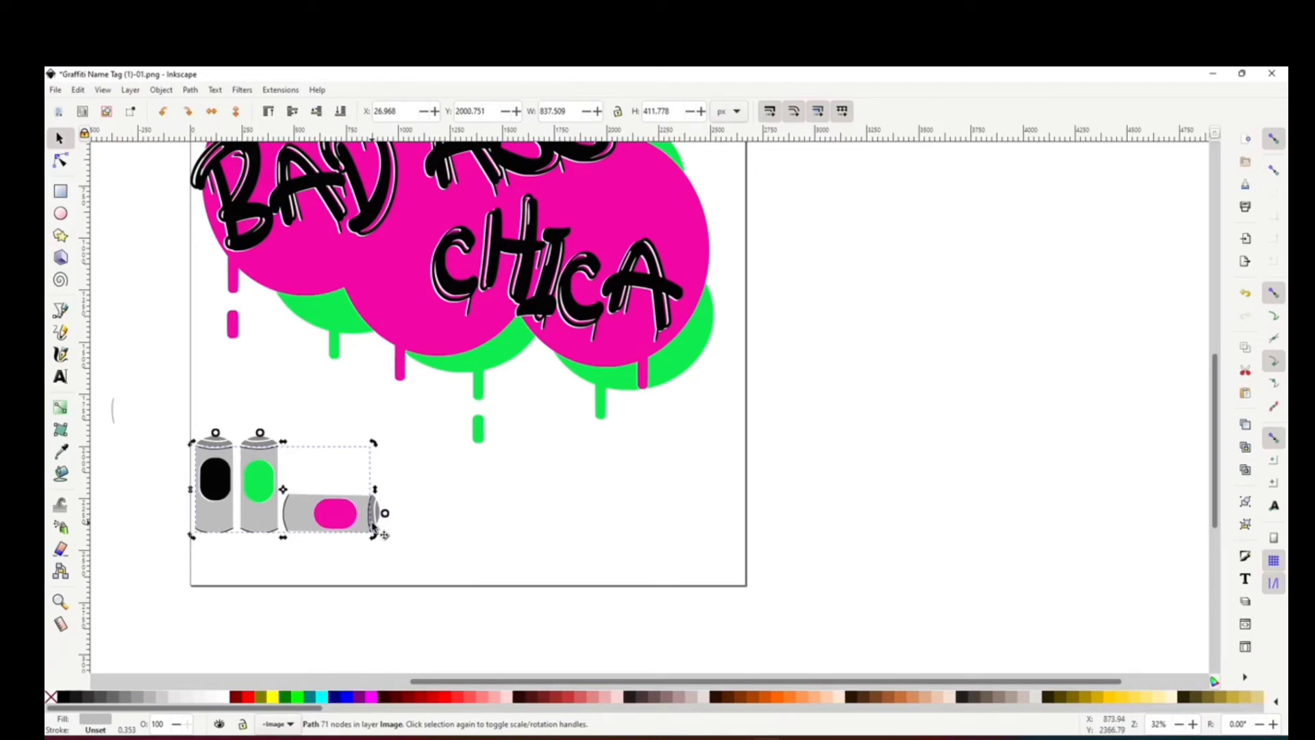
key("Down")
left_click(494, 515)
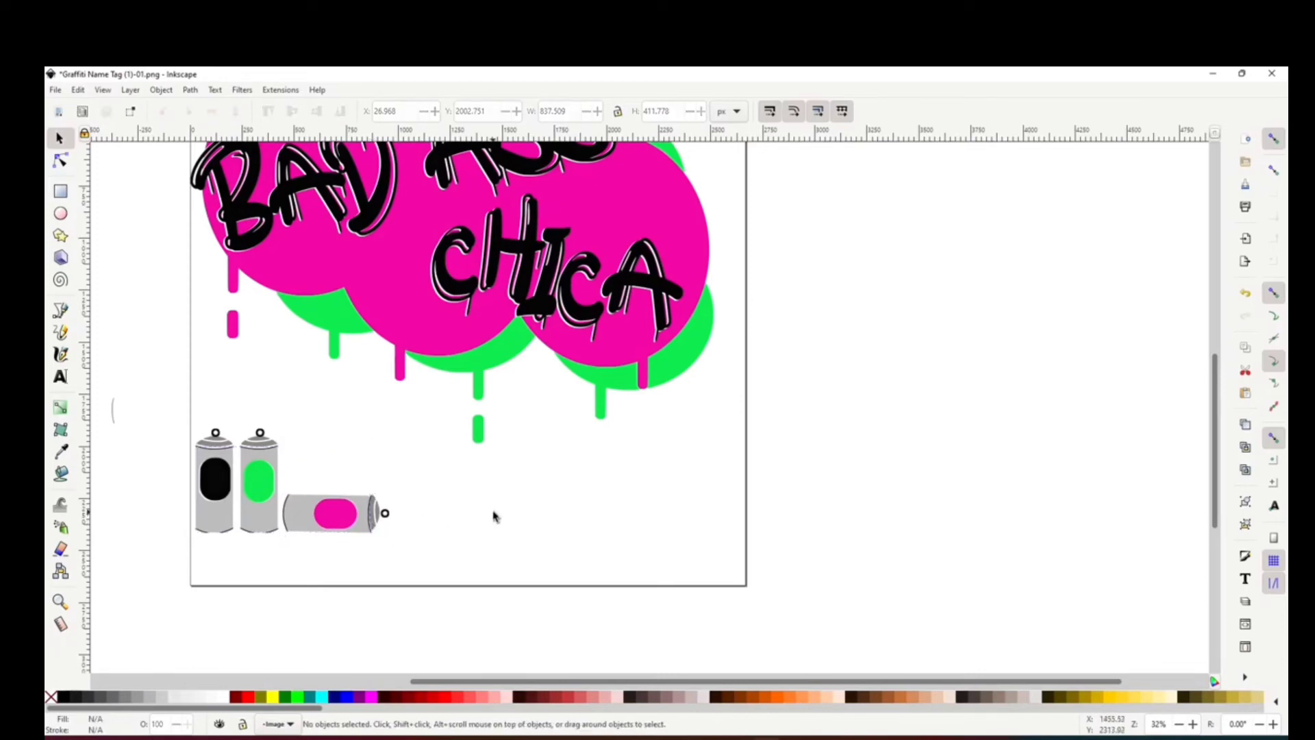
- Fine-tune the light grey can bodies against their outlines, nudging them to about X 25, Y 2003 px
left_click(1195, 724)
left_click(1196, 724)
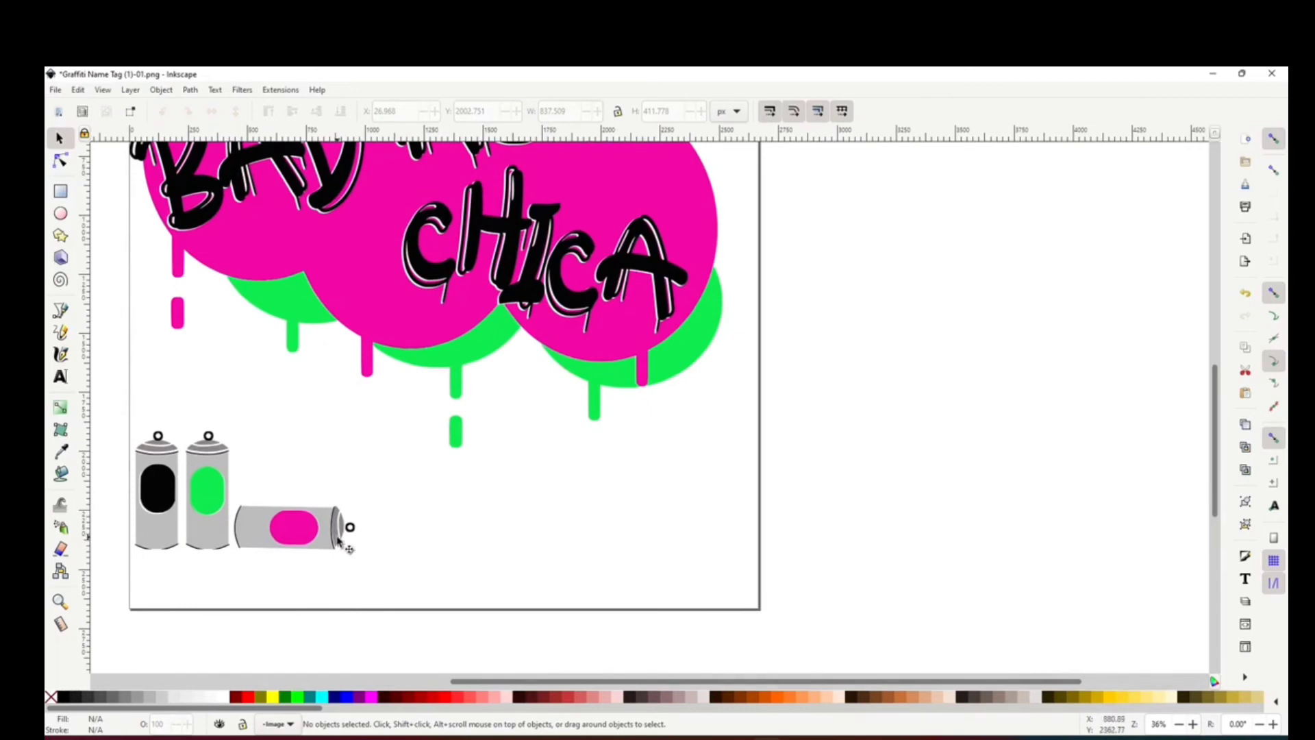
left_click(337, 540)
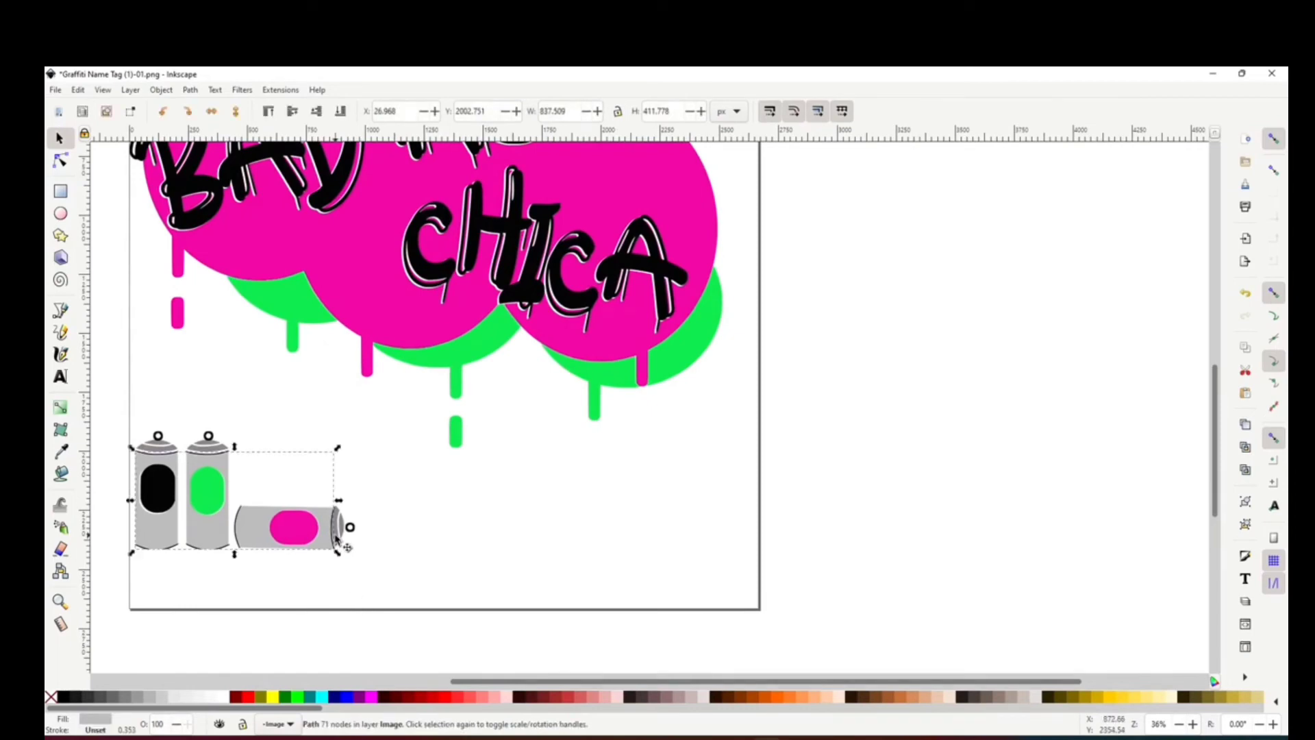
key("Down")
key("Down")
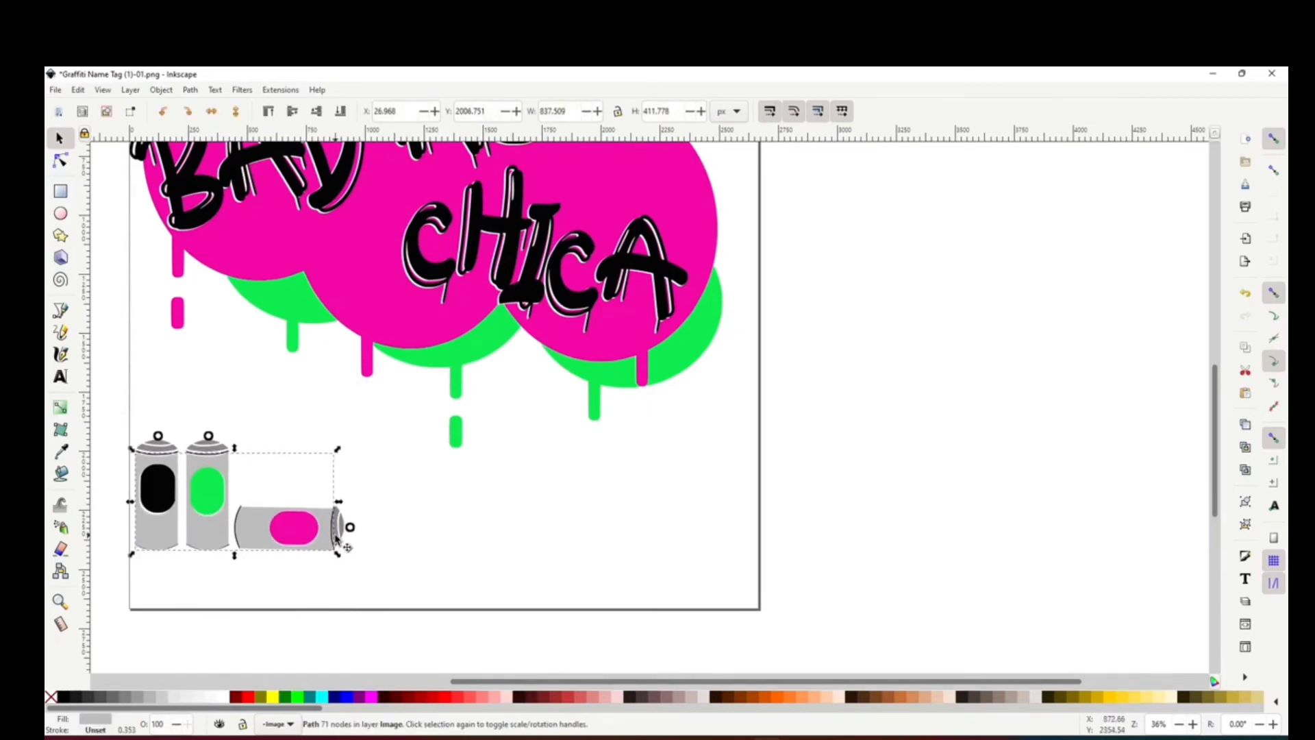
key("Up")
key("Up")
key("Left")
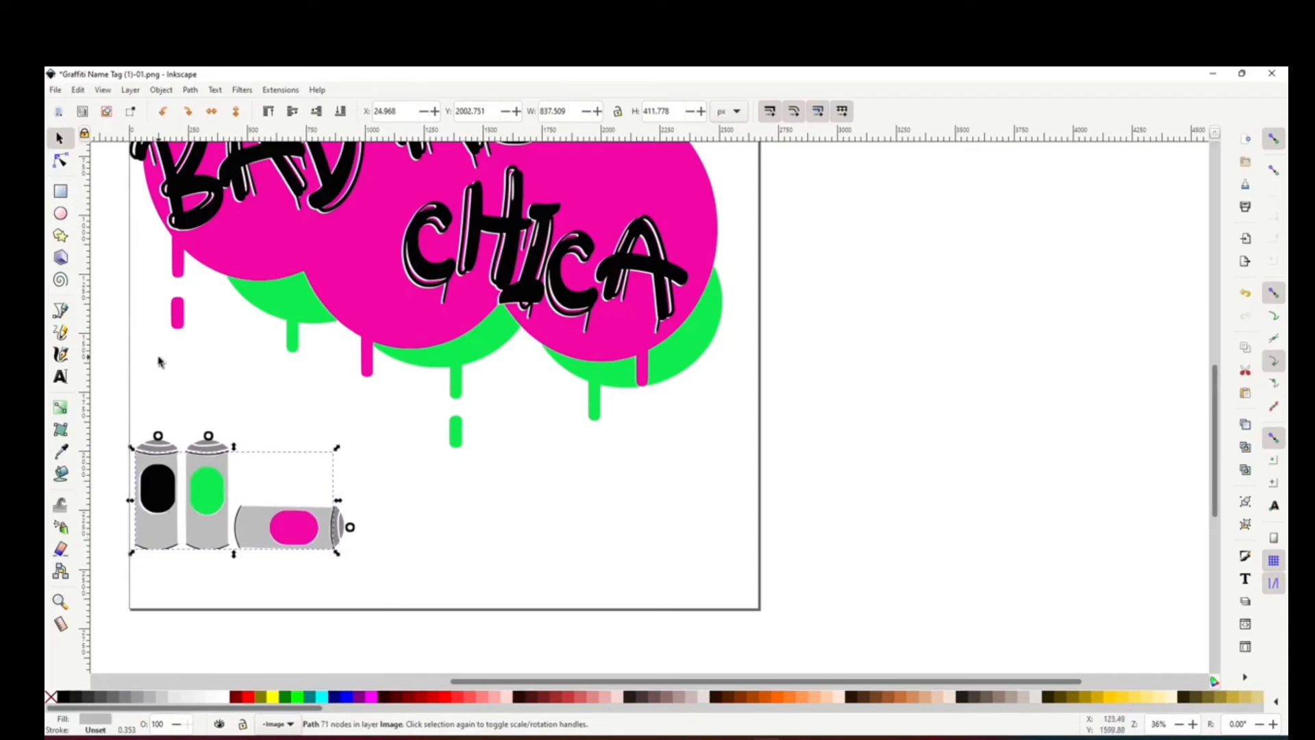
left_click(189, 366)
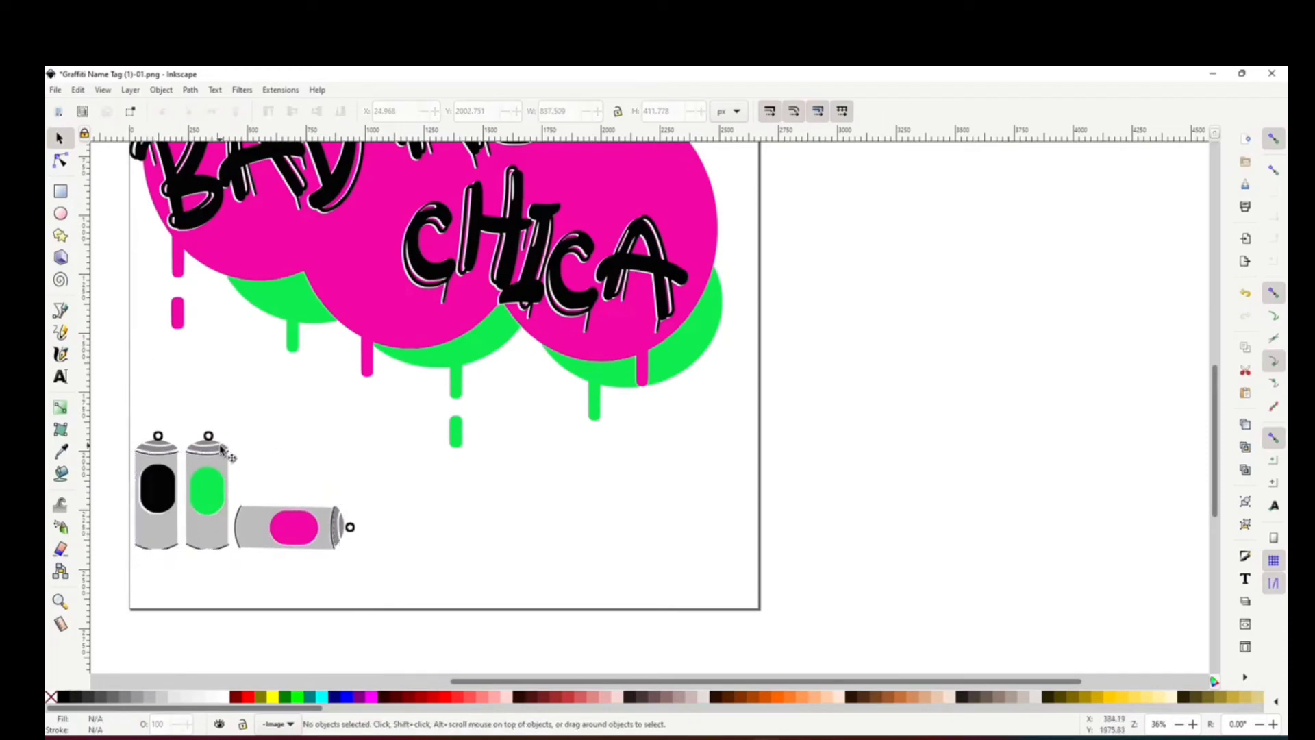
- Select the dark grey tops of the spray cans and nudge them down to about X 29, Y 1917 px
left_click(224, 448)
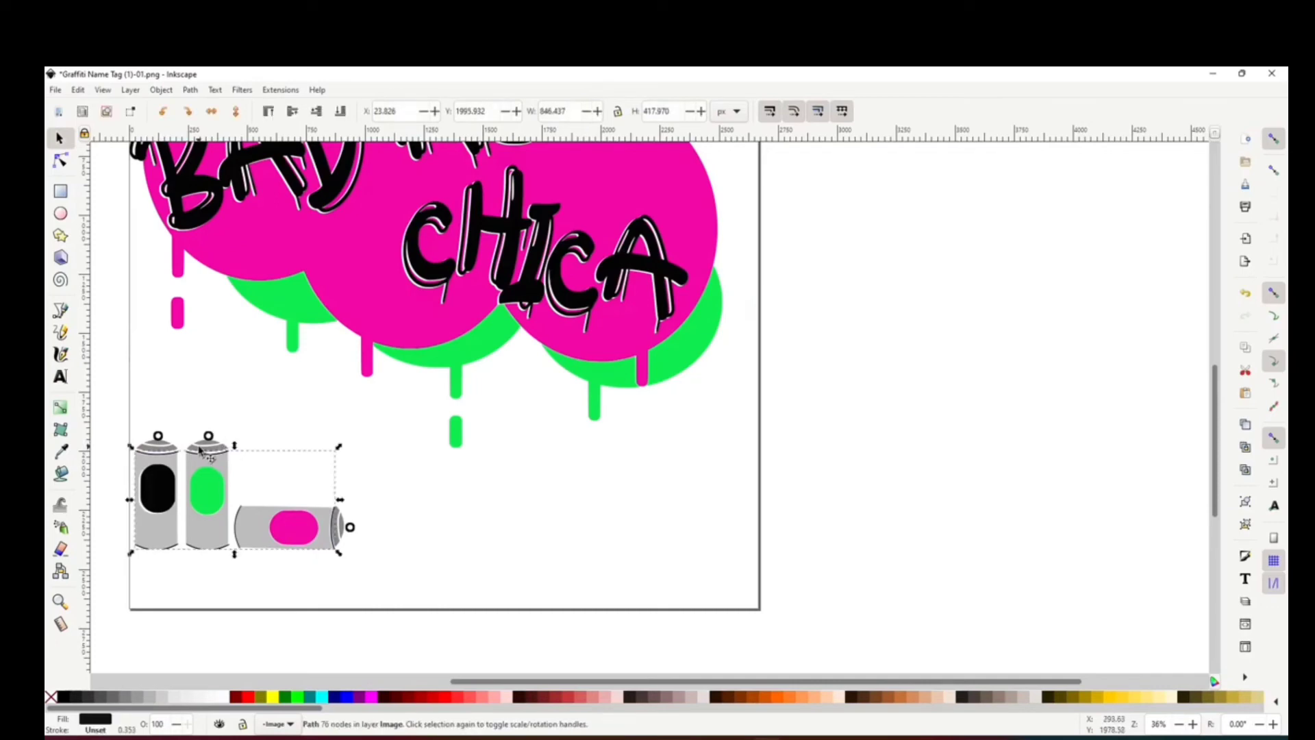
left_click(197, 449, "alt")
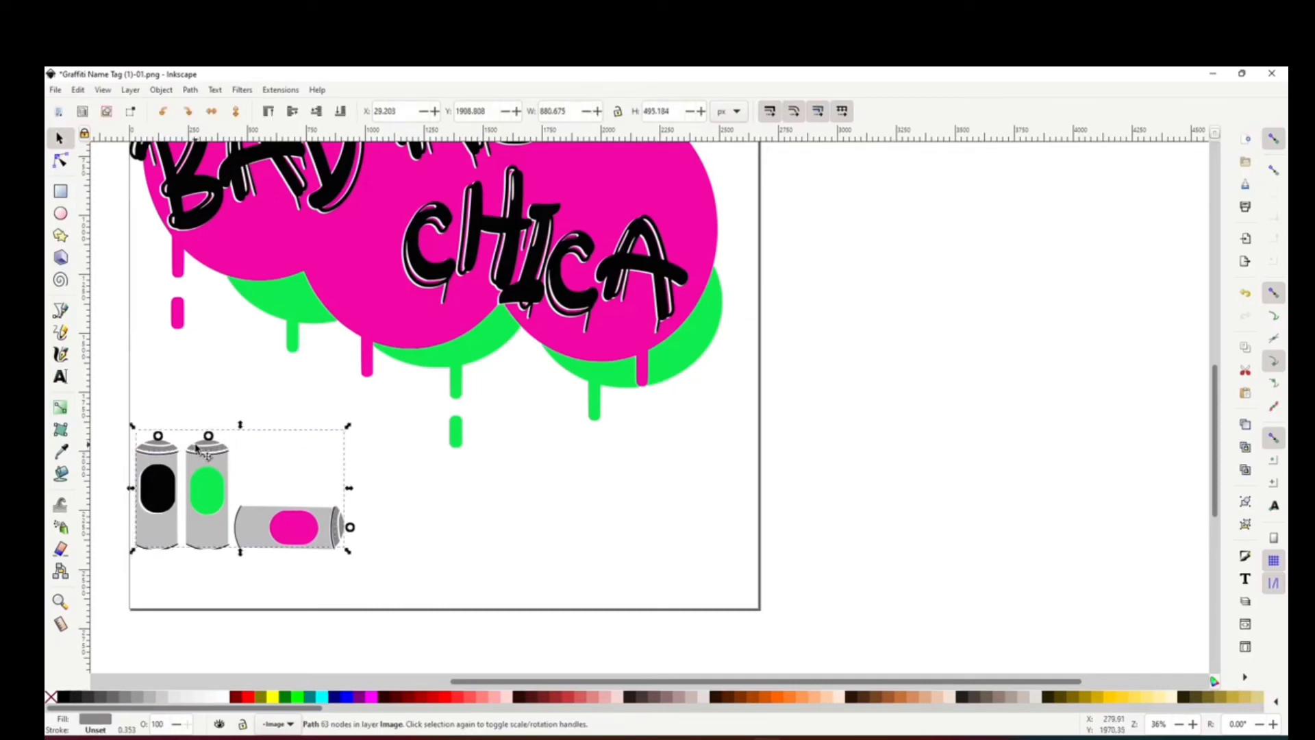
key("Right")
key("Down")
key("Down")
key("Down")
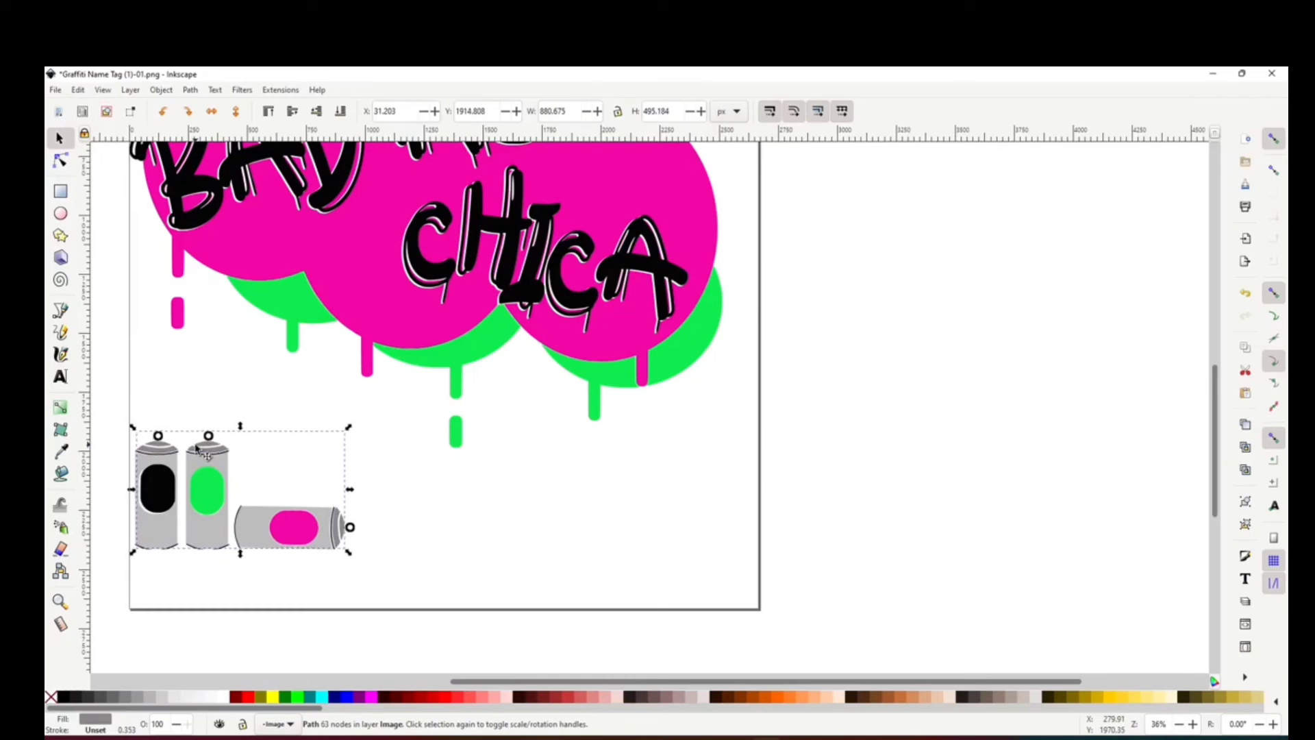
key("Down")
key("Left")
left_click(887, 505)
- Move the path of thin grey curved lines farther out beside the page, to about X -1866, Y 1114 px
left_click_drag(936, 682, 631, 730)
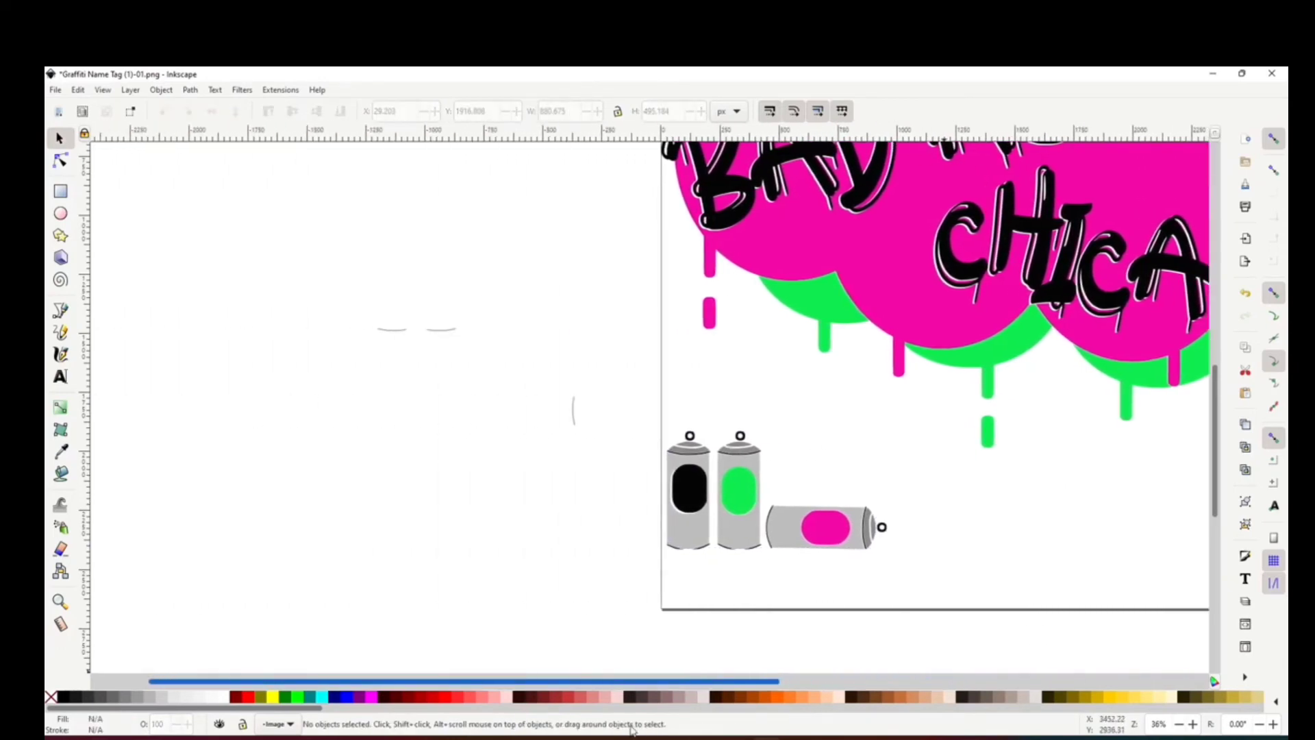
scroll(504, 499, "up", 6)
scroll(441, 449, "down", 4)
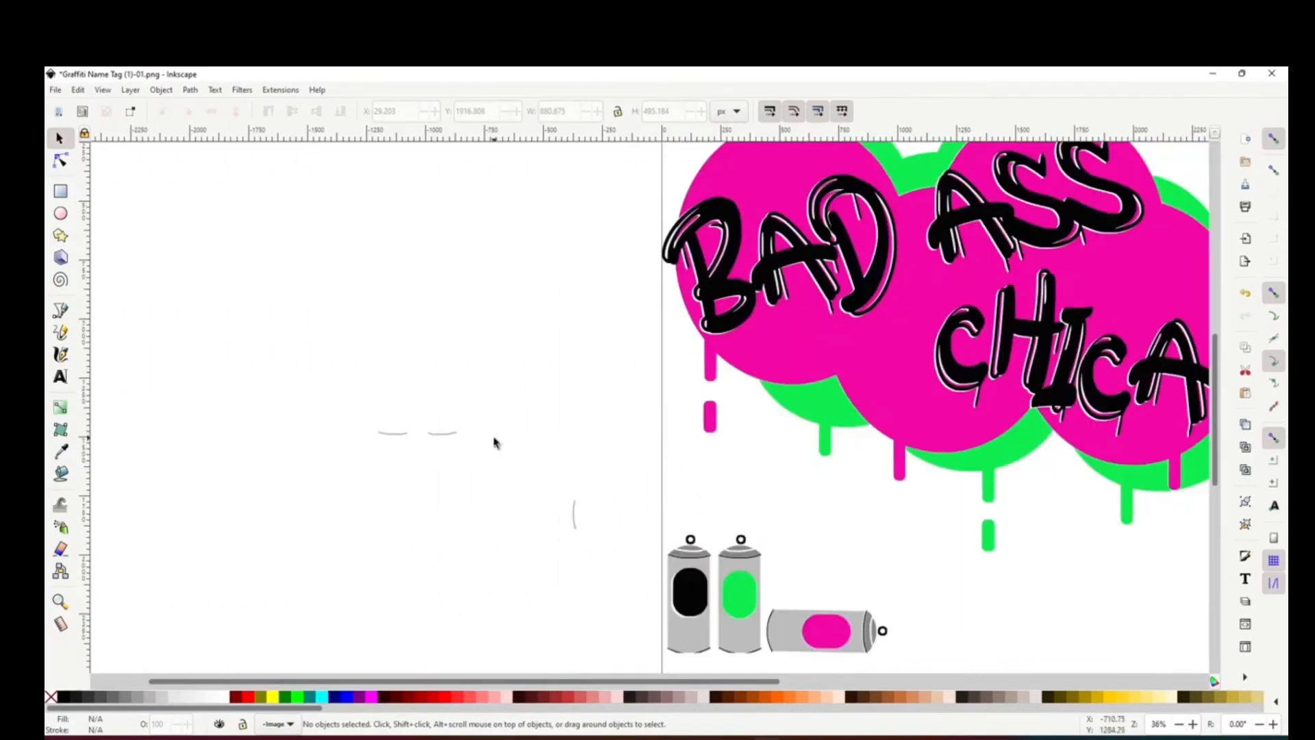
left_click(381, 433)
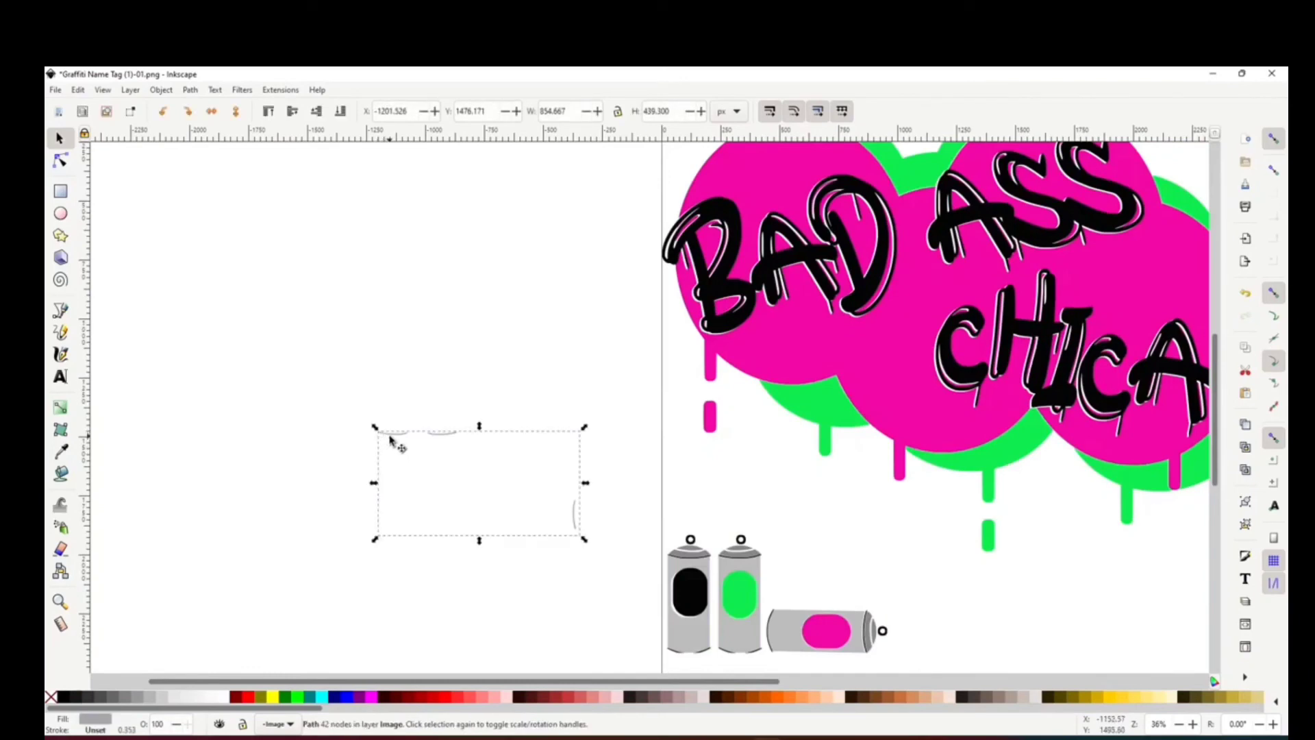
left_click_drag(389, 439, 233, 350)
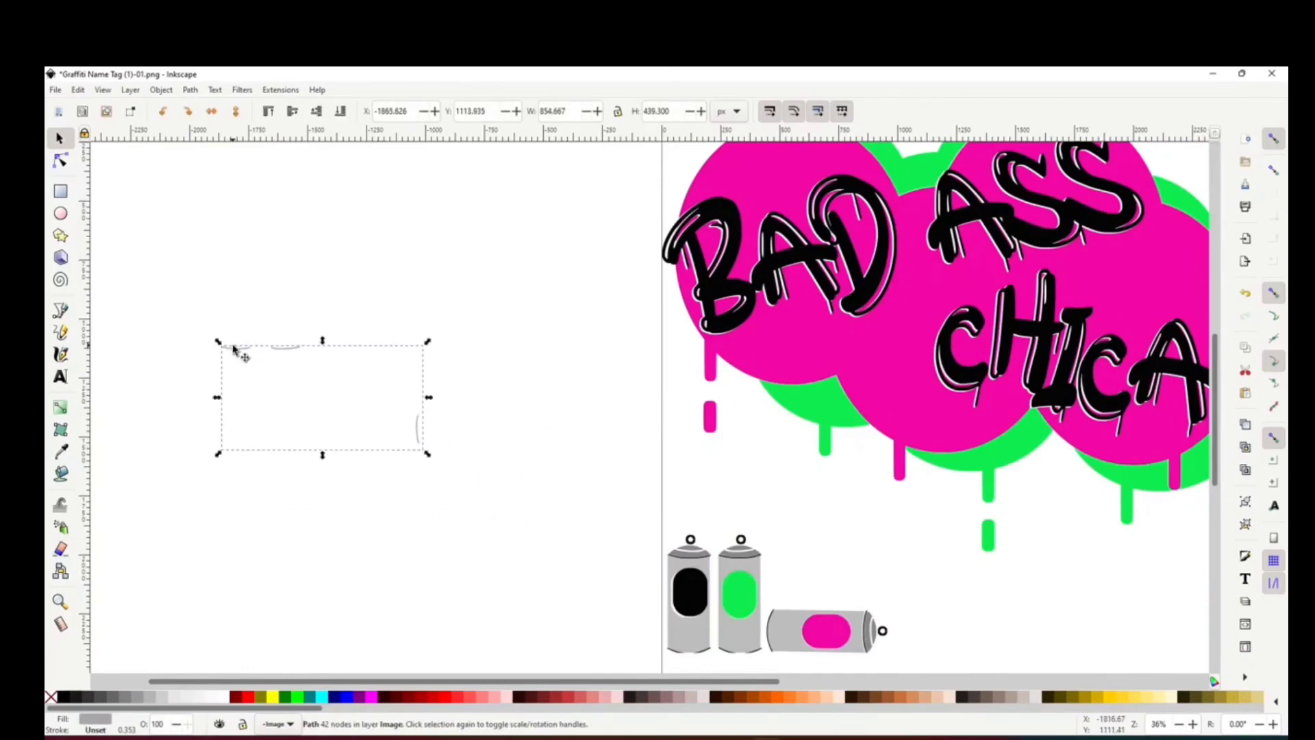
left_click(60, 548)
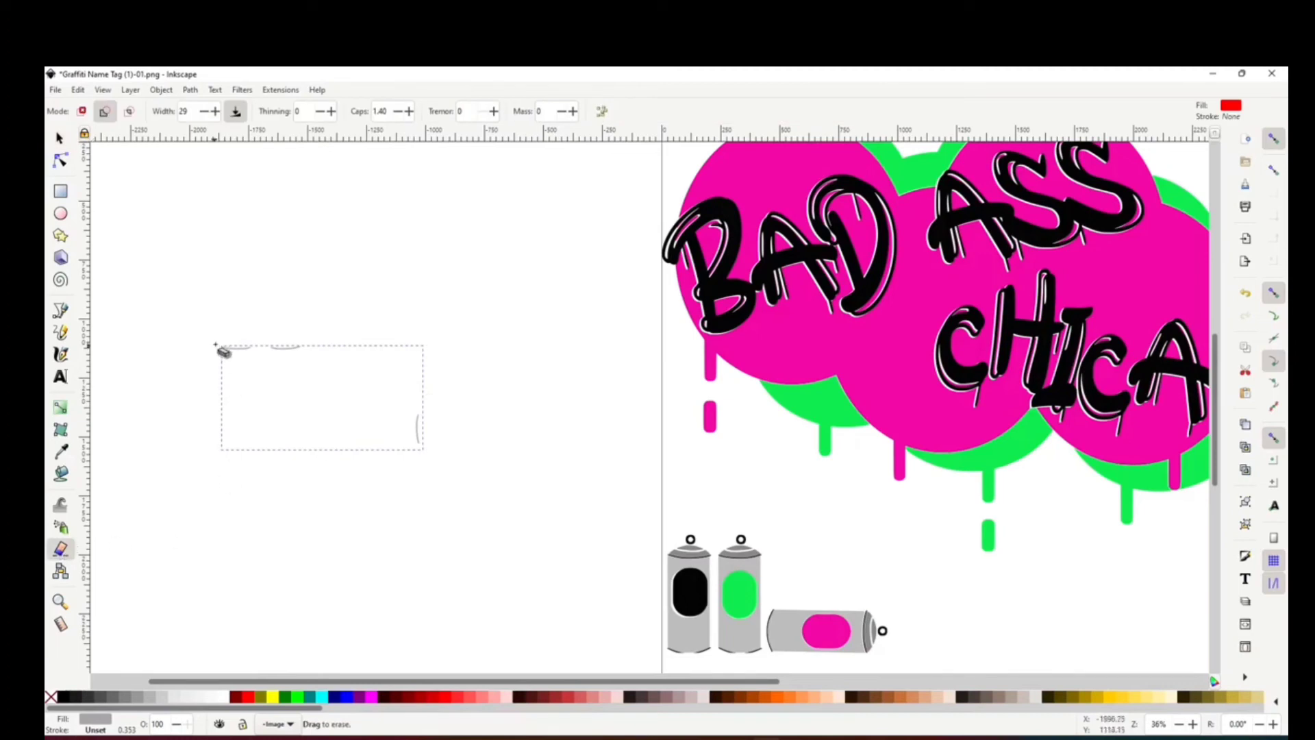
mouse_move(217, 353)
left_mouse_down()
mouse_move(226, 362)
mouse_move(206, 350)
left_mouse_up()
left_click(109, 105)
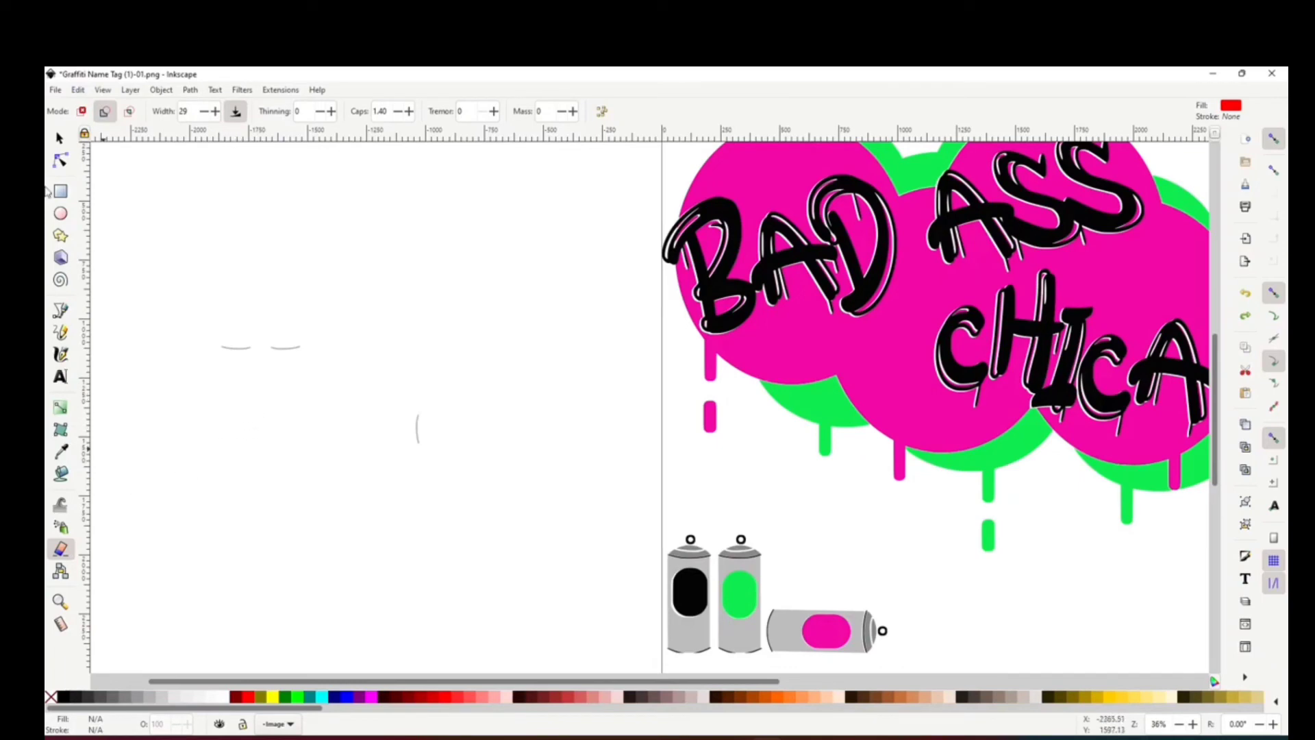
left_click(58, 139)
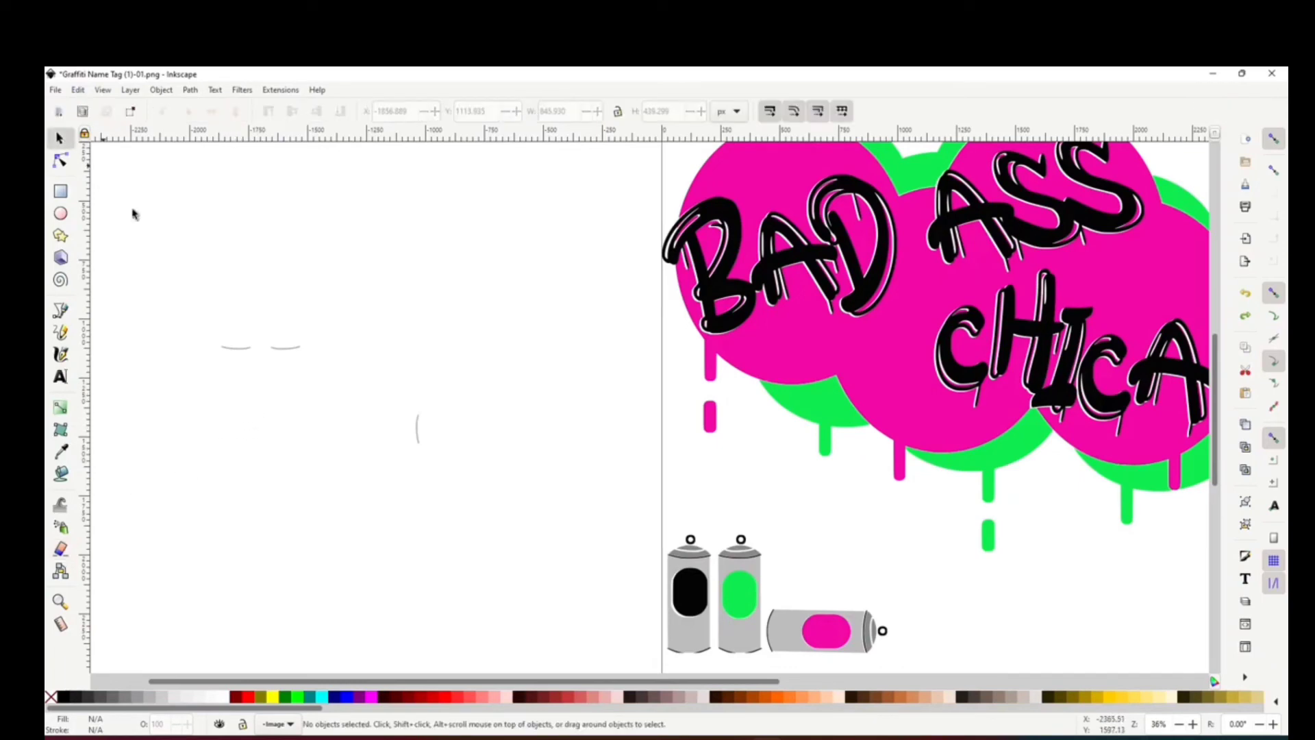
- Erase the stray specks between the curved lines of the thin grey path with the Eraser tool
left_click(233, 353)
left_click(60, 549)
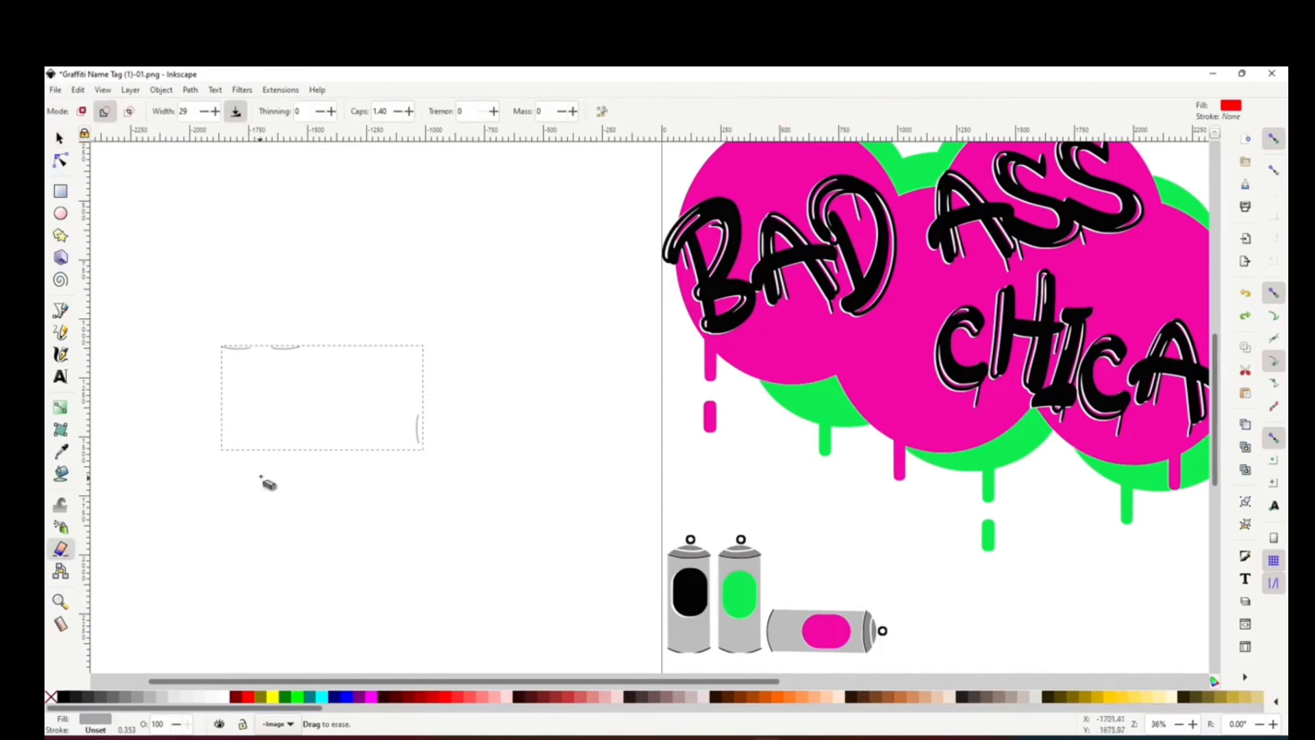
mouse_move(376, 445)
left_mouse_down()
mouse_move(234, 447)
mouse_move(228, 369)
mouse_move(355, 368)
mouse_move(379, 355)
mouse_move(312, 349)
mouse_move(322, 348)
mouse_move(419, 355)
mouse_move(415, 392)
mouse_move(360, 402)
mouse_move(385, 412)
mouse_move(399, 447)
mouse_move(396, 401)
mouse_move(431, 396)
mouse_move(388, 388)
mouse_move(392, 362)
mouse_move(411, 363)
mouse_move(401, 385)
mouse_move(398, 366)
mouse_move(363, 370)
mouse_move(385, 368)
mouse_move(387, 444)
mouse_move(402, 459)
mouse_move(242, 444)
mouse_move(237, 371)
mouse_move(331, 377)
mouse_move(360, 438)
mouse_move(374, 392)
mouse_move(236, 395)
left_mouse_up()
mouse_move(362, 385)
left_mouse_down()
mouse_move(276, 395)
mouse_move(342, 391)
mouse_move(233, 421)
mouse_move(387, 408)
mouse_move(297, 433)
mouse_move(310, 441)
mouse_move(333, 434)
mouse_move(236, 405)
mouse_move(233, 418)
mouse_move(271, 410)
left_mouse_up()
left_click(58, 139)
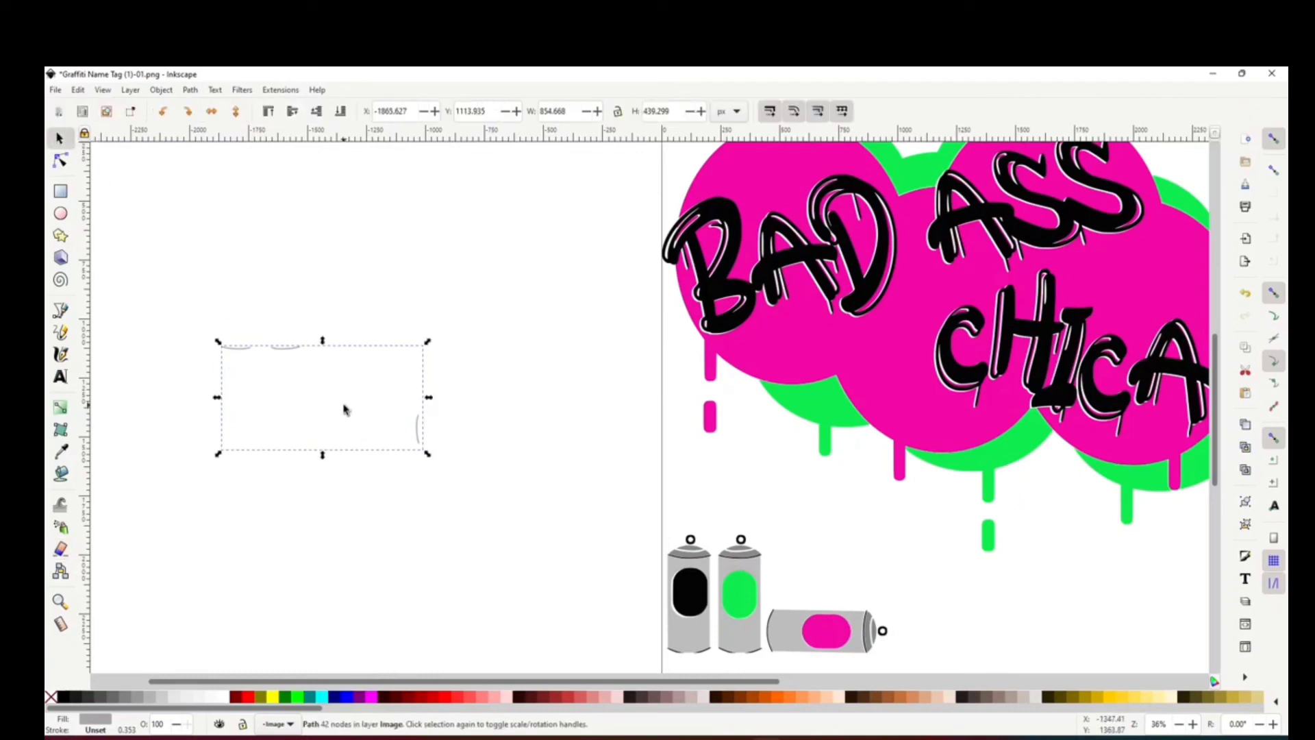
key("Escape")
- Place the thin grey curved lines over the spray cans and nudge them up to about Y 1982 px
left_click(293, 351)
mouse_move(293, 351)
left_mouse_down()
mouse_move(422, 458)
mouse_move(732, 563)
left_mouse_up()
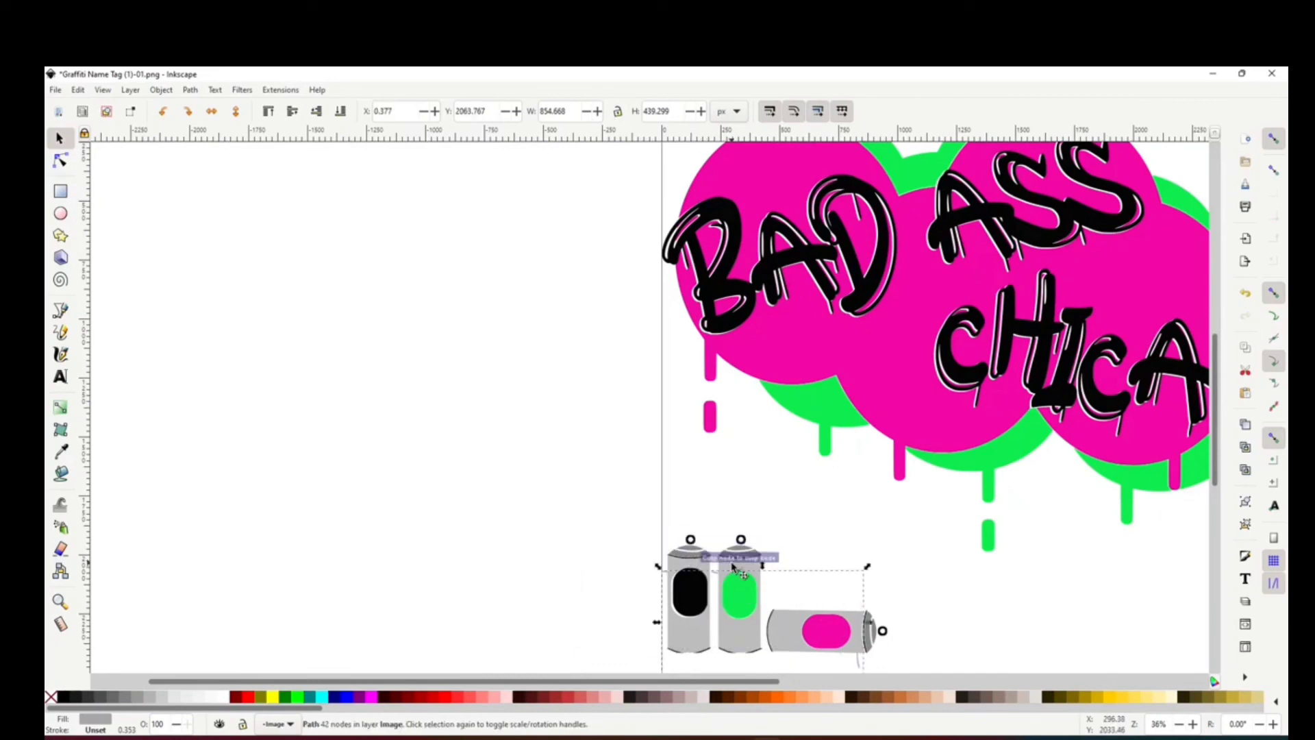
key("Up")
key("Up")
key("Up")
key("Up")
key("Up")
key("Up")
key("Up")
key("Up")
key("Up")
key("Up")
key("Up")
key("Up")
key("Up")
key("Up")
key("Up")
key("Up")
key("Up")
key("Up")
key("Up")
key("Up")
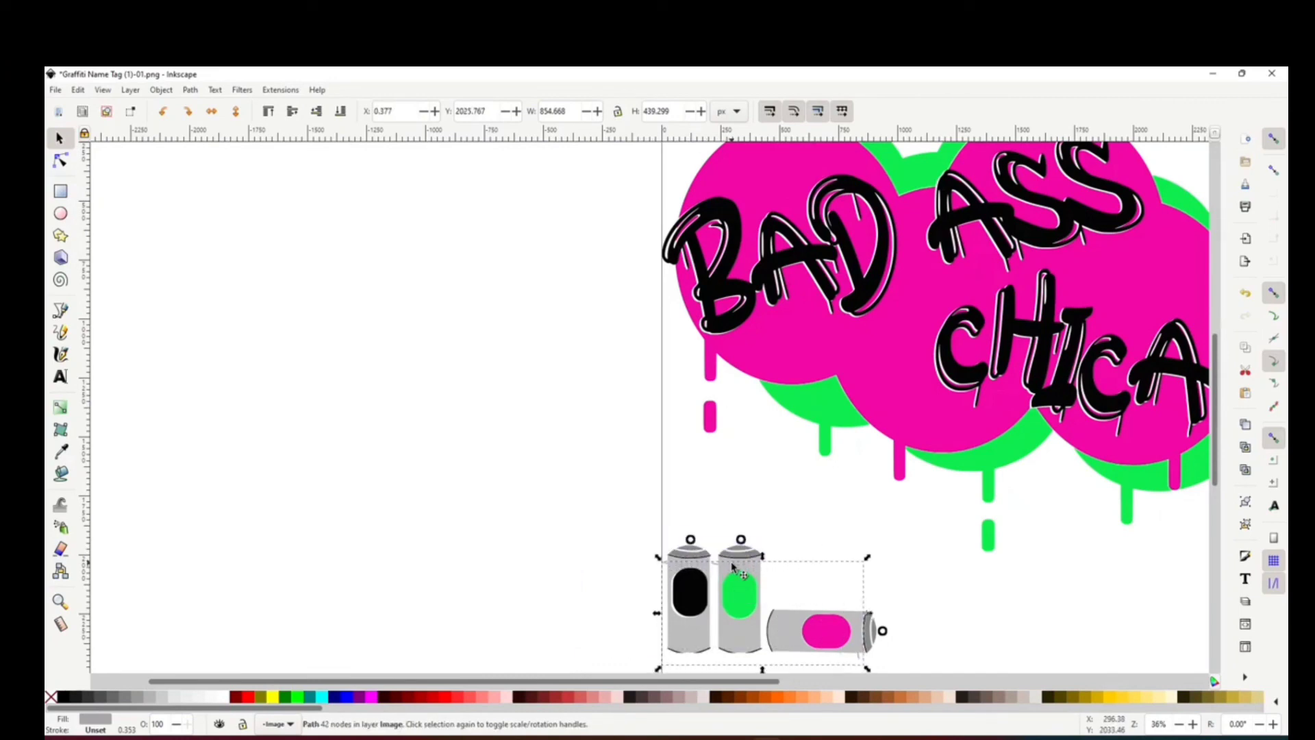
key("Up")
key("Up")
key("Up")
key("Up")
key("Up")
key("Up")
key("Up")
key("Up")
key("Up")
key("Up")
key("Up")
key("Up")
key("Up")
key("Up")
key("Up")
key("Up")
key("Up")
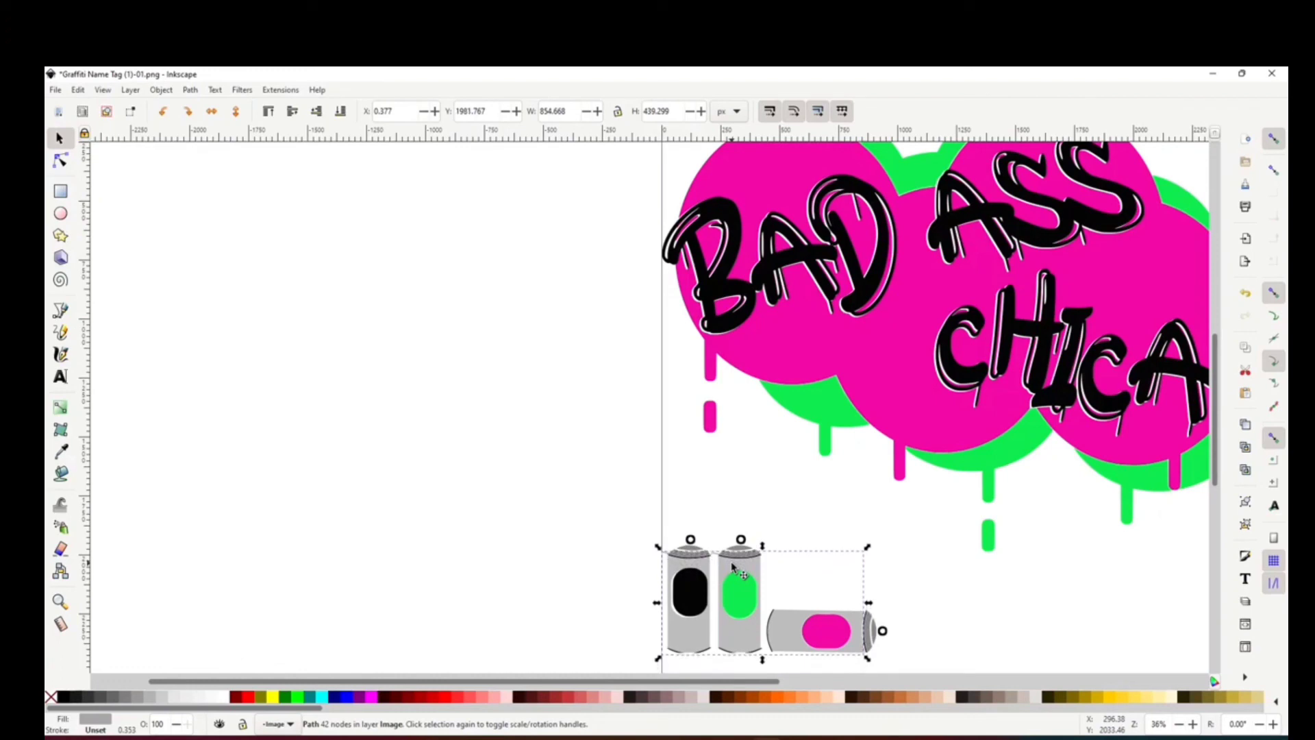
- Align the thin grey curved lines with the can tops, nudging them to about X 58, Y 1972 px
key("Up")
key("Up")
key("Right")
key("Right")
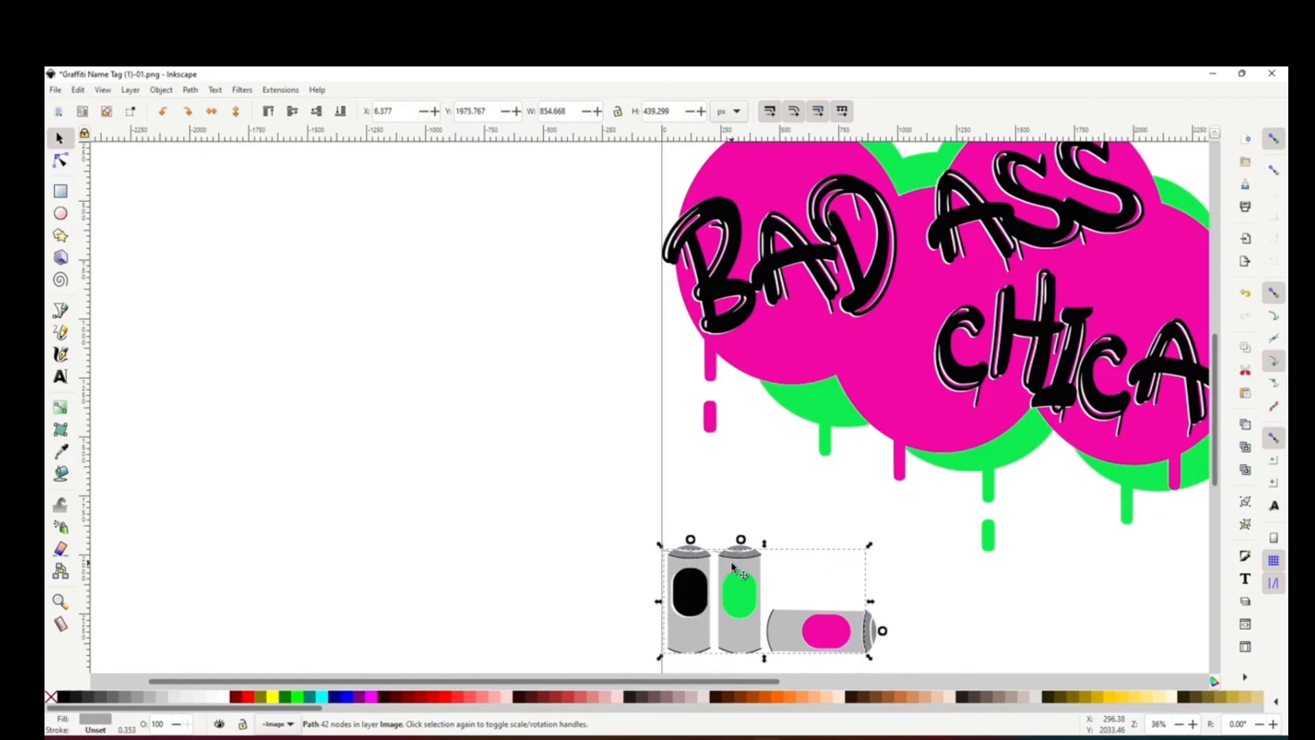
key("Right")
key("Right")
key("Right")
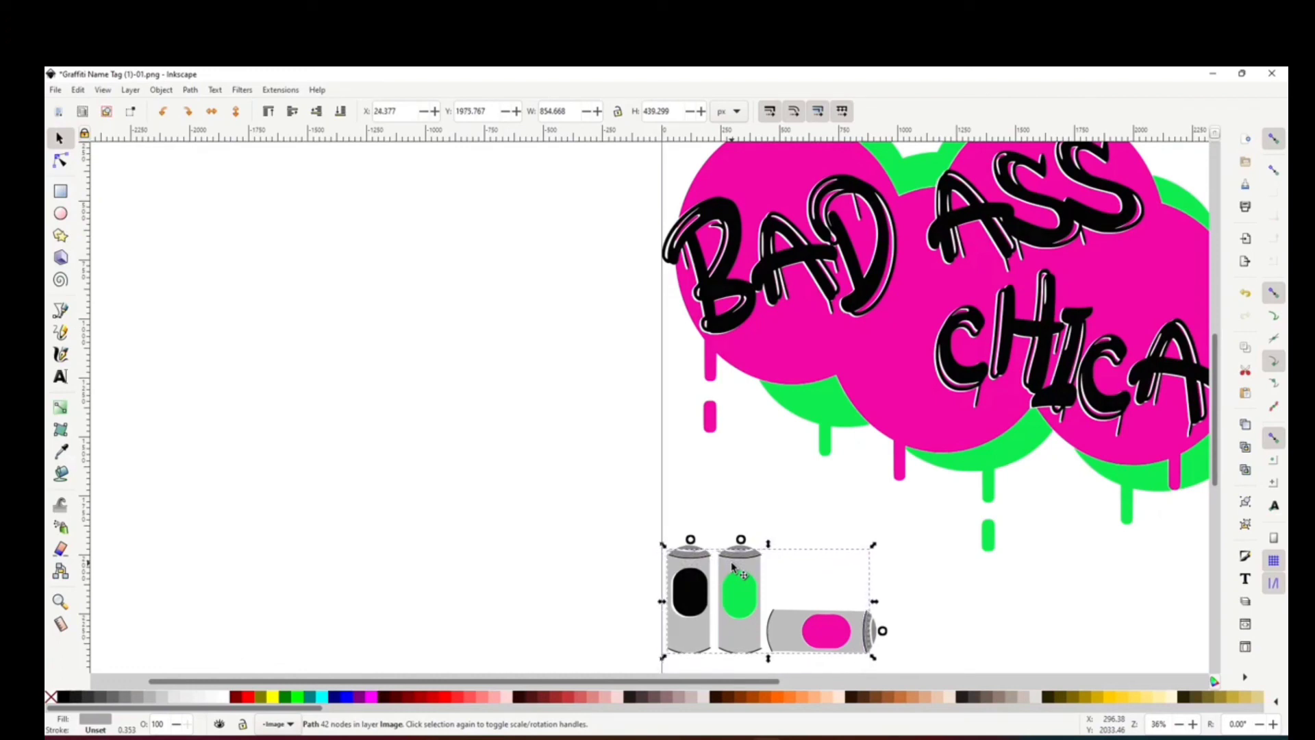
key("Right")
key("Right")
key("Right")
key("Right")
key("Right")
key("Right")
key("Right")
key("Right")
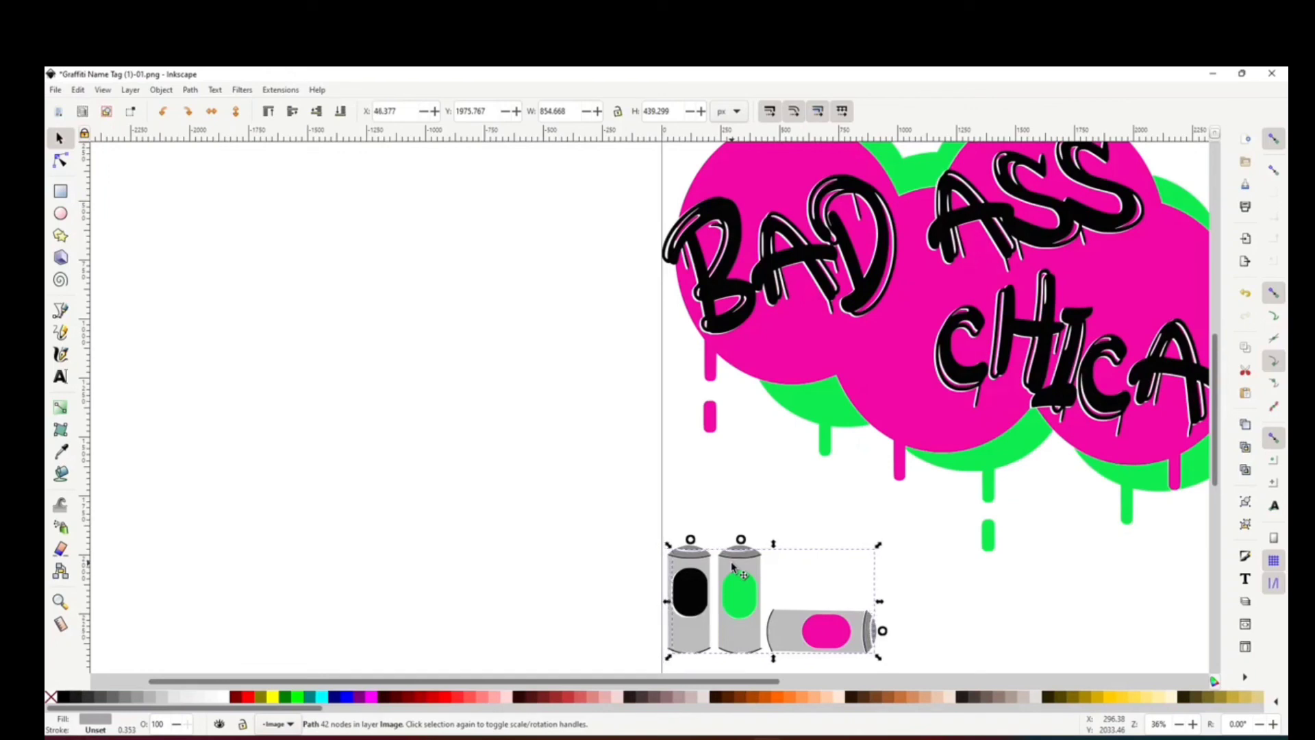
key("Up")
key("Right")
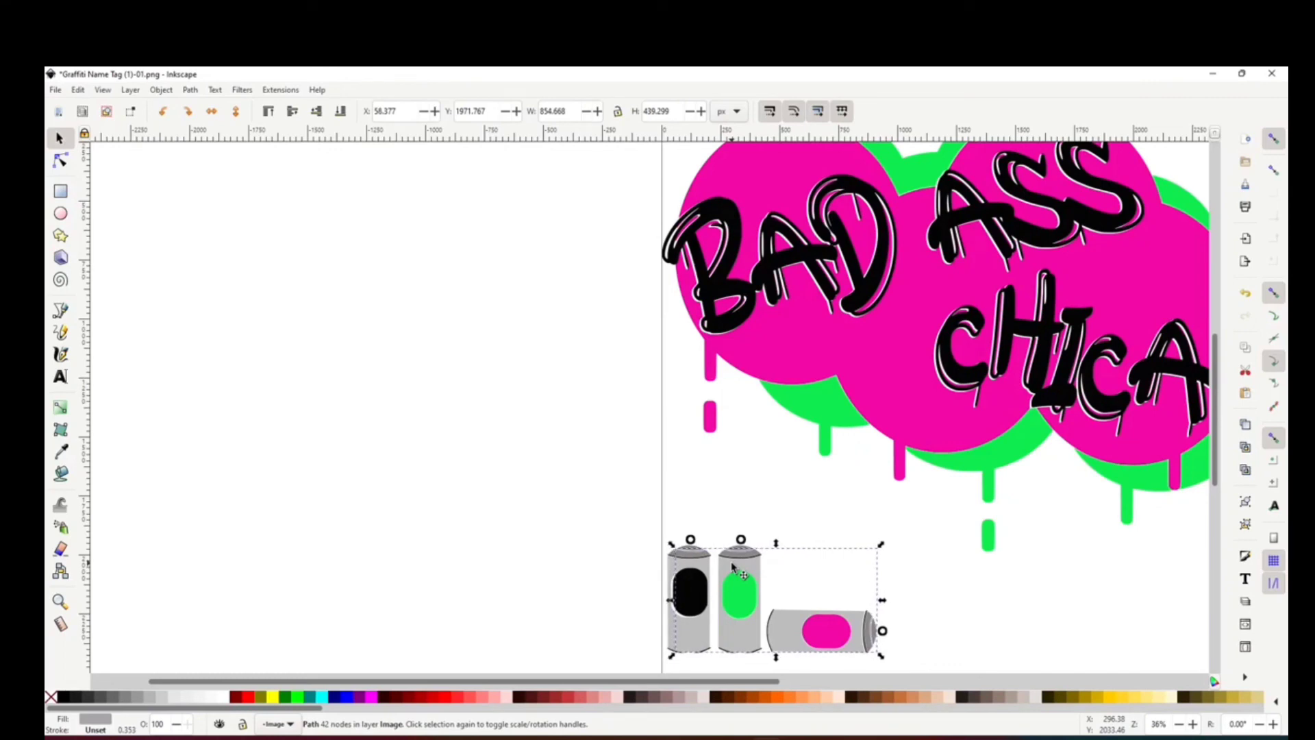
left_click(440, 511)
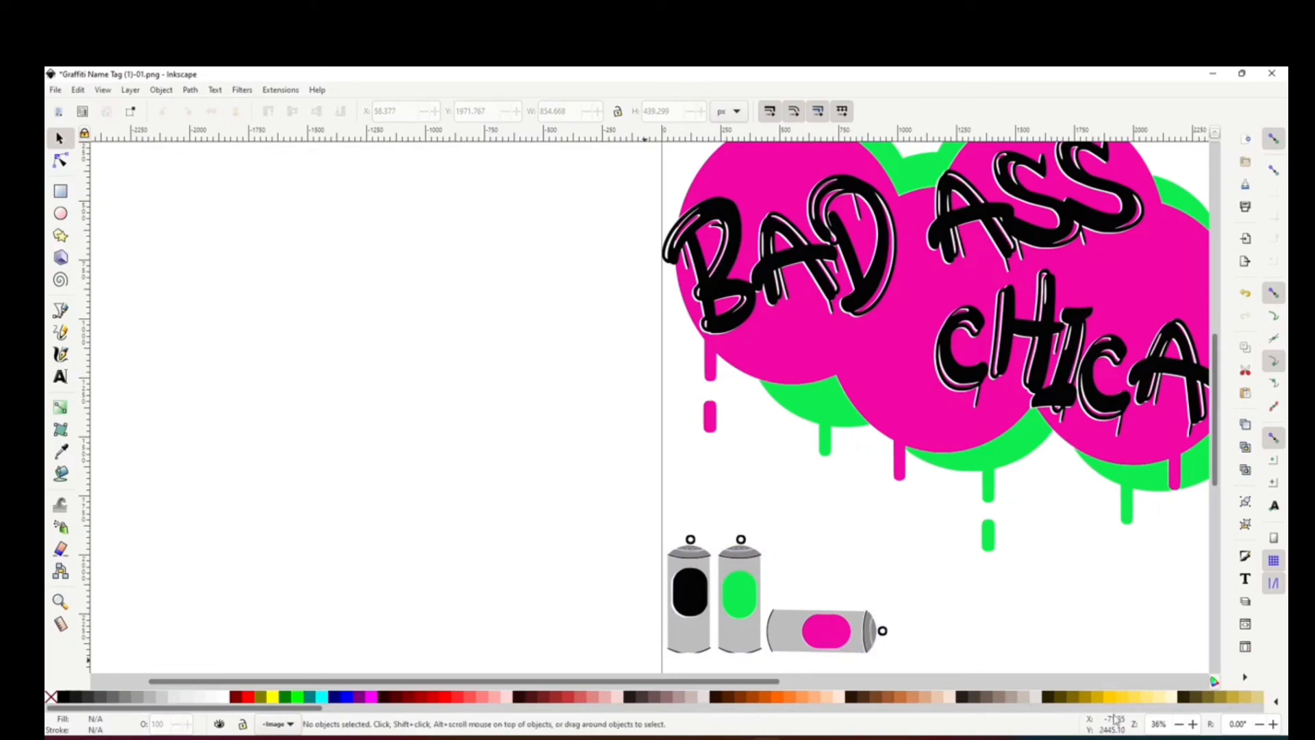
- Bring the whole page into view to examine the reassembled artwork
left_click(1179, 726)
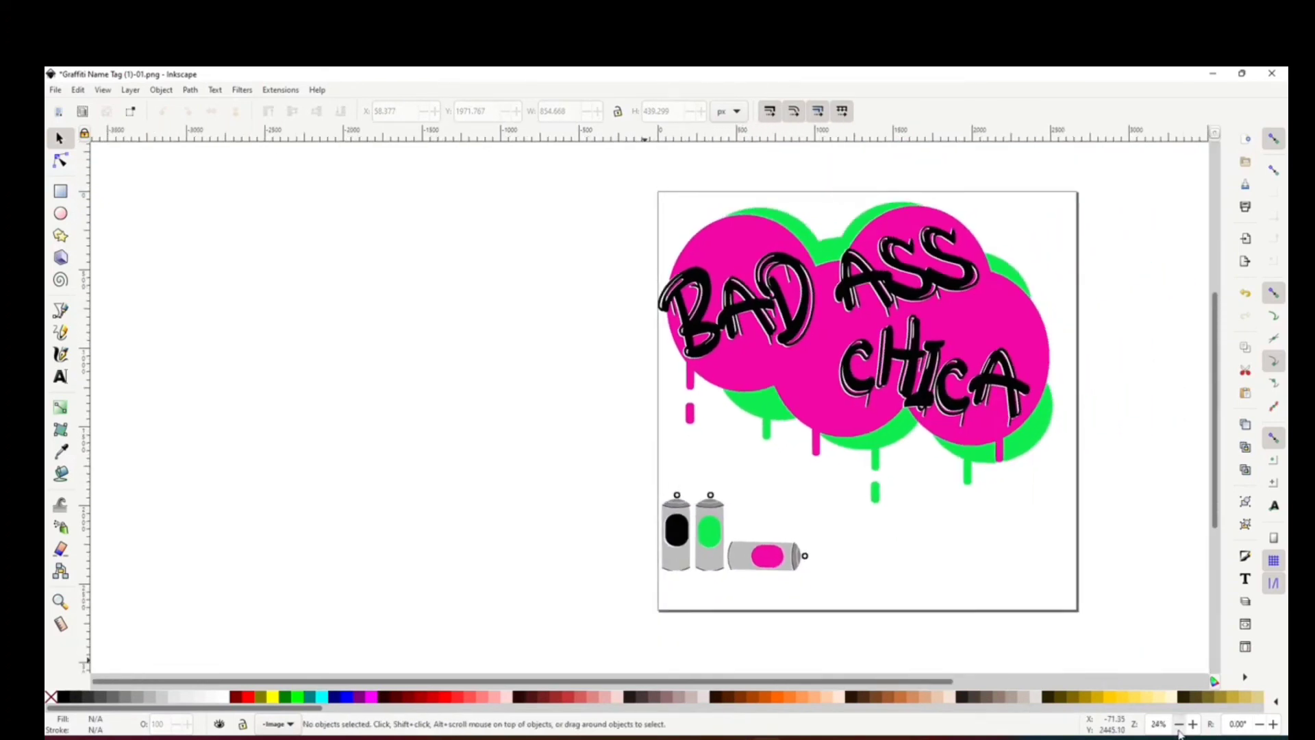
left_click(1179, 726)
left_click(1179, 726)
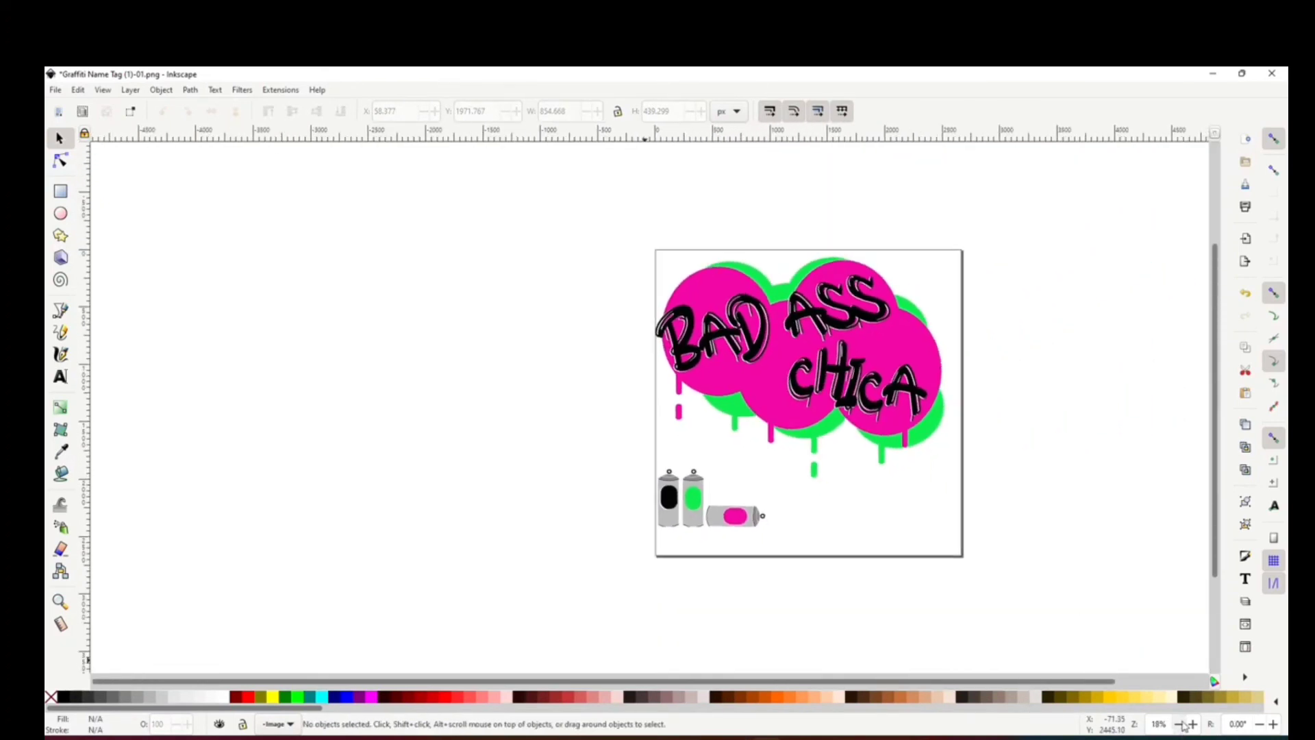
left_click_drag(1093, 680, 1185, 677)
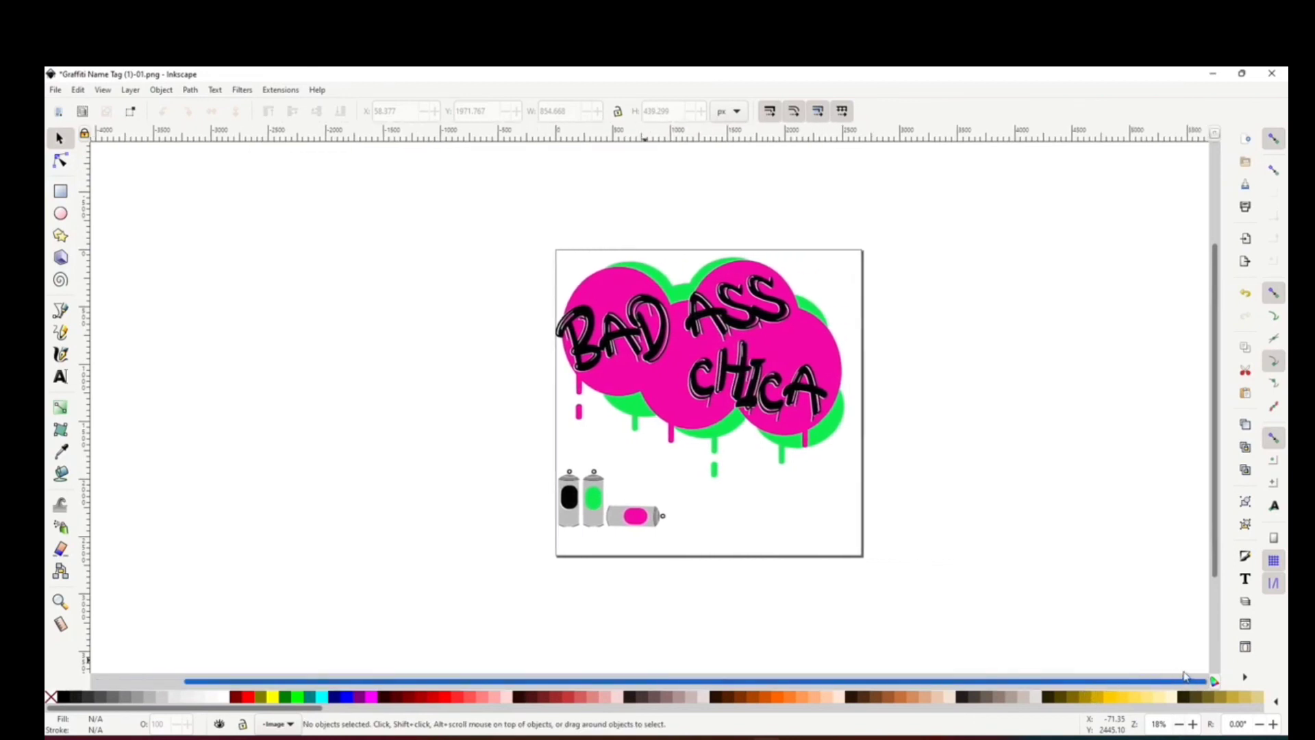